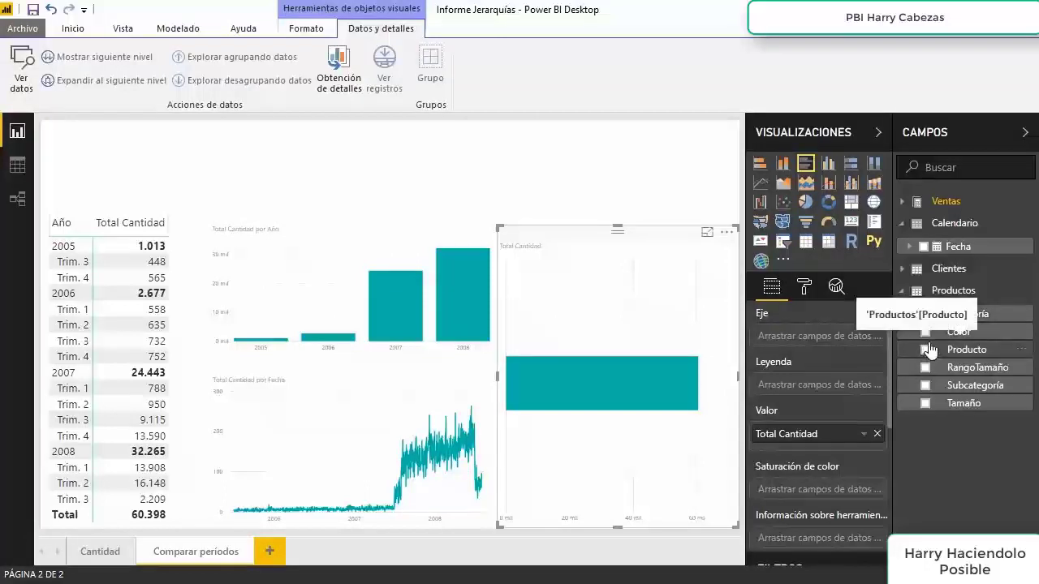
# Step: Add the Categoría, Subcategoría and Producto fields to the Eje of the Total Cantidad bar chart, in that order
pyautogui.moveTo(964, 315); pyautogui.dragTo(840, 337)
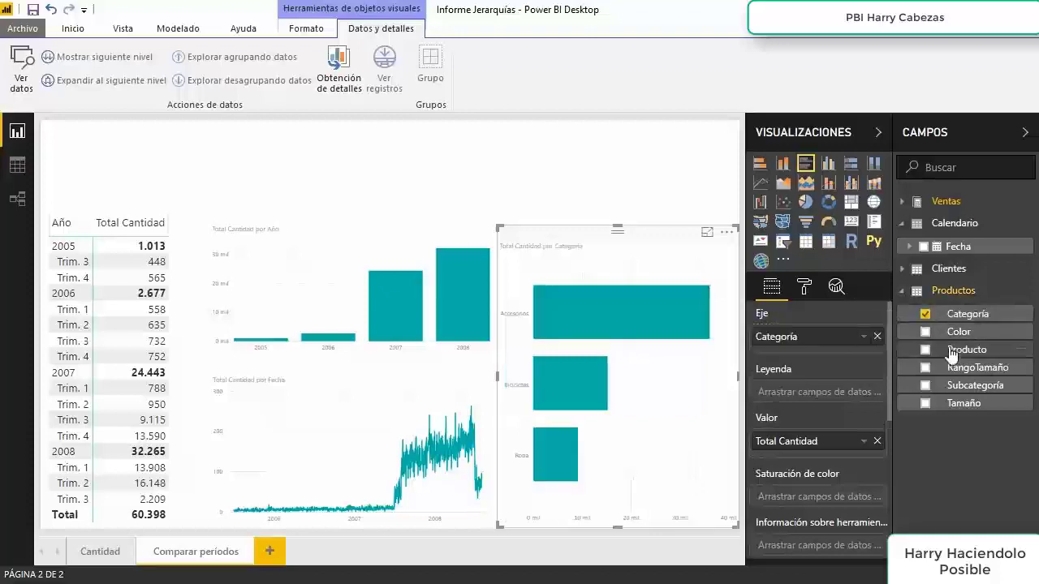
pyautogui.moveTo(996, 387); pyautogui.dragTo(844, 350)
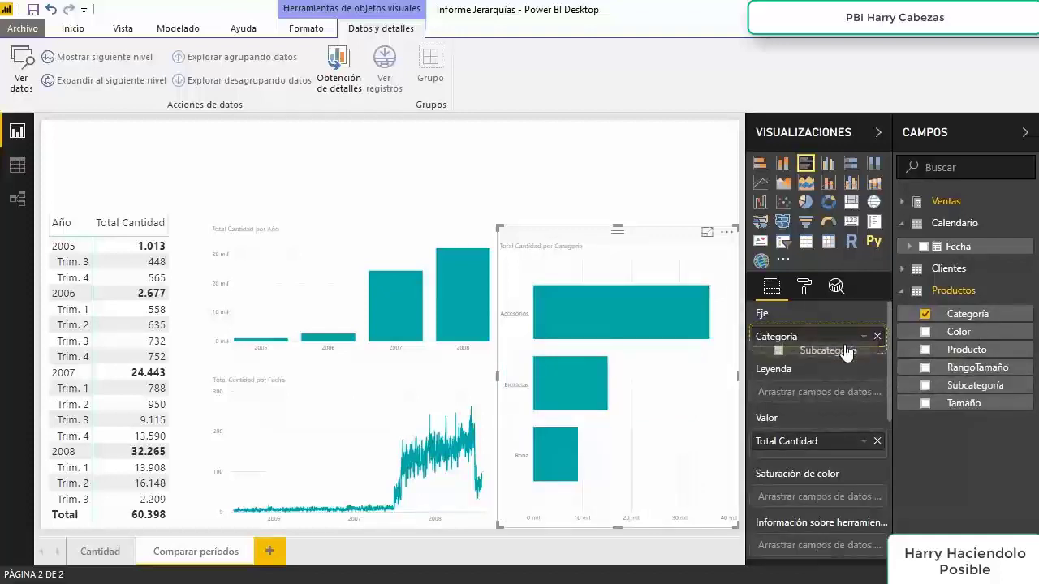
pyautogui.moveTo(976, 358); pyautogui.dragTo(824, 369)
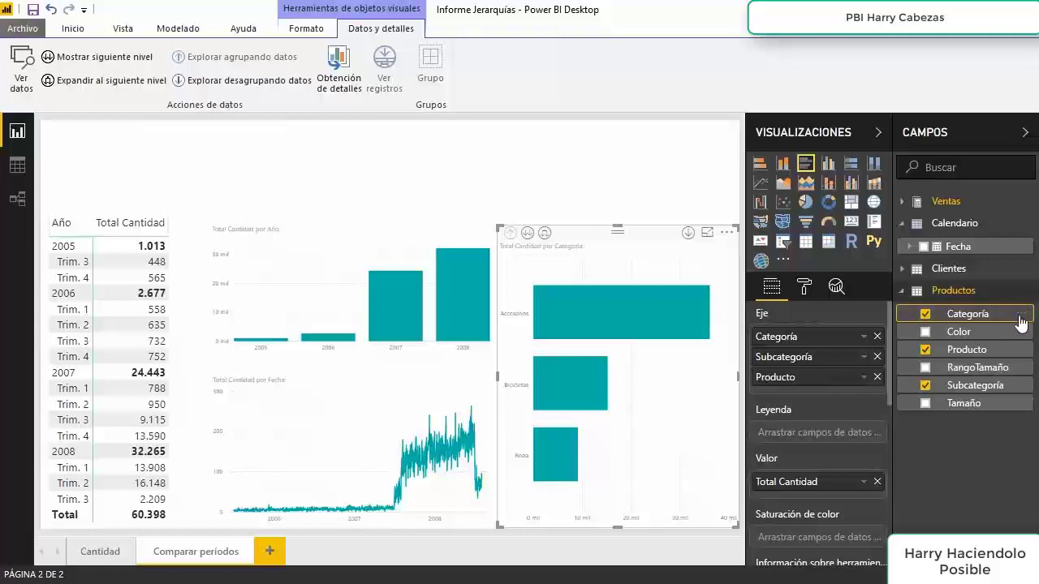
# Step: Create a new hierarchy from the Categoría field in the Productos table and name it Categoría-Subcategoría-Productos
pyautogui.rightClick(990, 317)
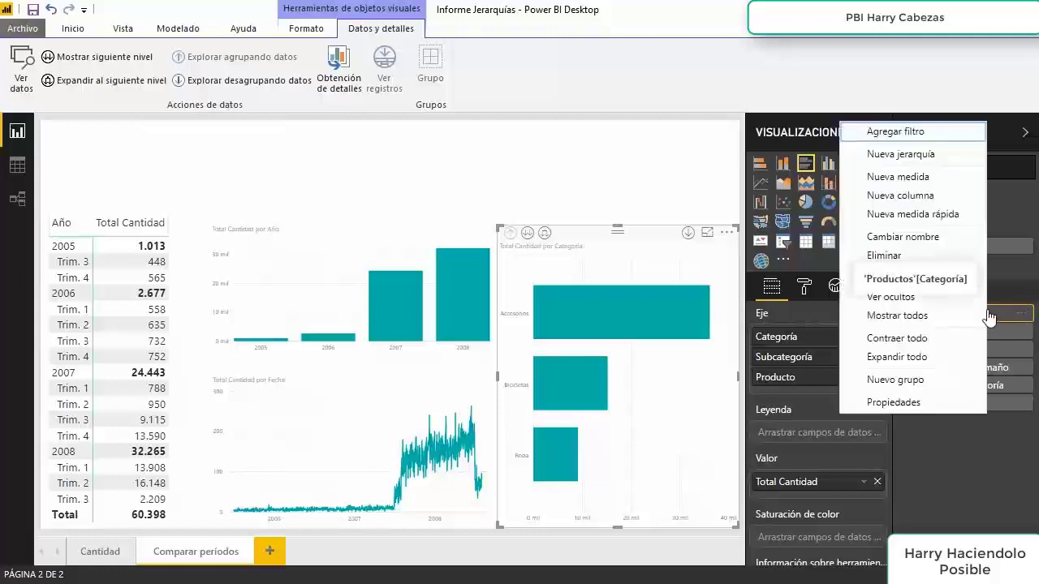
pyautogui.click(917, 155)
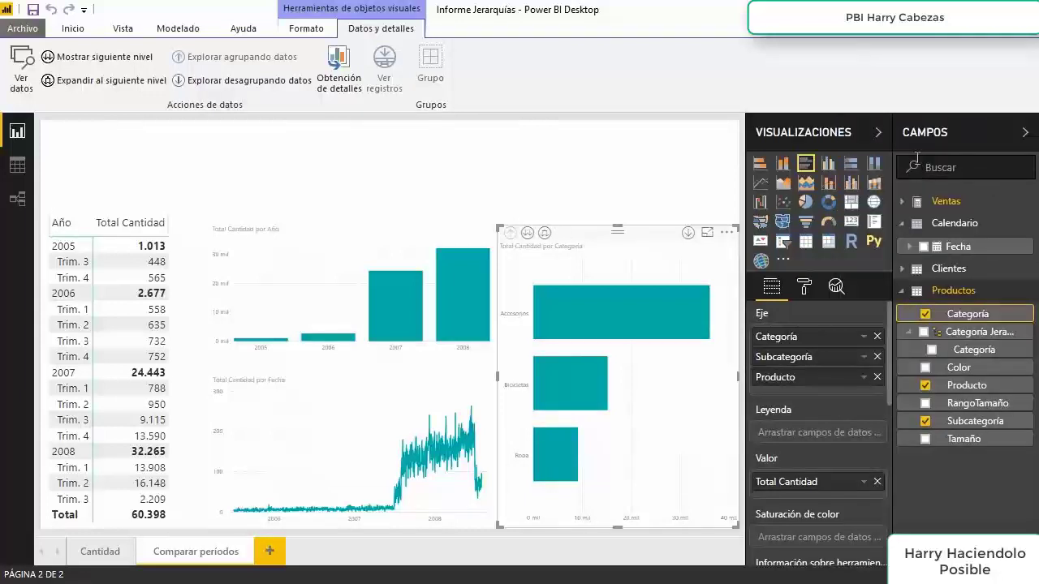
pyautogui.doubleClick(994, 332)
pyautogui.write('Categor')
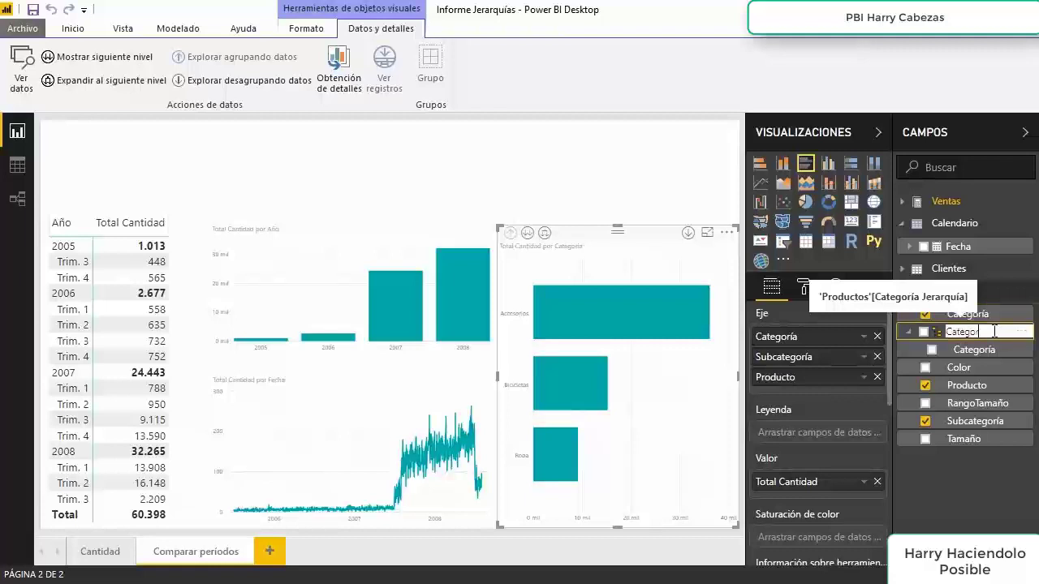
pyautogui.write('ía-Subcategoría-Productos')
pyautogui.press('Return')
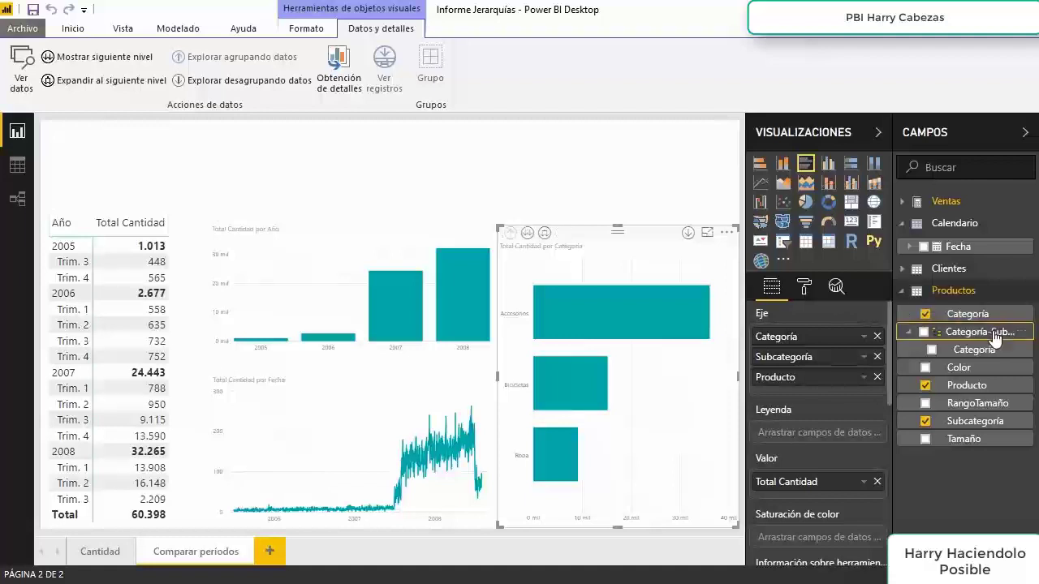
# Step: Add Subcategoría and Producto as levels of the Categoría-Subcategoría-Productos hierarchy and hide the standalone Producto field
pyautogui.click(1024, 428)
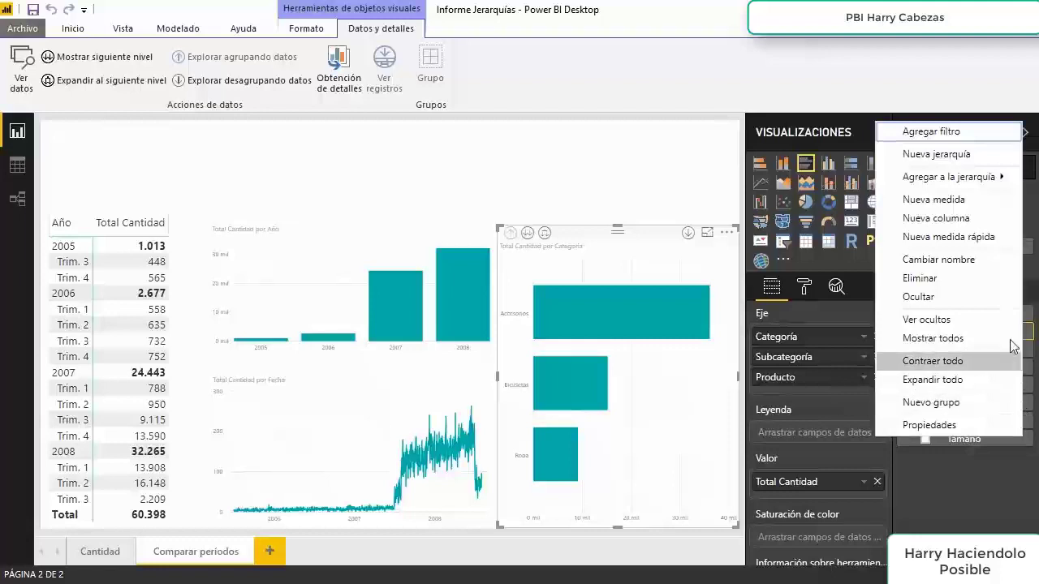
pyautogui.moveTo(971, 178)
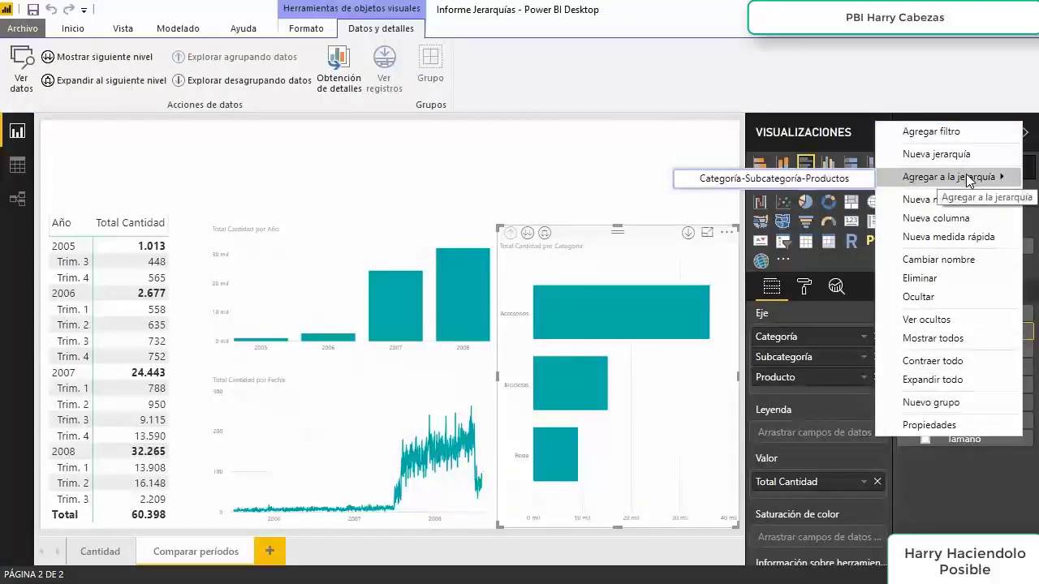
pyautogui.click(826, 179)
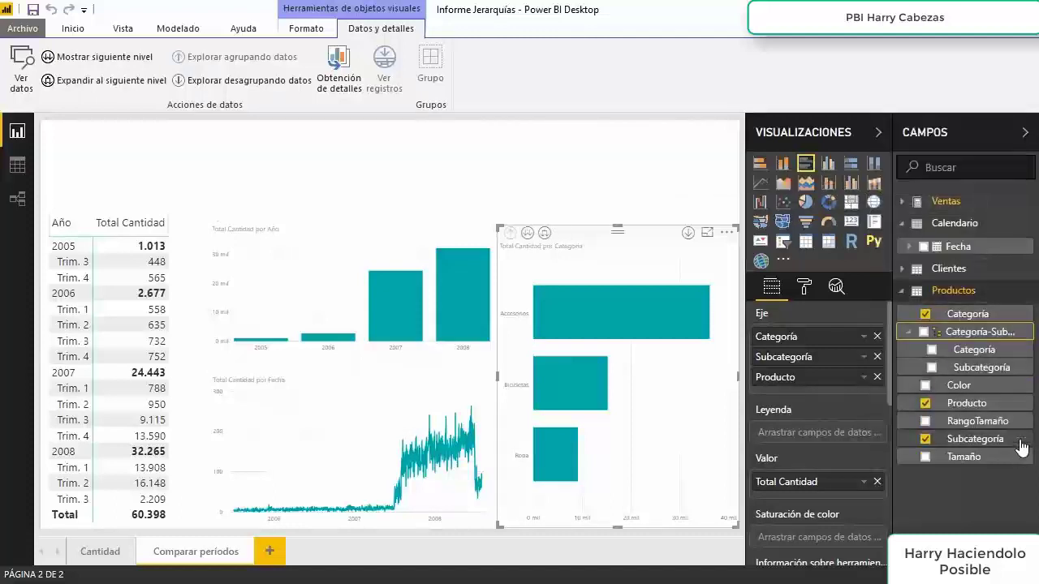
pyautogui.rightClick(1024, 403)
pyautogui.moveTo(974, 176)
pyautogui.click(855, 179)
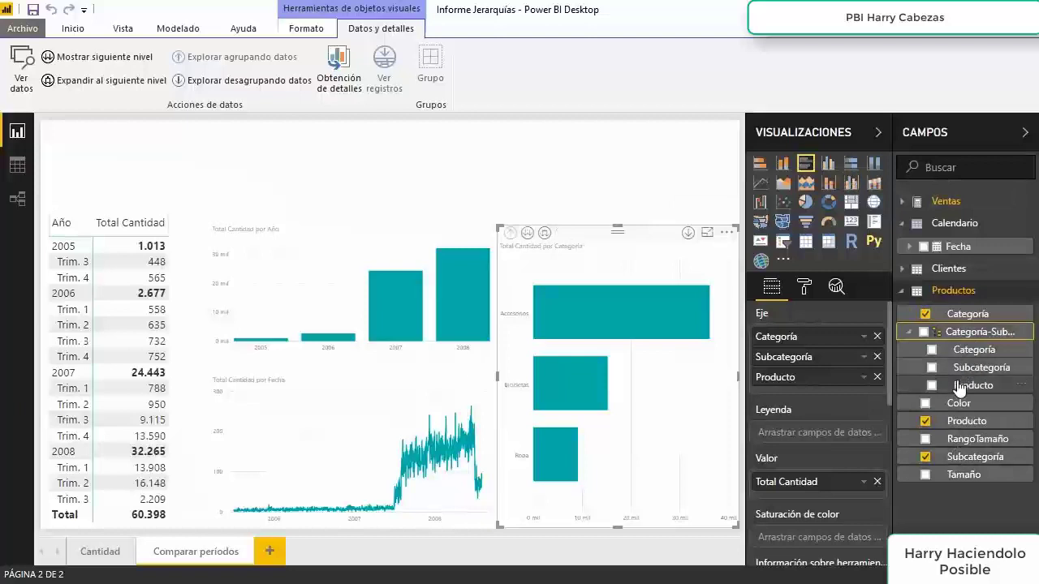
pyautogui.click(1026, 425)
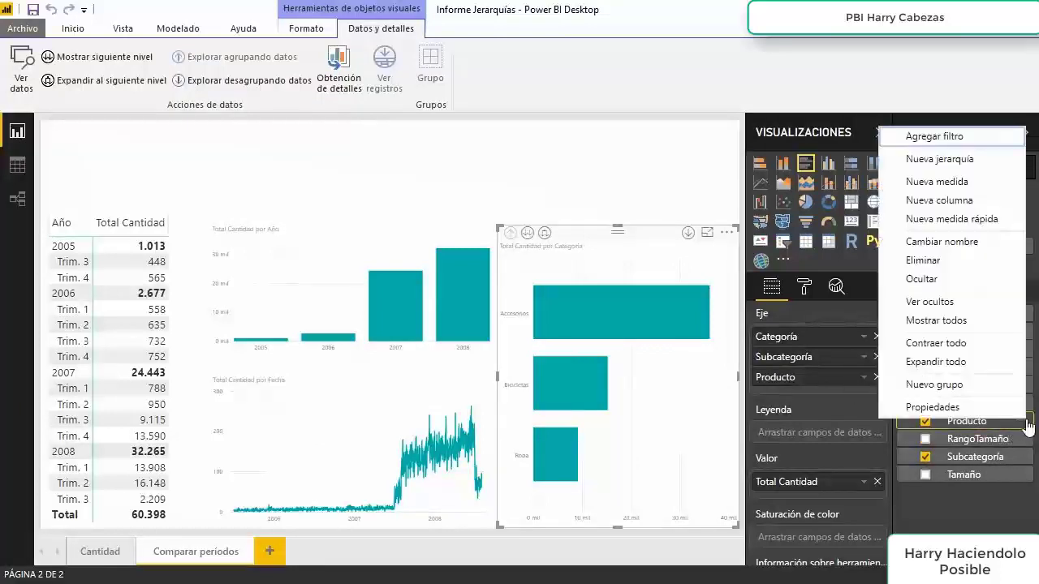
pyautogui.click(930, 280)
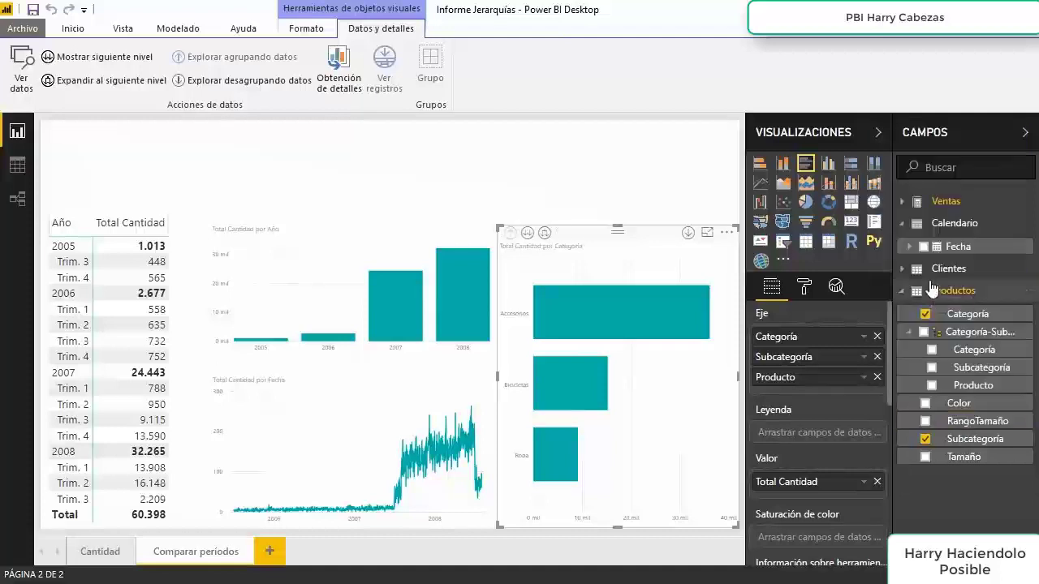
# Step: Replace the three separate fields on the bar chart's Eje with the Categoría-Subcategoría-Productos hierarchy
pyautogui.click(876, 377)
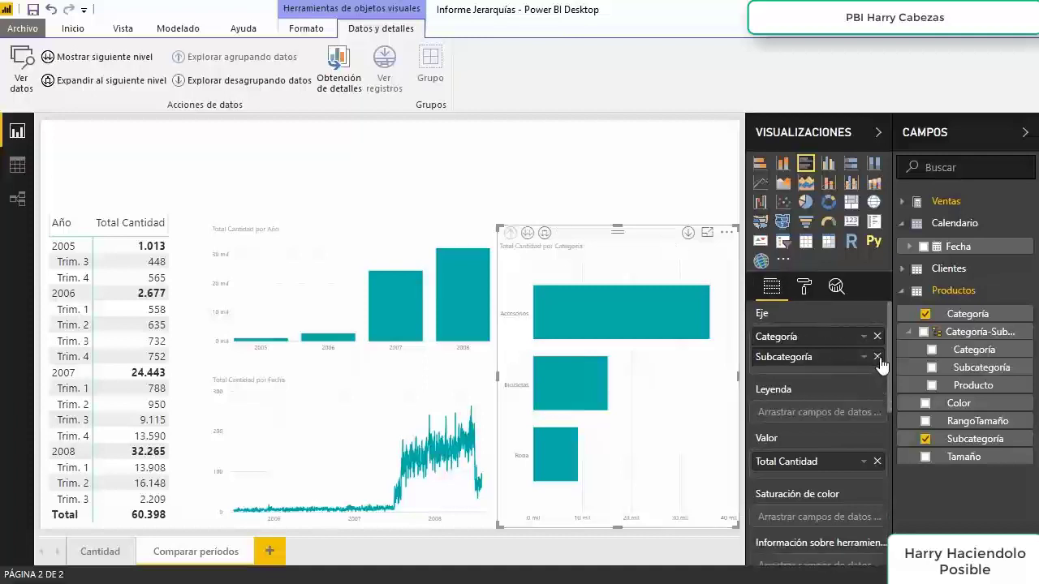
pyautogui.click(876, 357)
pyautogui.click(877, 337)
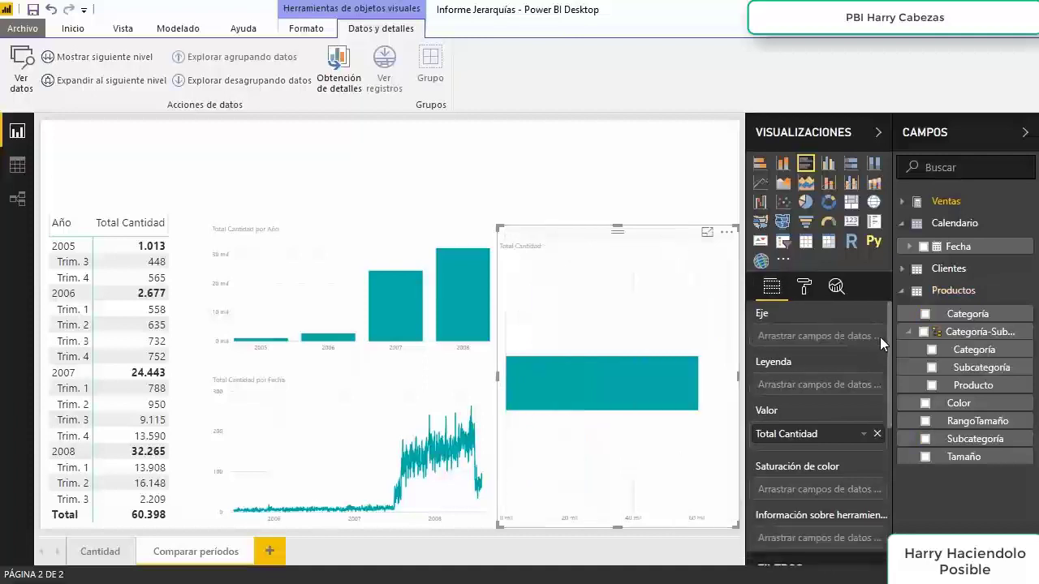
pyautogui.click(924, 332)
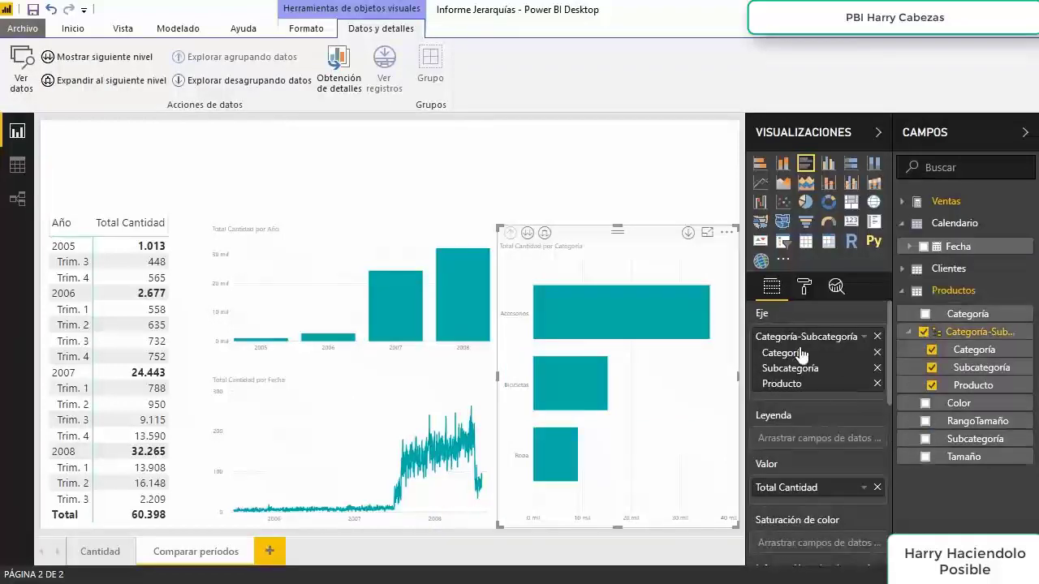
# Step: Show the bar chart at the Subcategoría level, return it to Categoría, and view the axis hierarchy's options
pyautogui.click(528, 234)
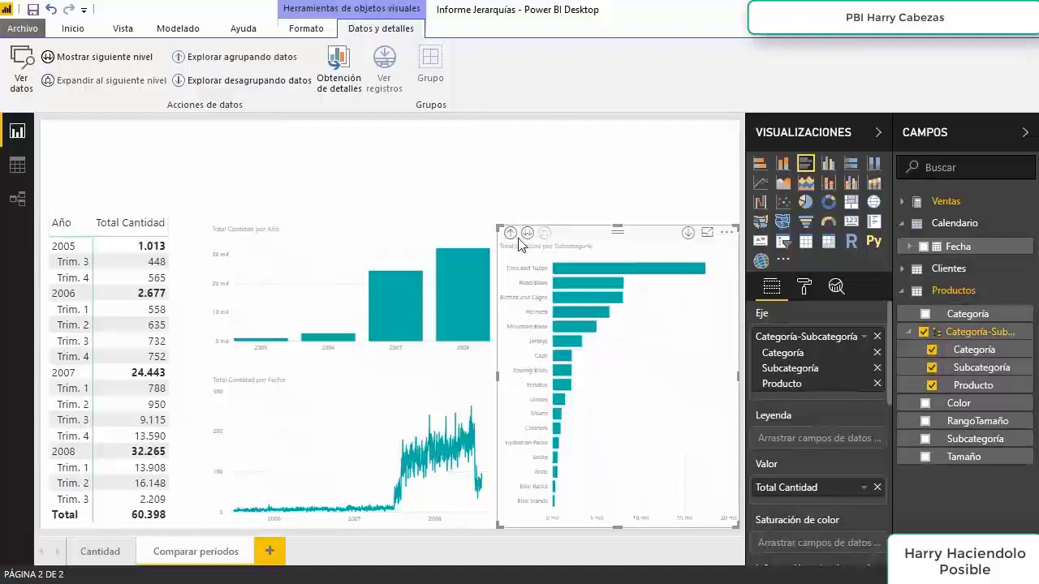
pyautogui.click(509, 234)
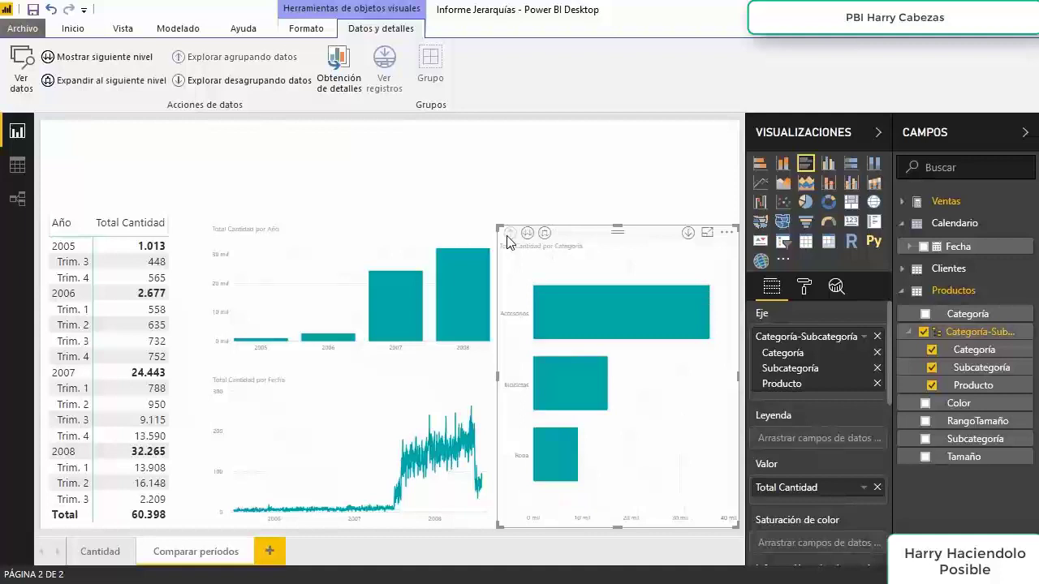
pyautogui.rightClick(870, 345)
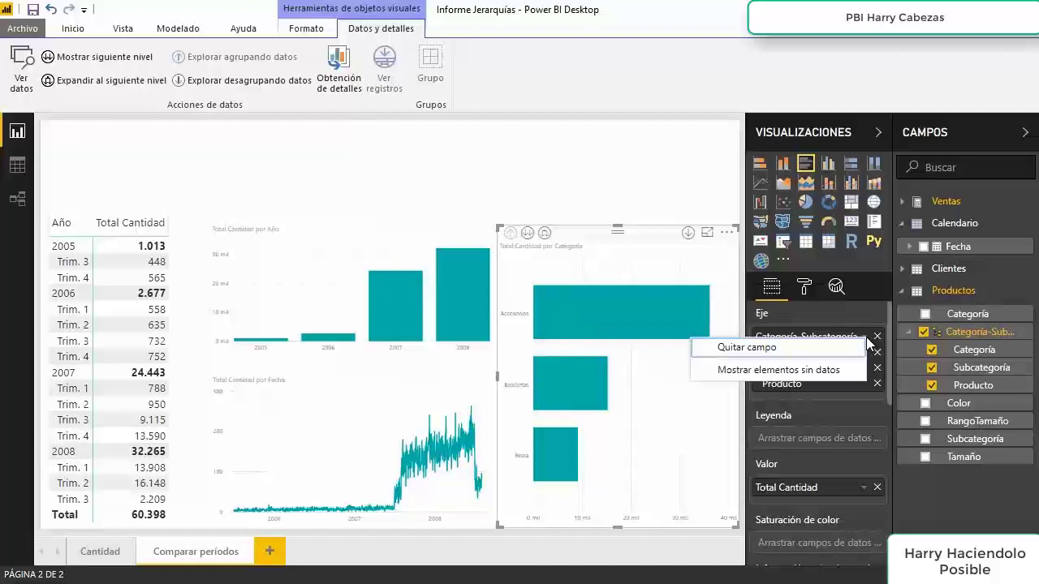
pyautogui.click(663, 242)
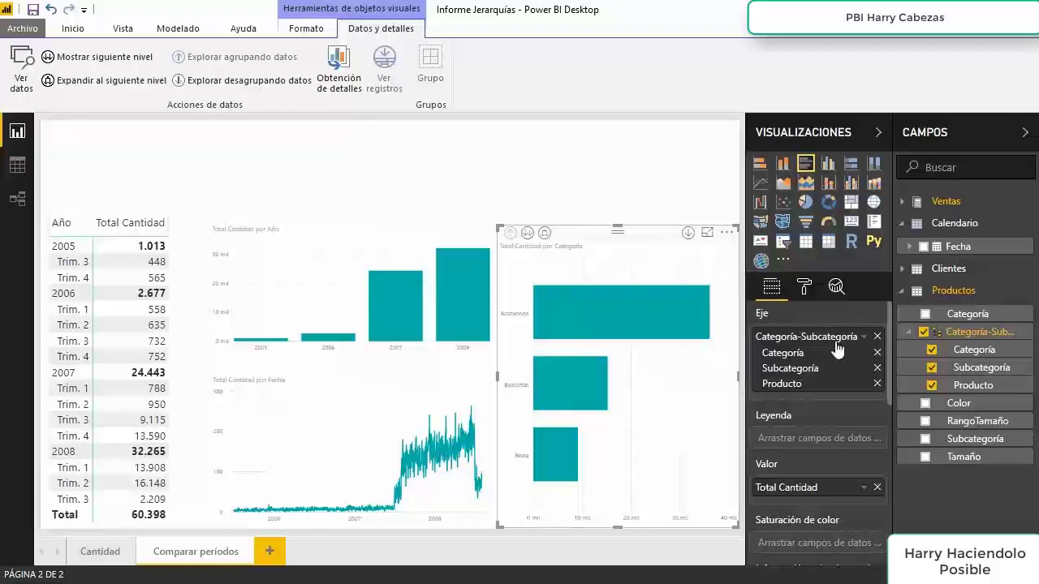
# Step: Remove the Subcategoría level from the hierarchy on the bar chart's Eje and restore it by showing all levels
pyautogui.click(878, 368)
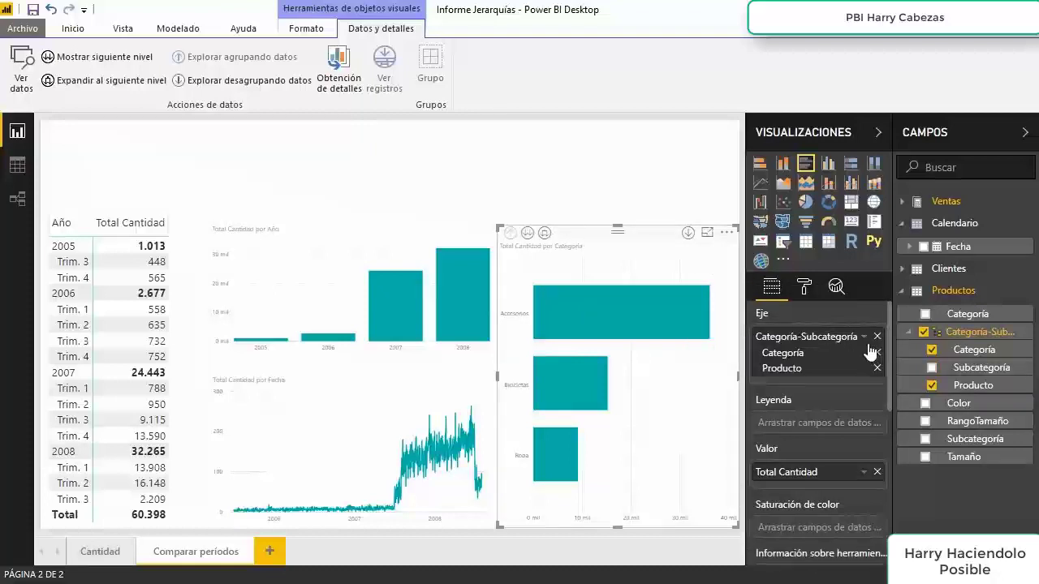
pyautogui.rightClick(868, 345)
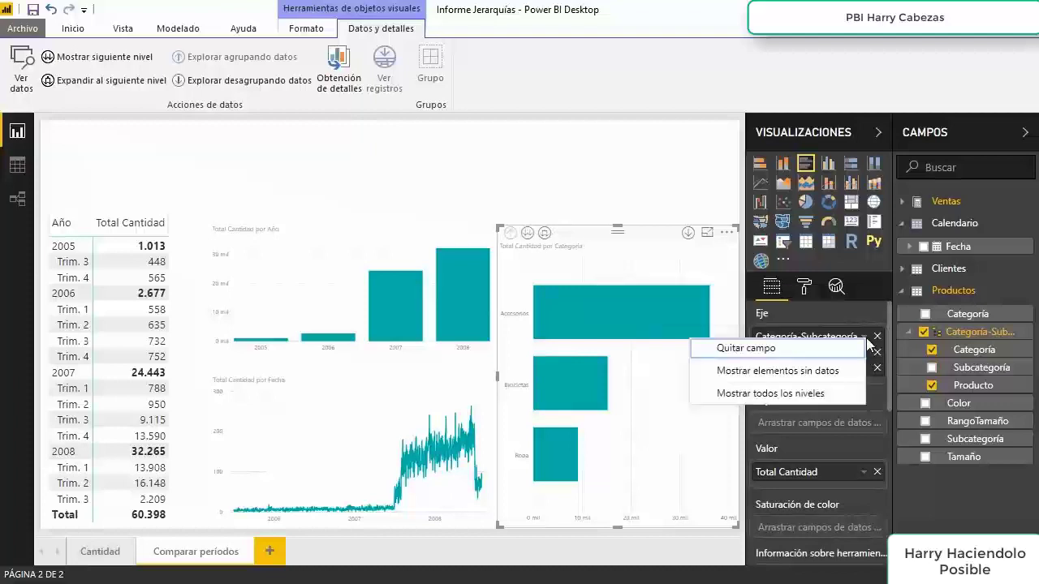
pyautogui.click(824, 395)
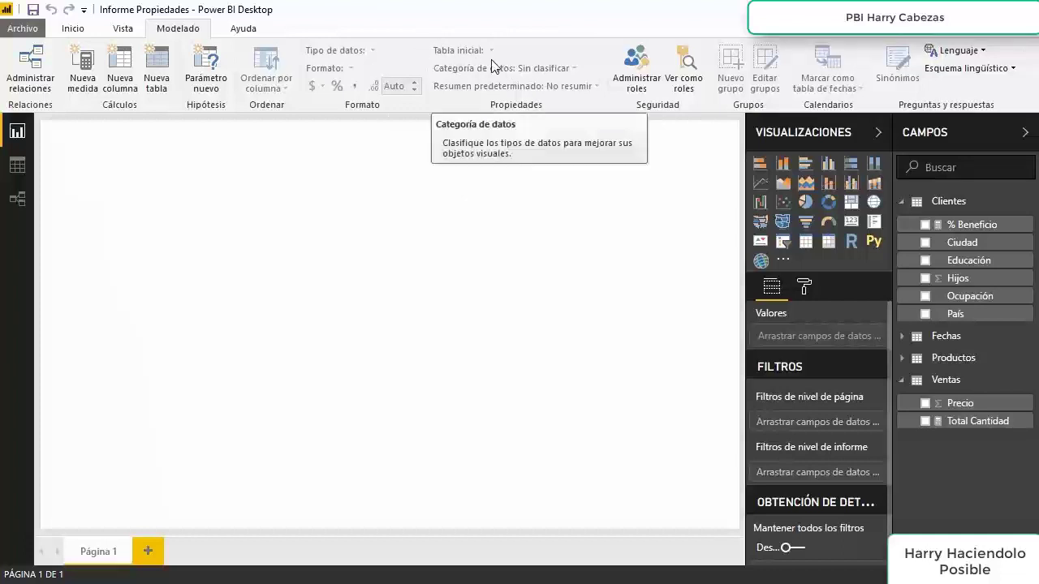
# Step: Set the home table of the % Beneficio measure to Ventas
pyautogui.click(972, 225)
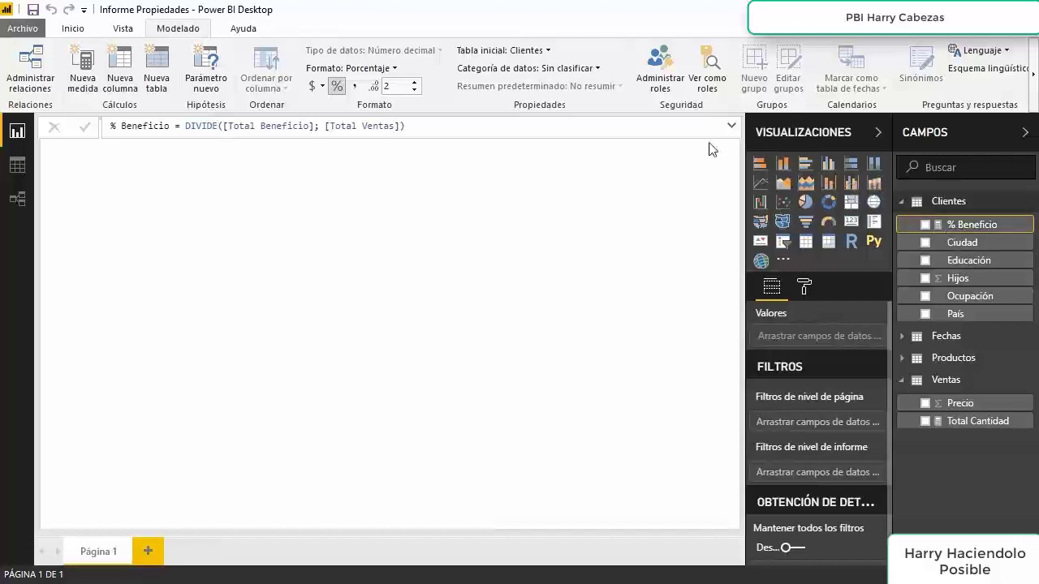
pyautogui.click(548, 51)
pyautogui.click(548, 52)
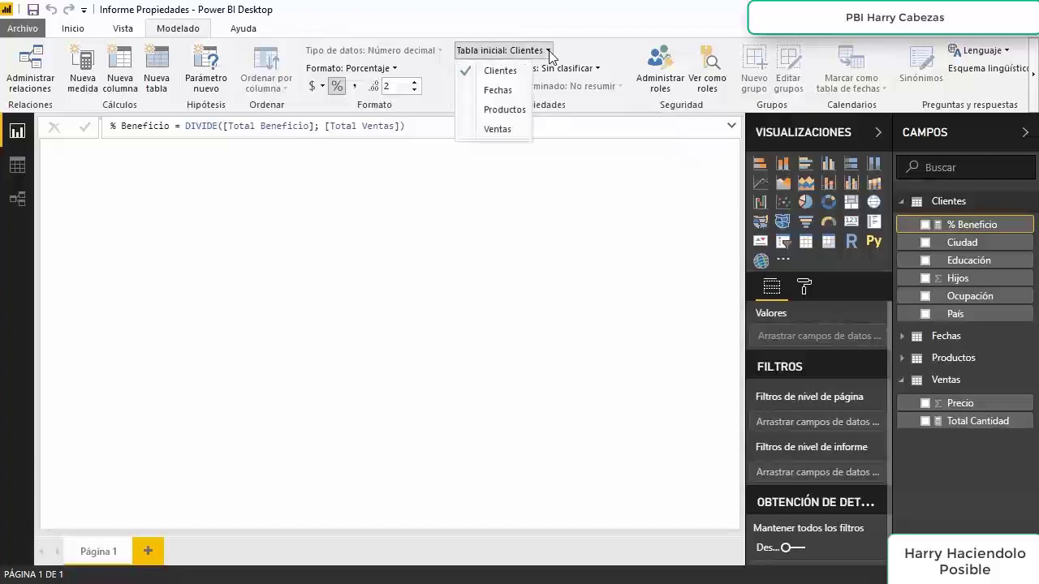
pyautogui.click(497, 130)
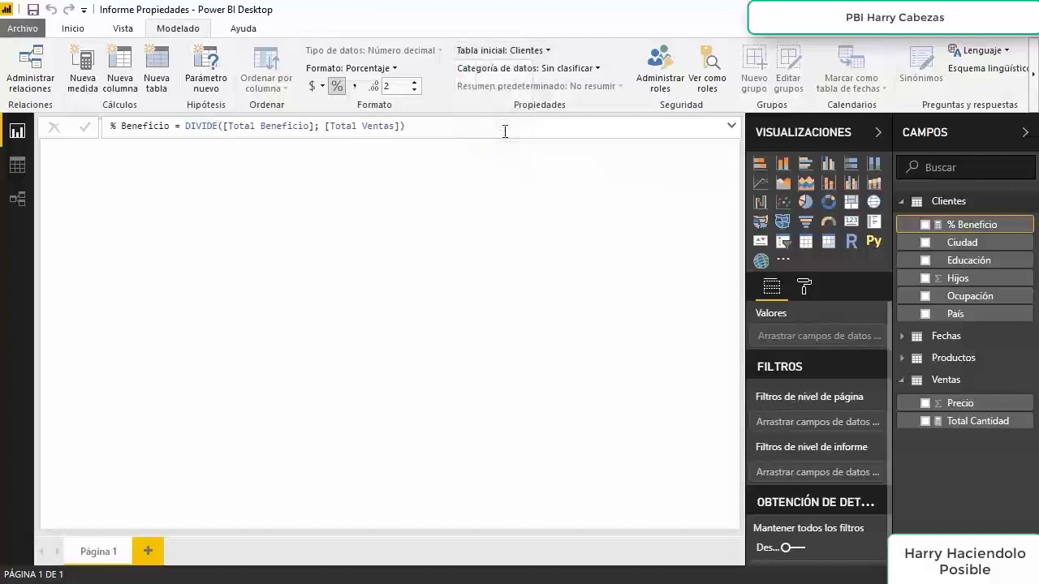
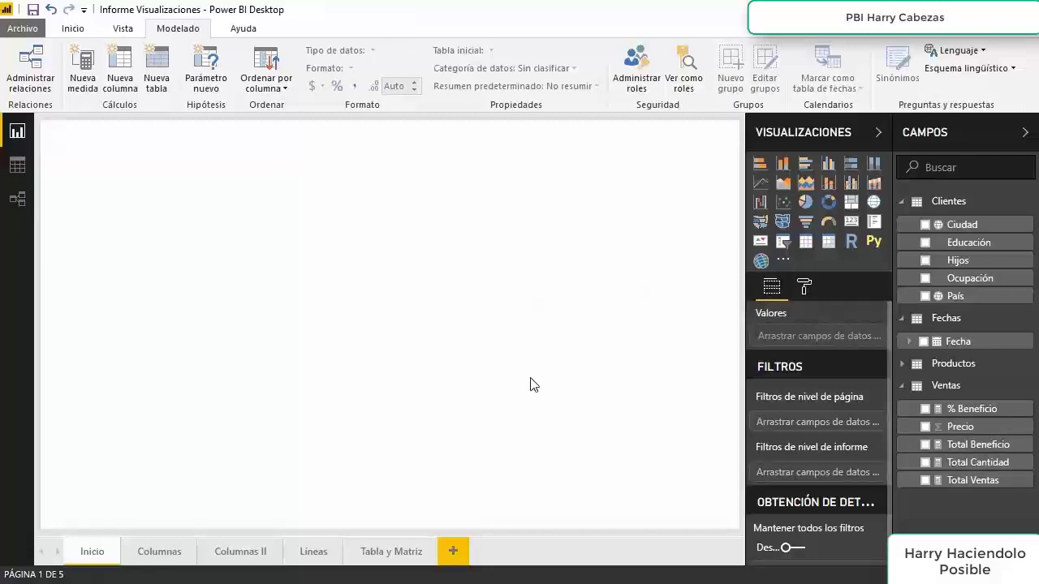
# Step: Create a column chart of Total Cantidad on the Inicio page and inspect its data tooltip
pyautogui.click(925, 463)
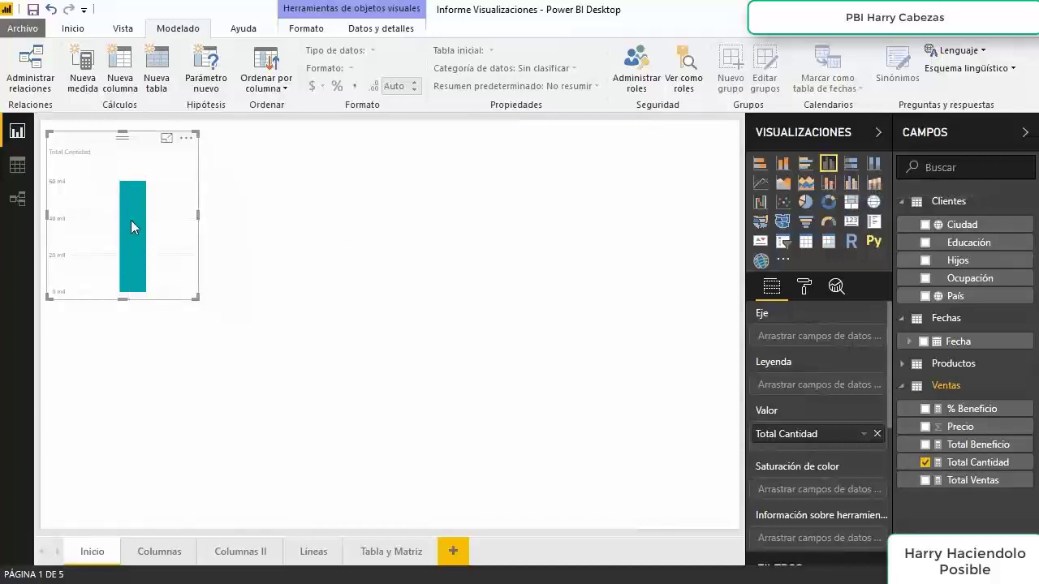
pyautogui.moveTo(131, 239)
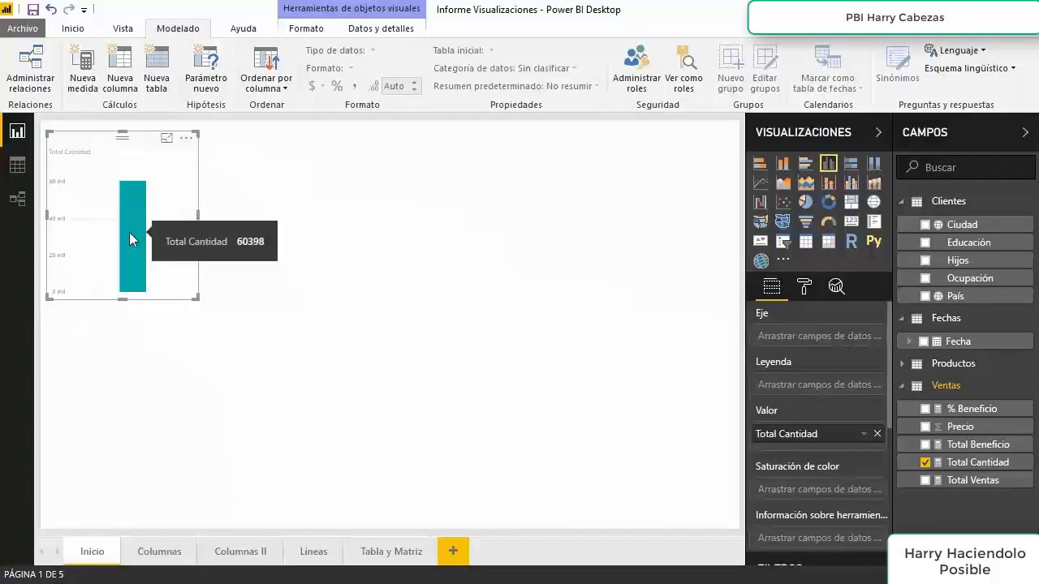
pyautogui.click(365, 201)
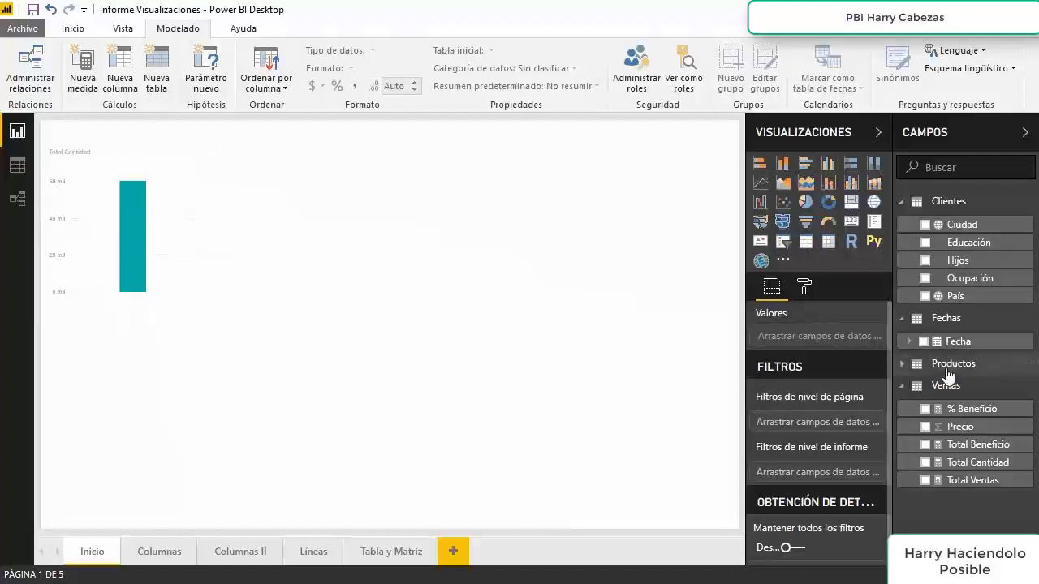
# Step: Create a table of the Educación field and place it just below the Total Cantidad column chart
pyautogui.click(925, 241)
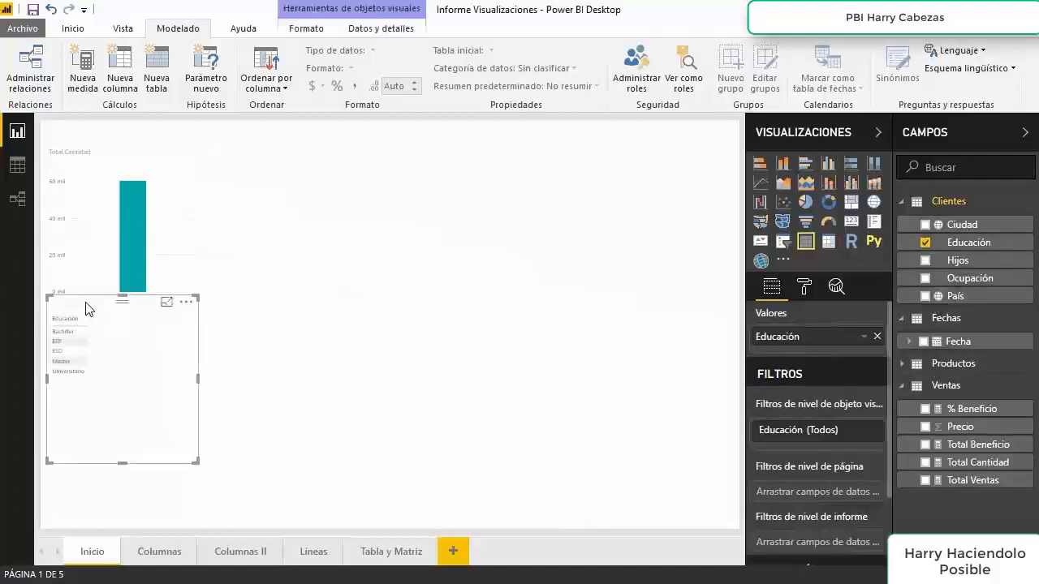
pyautogui.moveTo(86, 306); pyautogui.dragTo(86, 325)
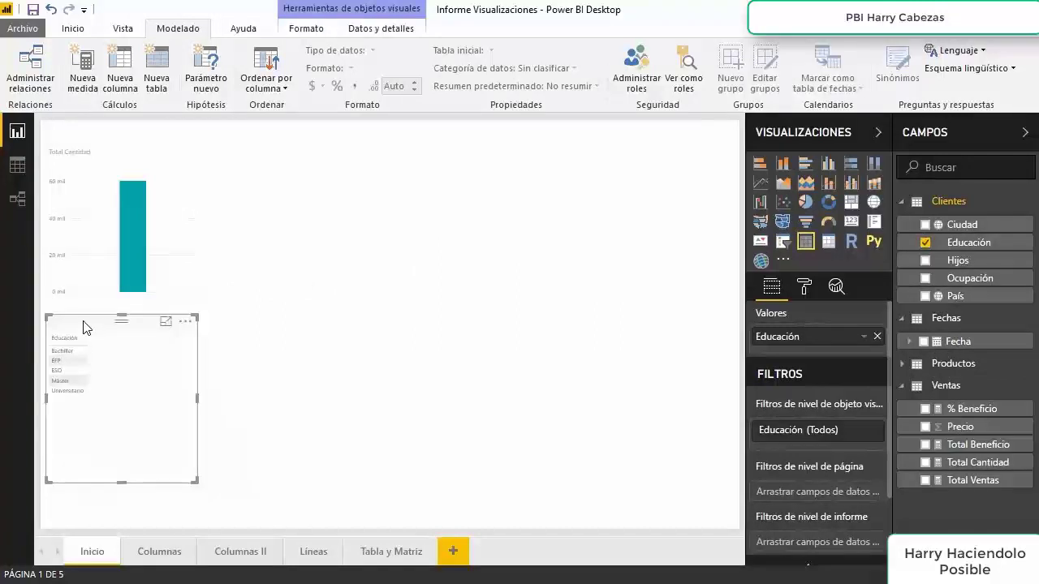
pyautogui.click(297, 306)
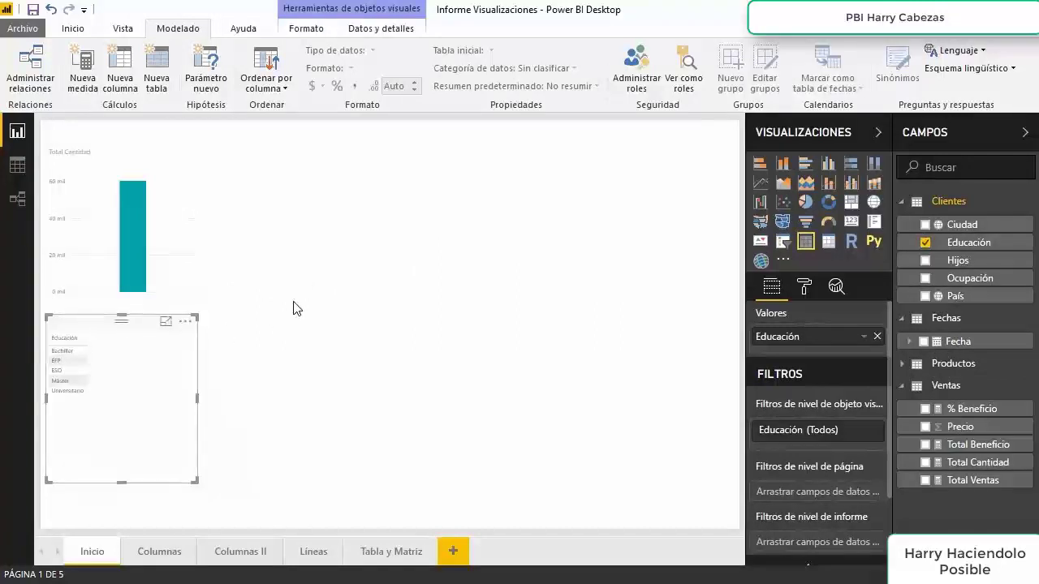
# Step: Create a map of the País field and place it beside the Total Cantidad column chart
pyautogui.click(925, 295)
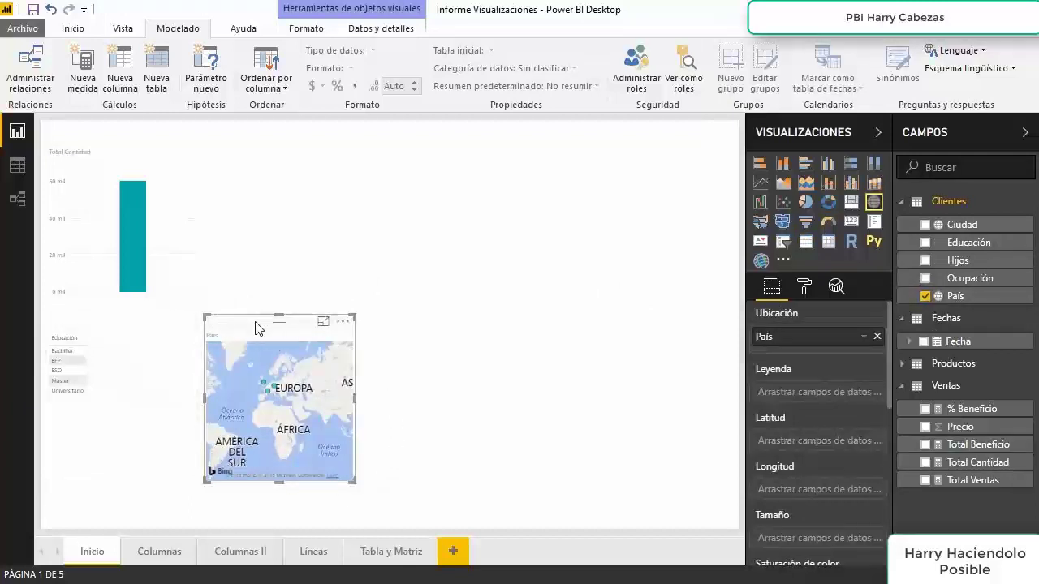
pyautogui.moveTo(255, 327); pyautogui.dragTo(267, 130)
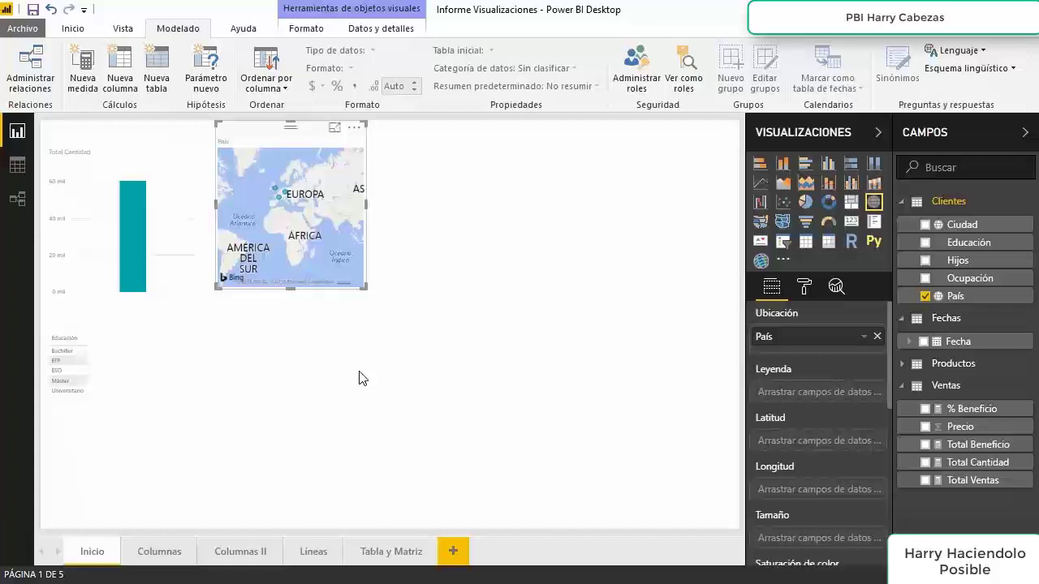
# Step: Inspect the fields assigned to the Total Cantidad column chart, the País map and the Educación table
pyautogui.click(141, 144)
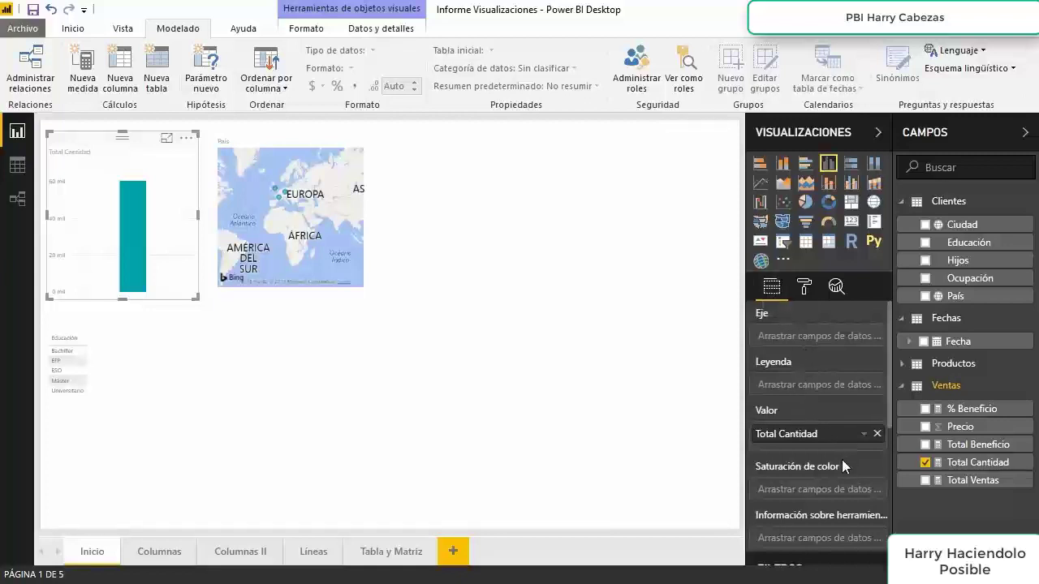
pyautogui.click(275, 136)
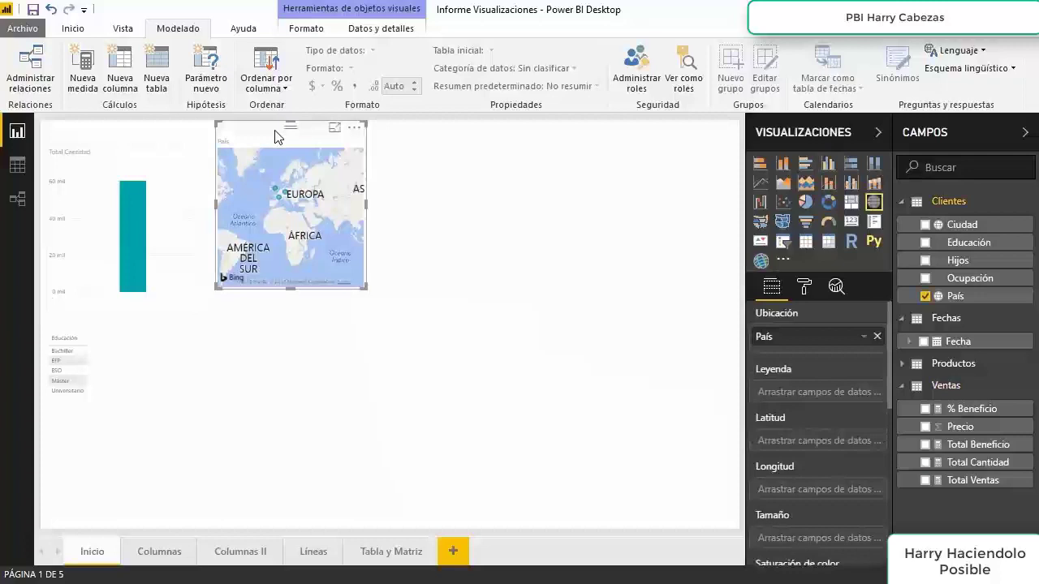
pyautogui.click(116, 357)
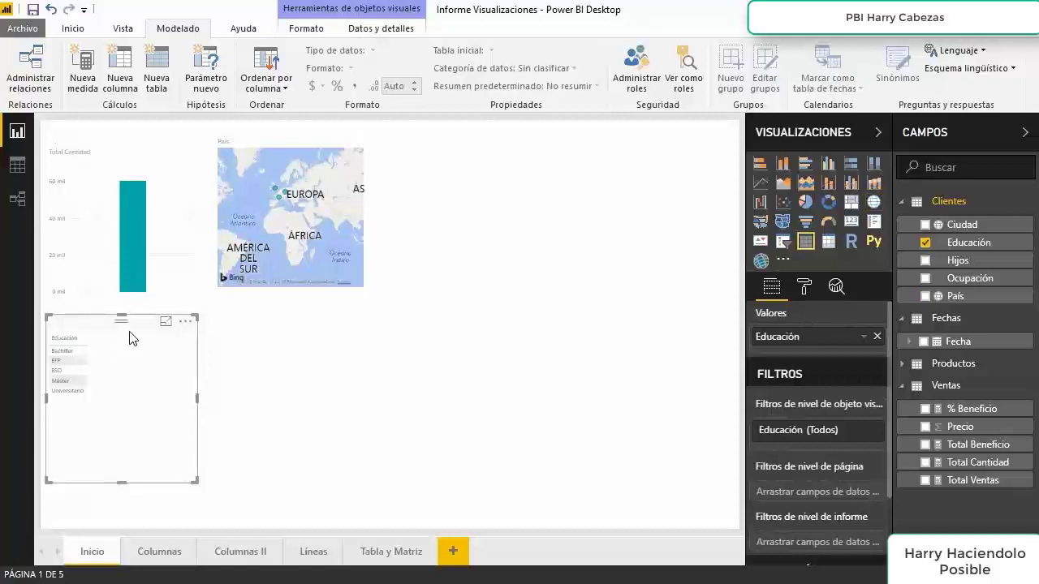
# Step: Switch the Total Cantidad chart to line, scatter and finally stacked column, and add Educación as its axis
pyautogui.click(117, 142)
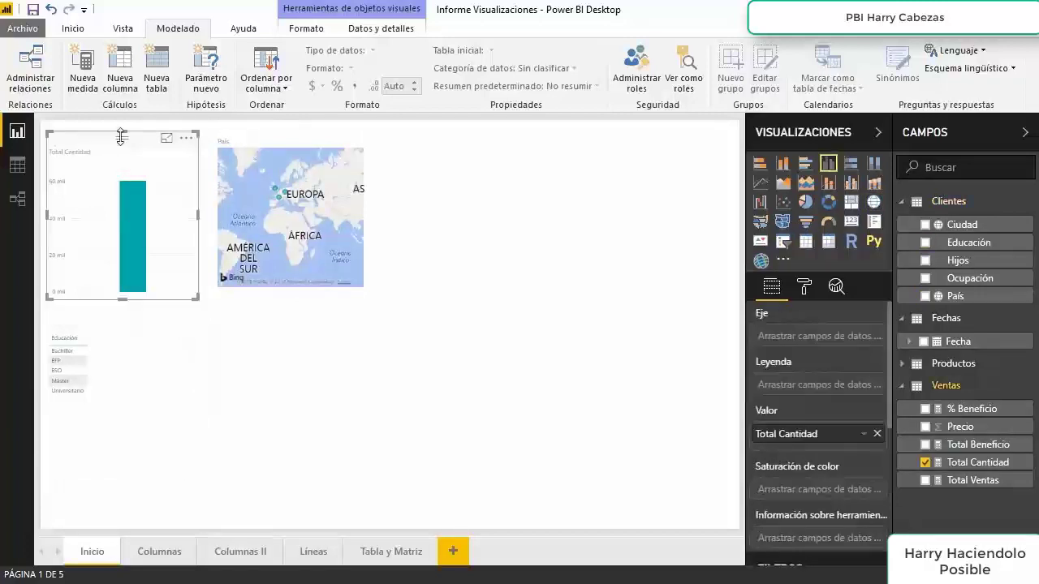
pyautogui.click(759, 185)
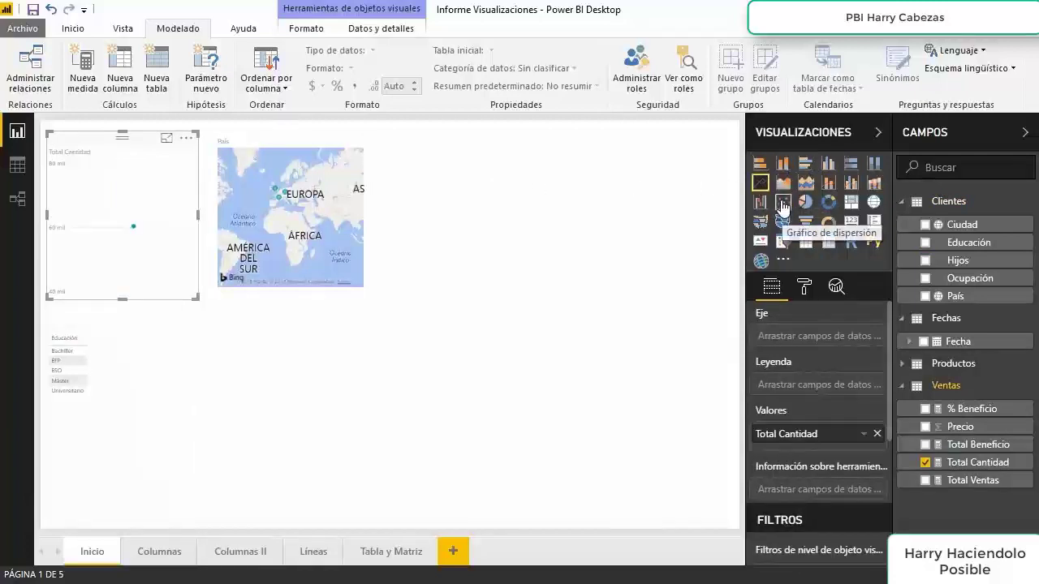
pyautogui.click(783, 207)
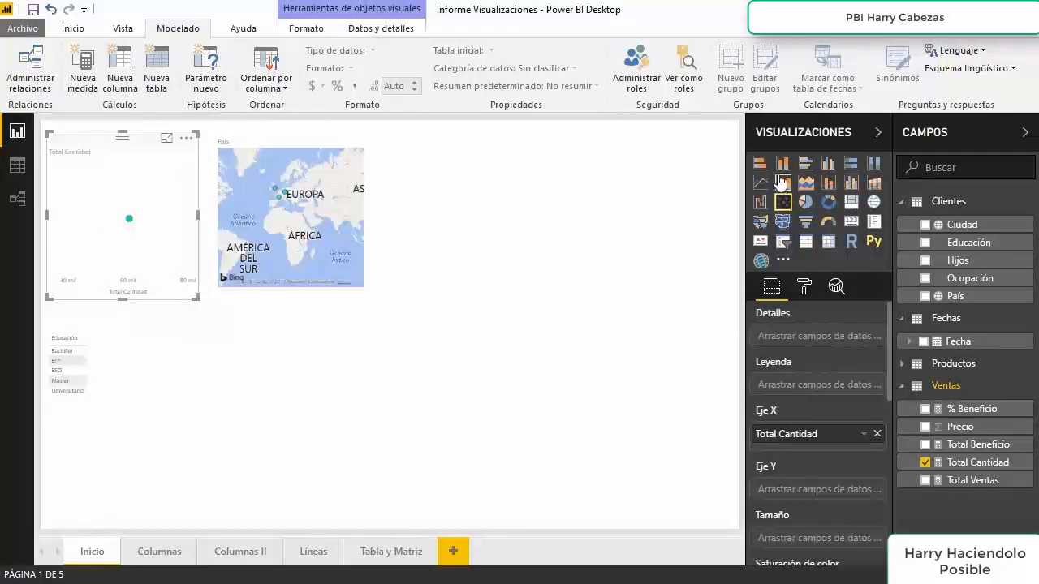
pyautogui.click(783, 165)
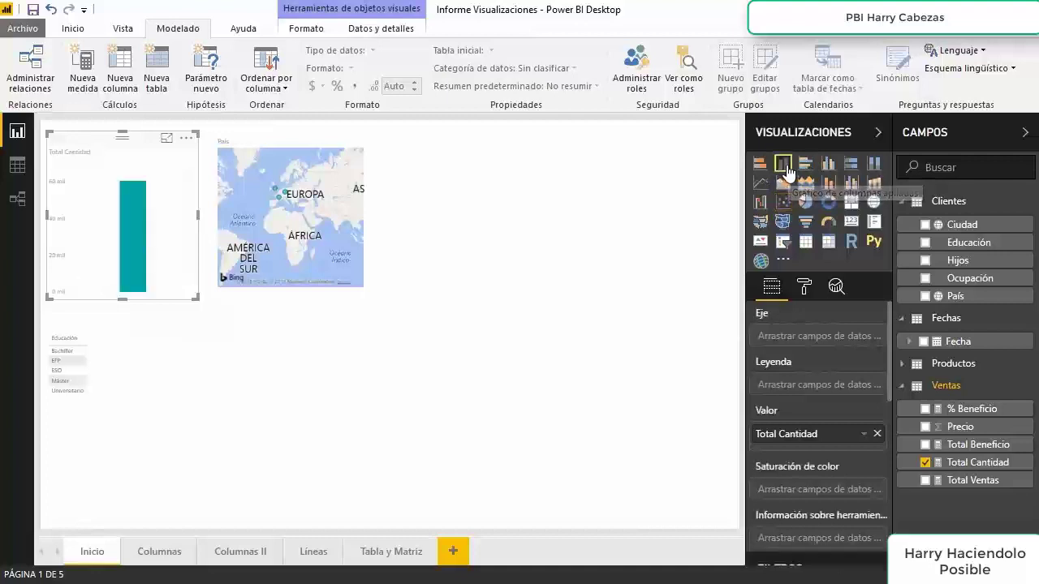
pyautogui.click(926, 244)
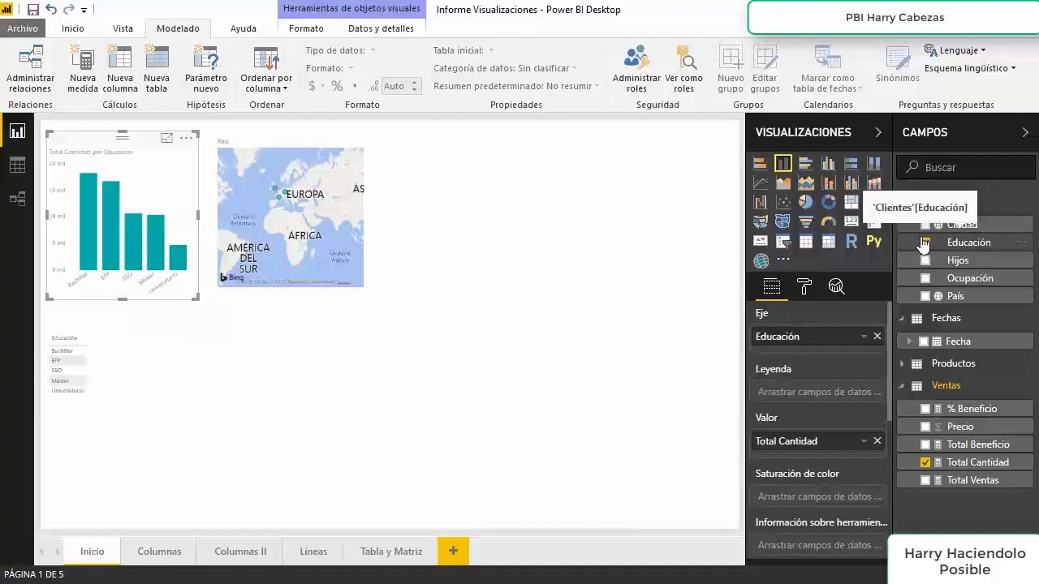
# Step: Convert the Total Cantidad por Educación chart to line, pie, donut and finally funnel
pyautogui.click(759, 184)
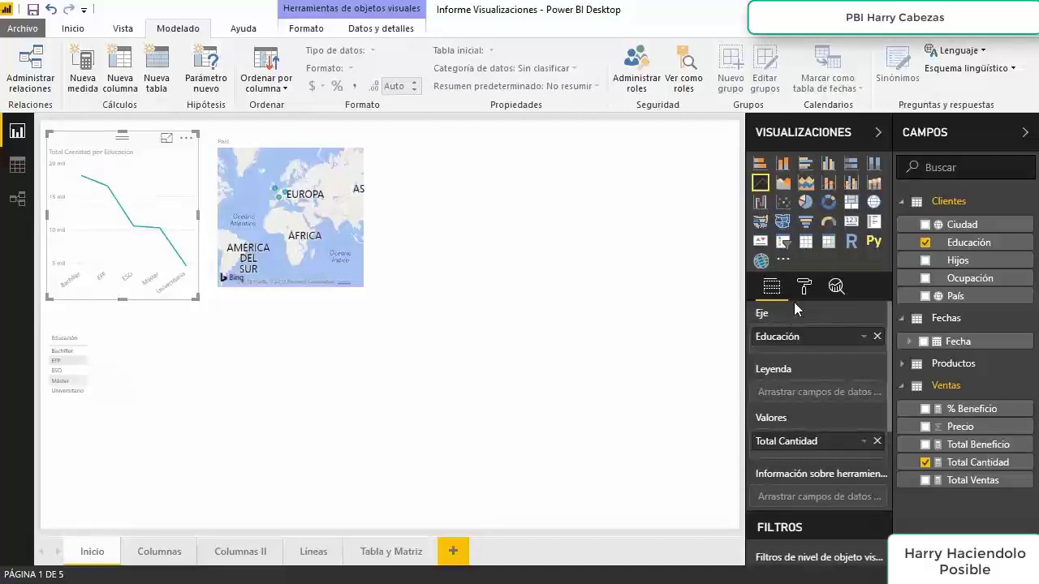
pyautogui.click(807, 204)
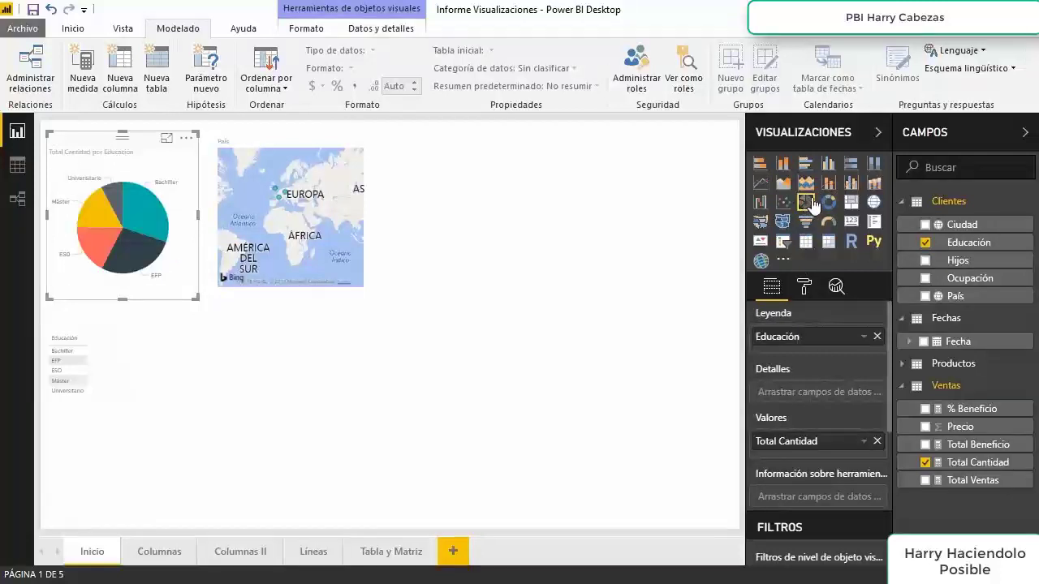
pyautogui.click(827, 204)
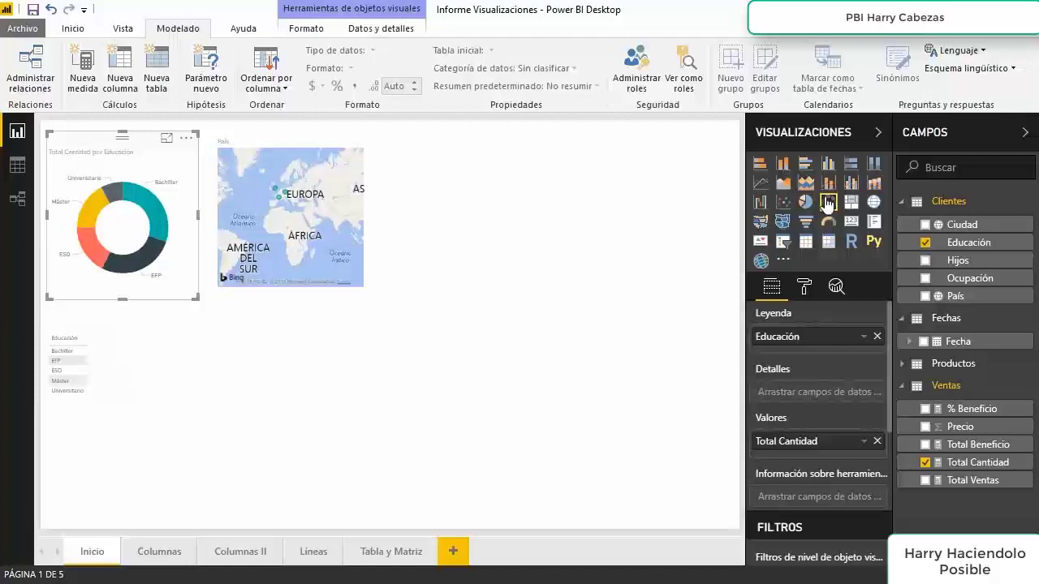
pyautogui.click(807, 222)
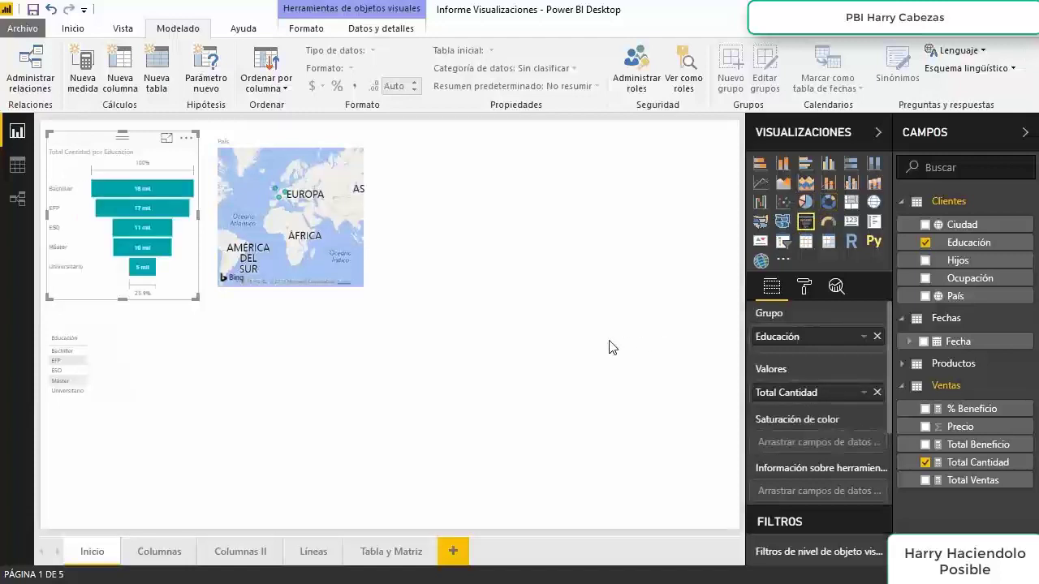
pyautogui.click(560, 342)
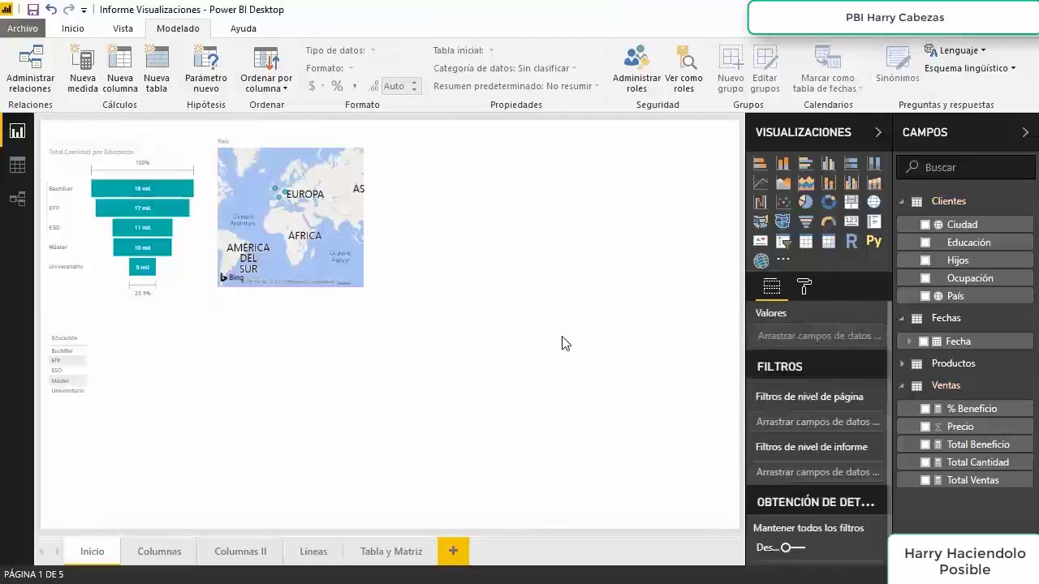
# Step: Open the Columnas page and inspect the axis, legend, value and color saturation fields of the four stacked column charts
pyautogui.click(157, 557)
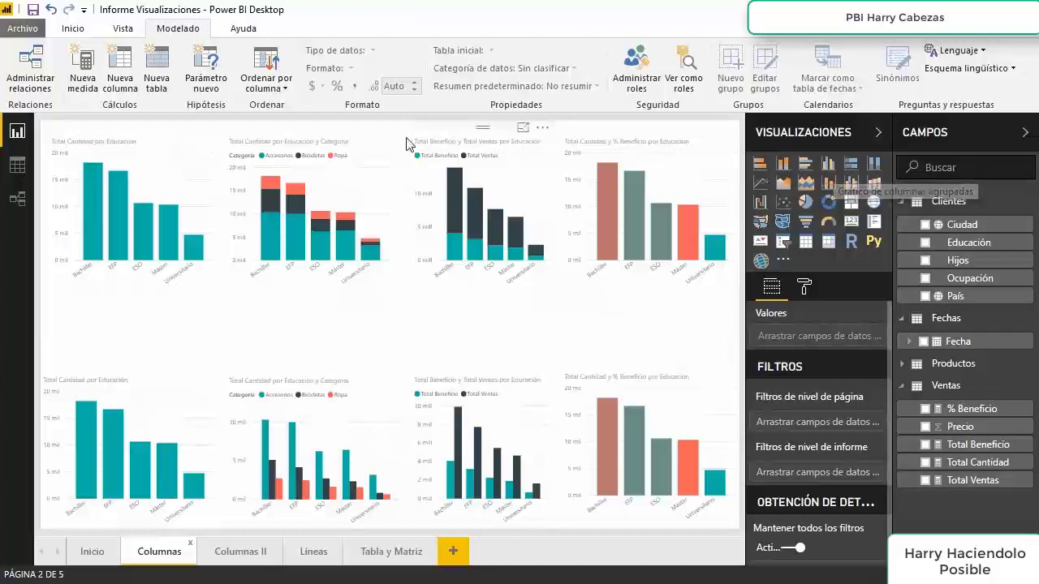
pyautogui.click(110, 138)
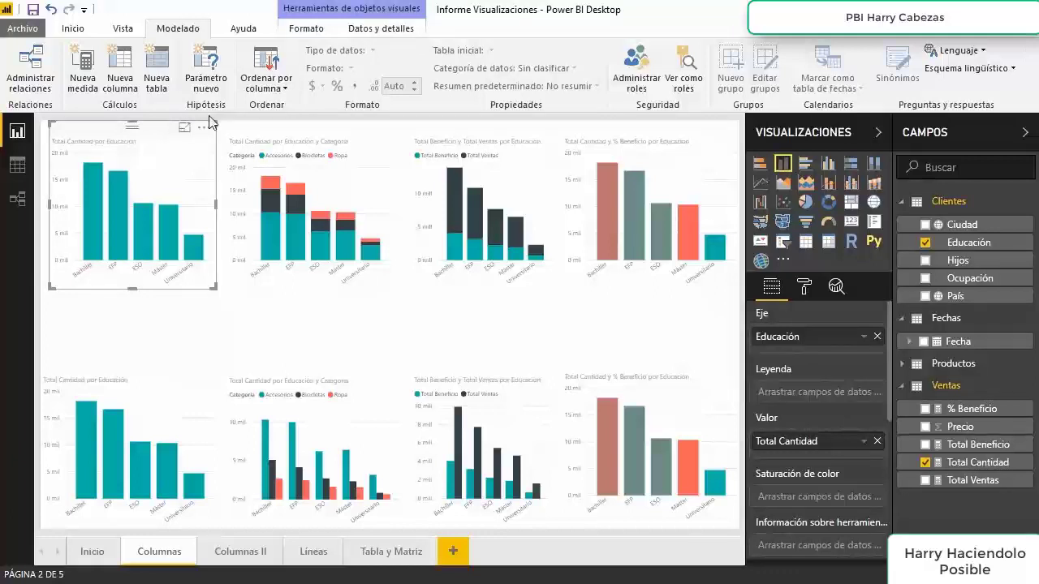
pyautogui.click(278, 134)
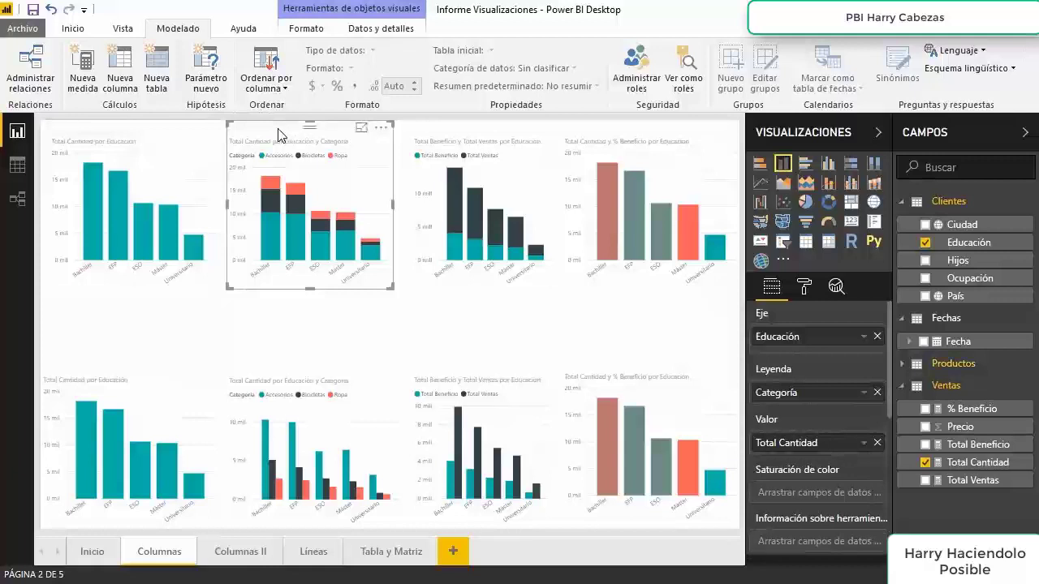
pyautogui.click(475, 136)
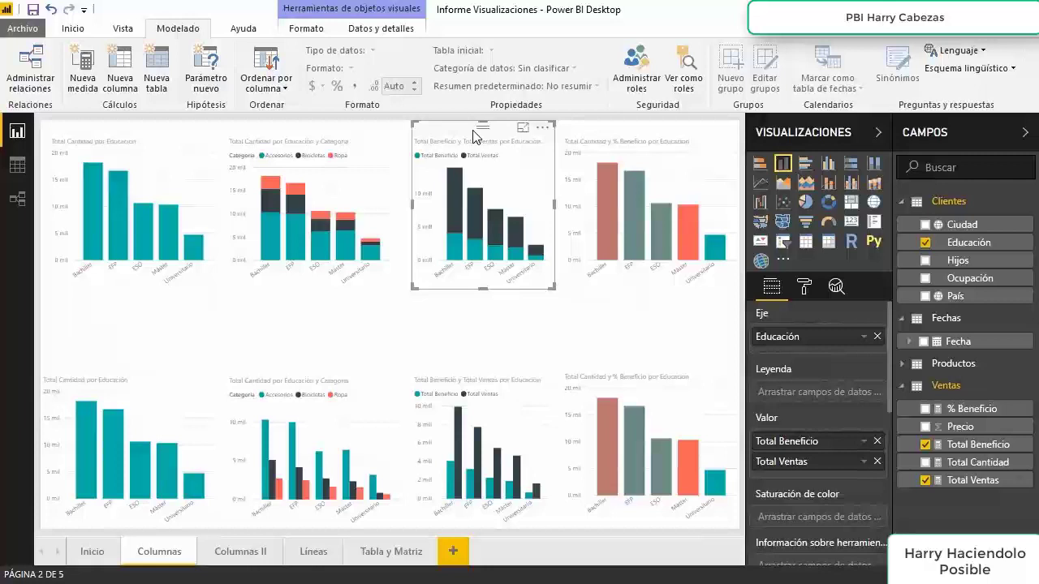
pyautogui.click(612, 134)
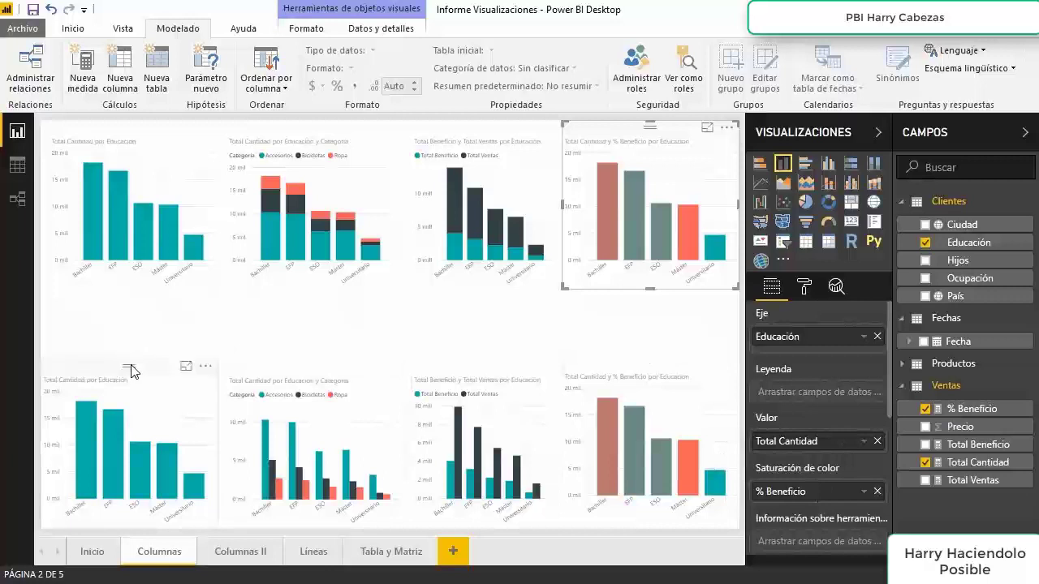
# Step: Compare the field assignments of the first three clustered column charts, including Categoría as legend versus two value measures
pyautogui.click(134, 372)
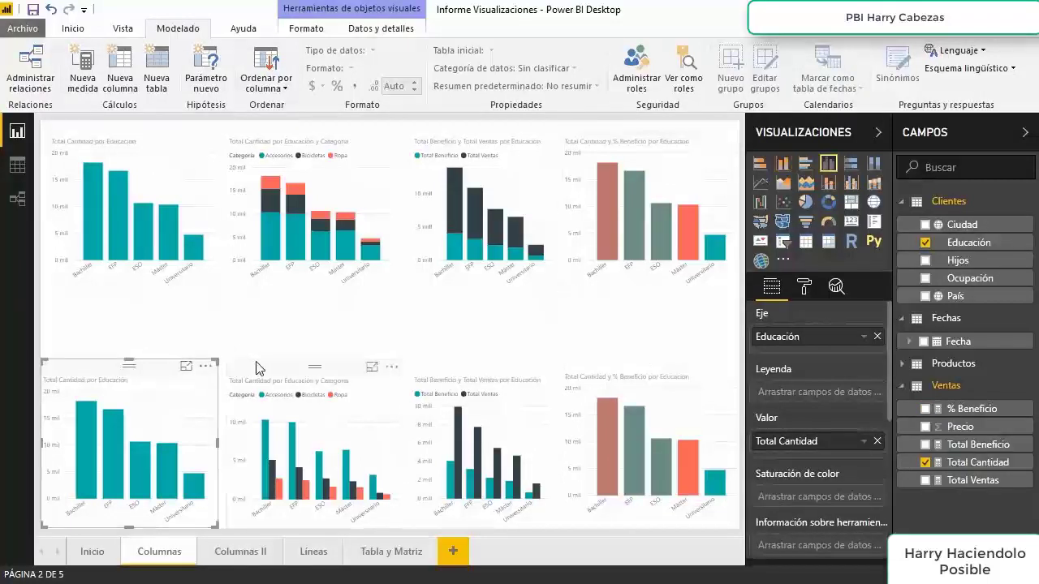
pyautogui.click(260, 368)
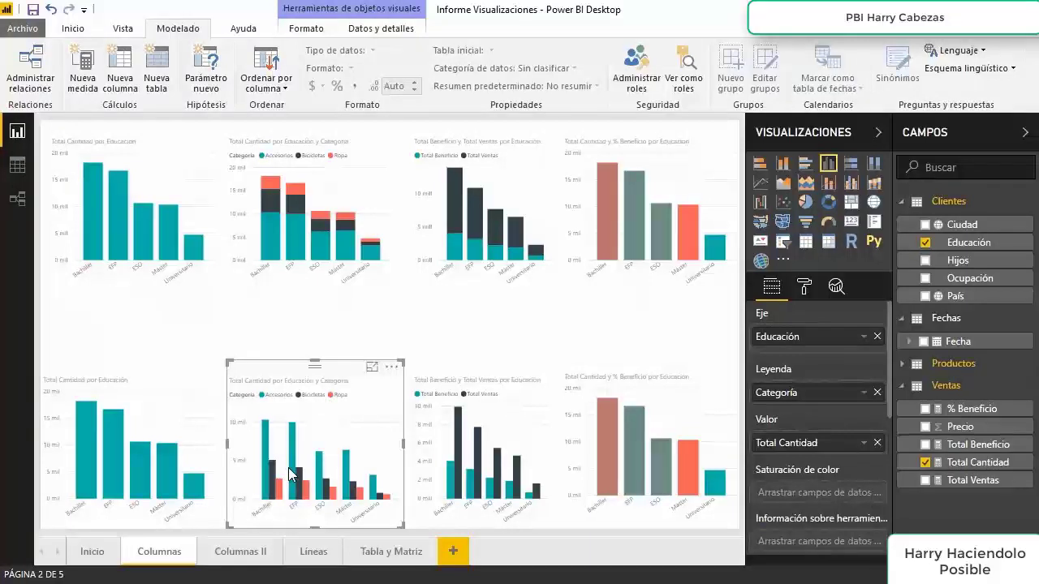
pyautogui.click(469, 372)
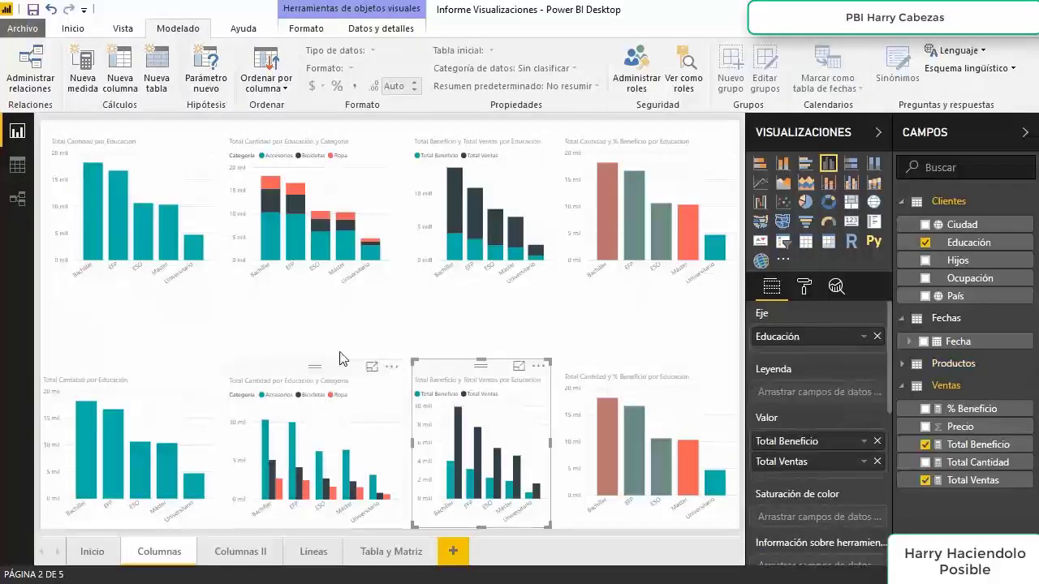
pyautogui.click(302, 370)
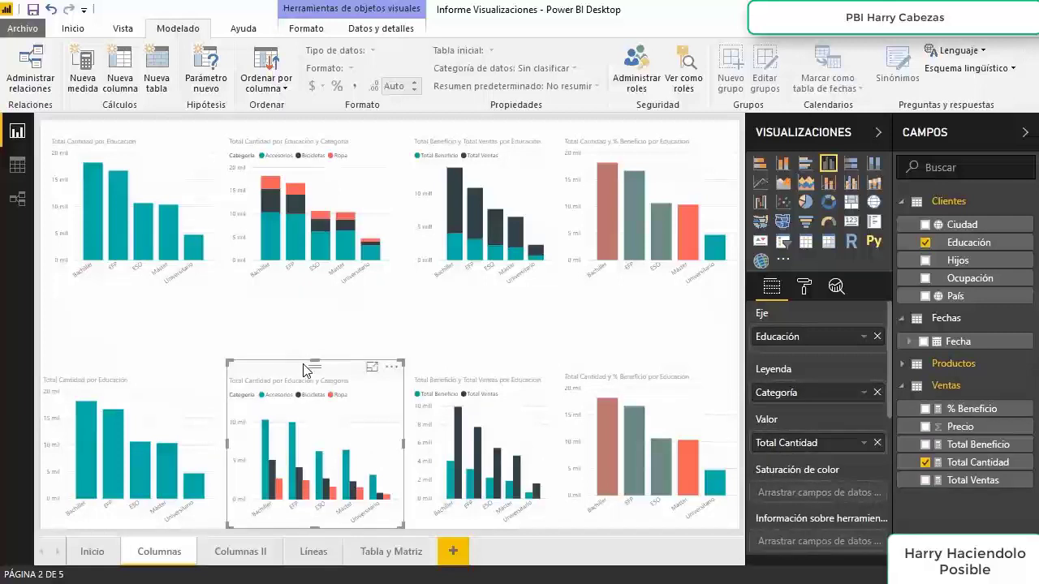
pyautogui.click(473, 372)
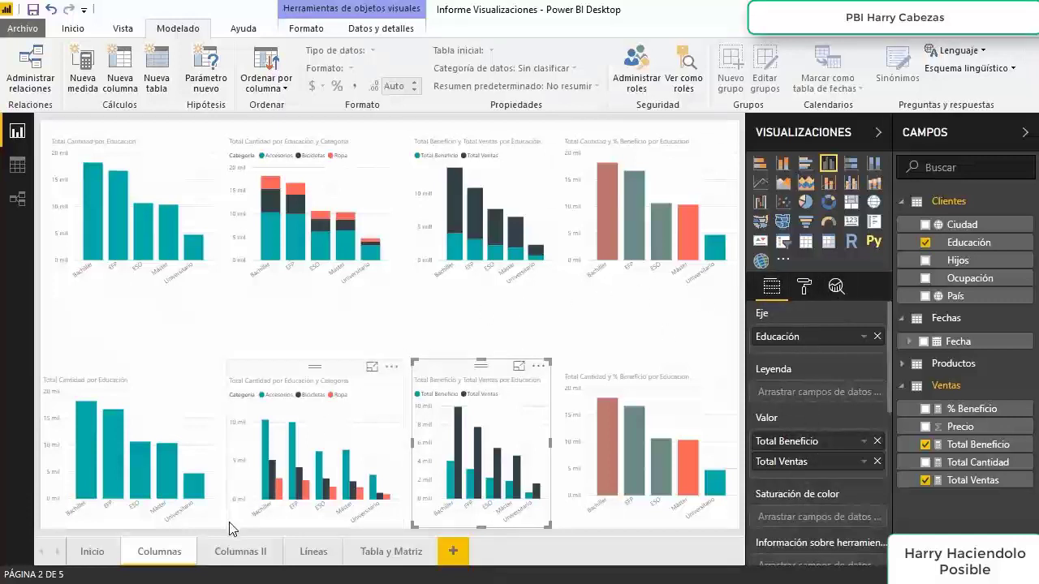
# Step: Open the Columnas II page and review the format options of the stacked column chart with data labels
pyautogui.click(227, 556)
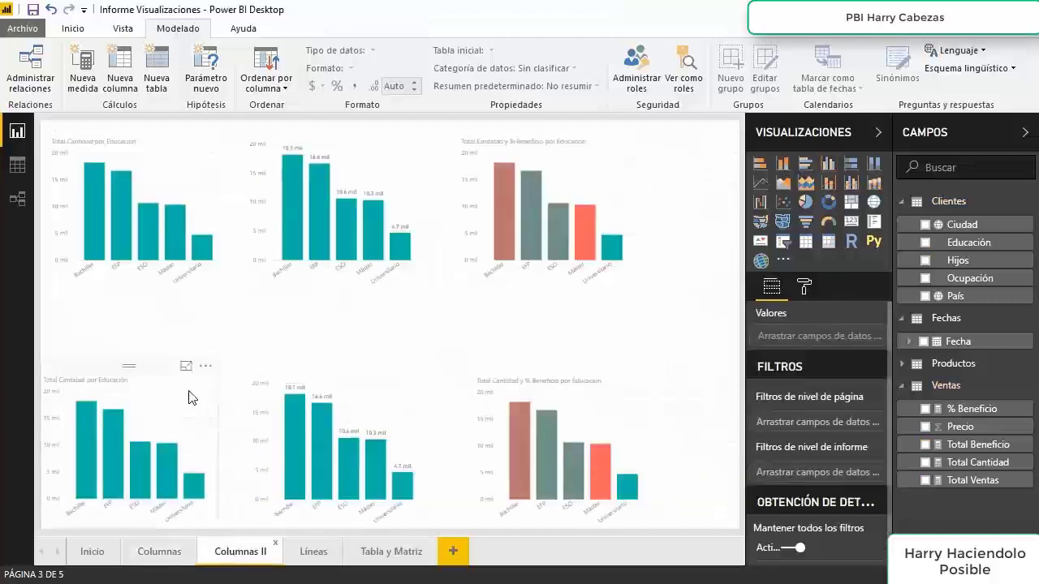
pyautogui.click(165, 140)
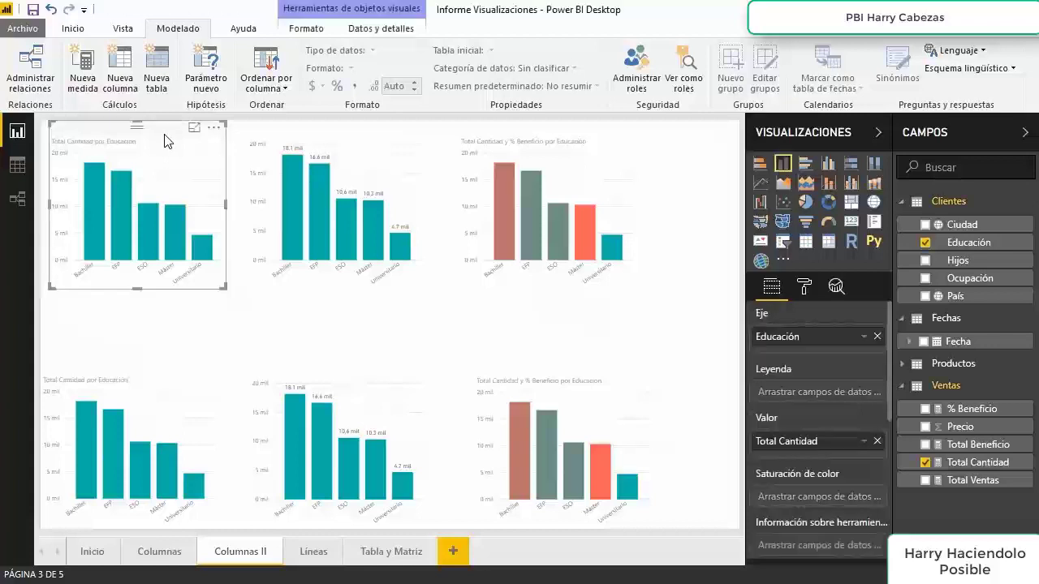
pyautogui.click(328, 140)
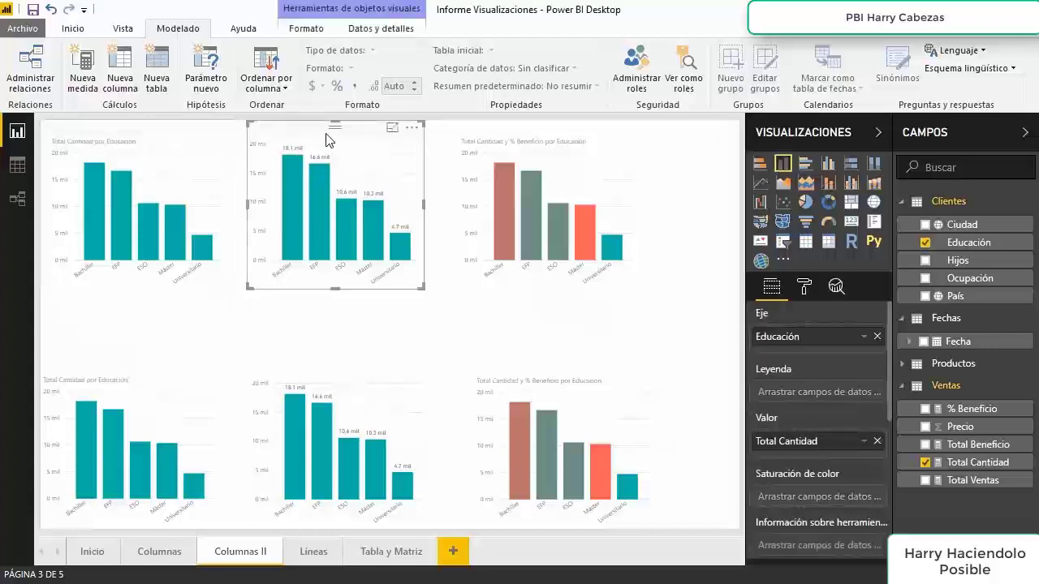
pyautogui.click(802, 285)
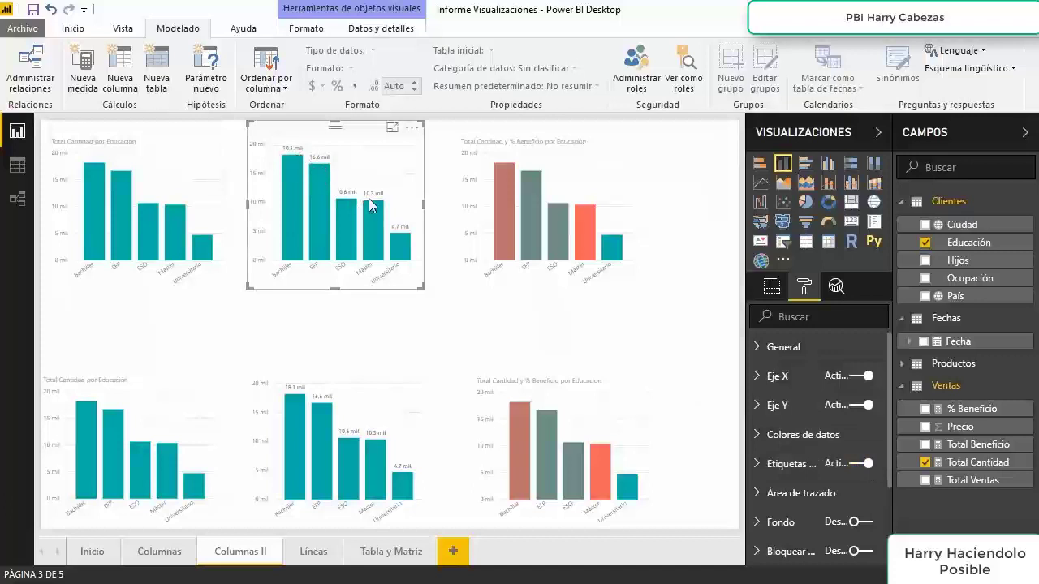
pyautogui.scroll(-3, 858, 400)
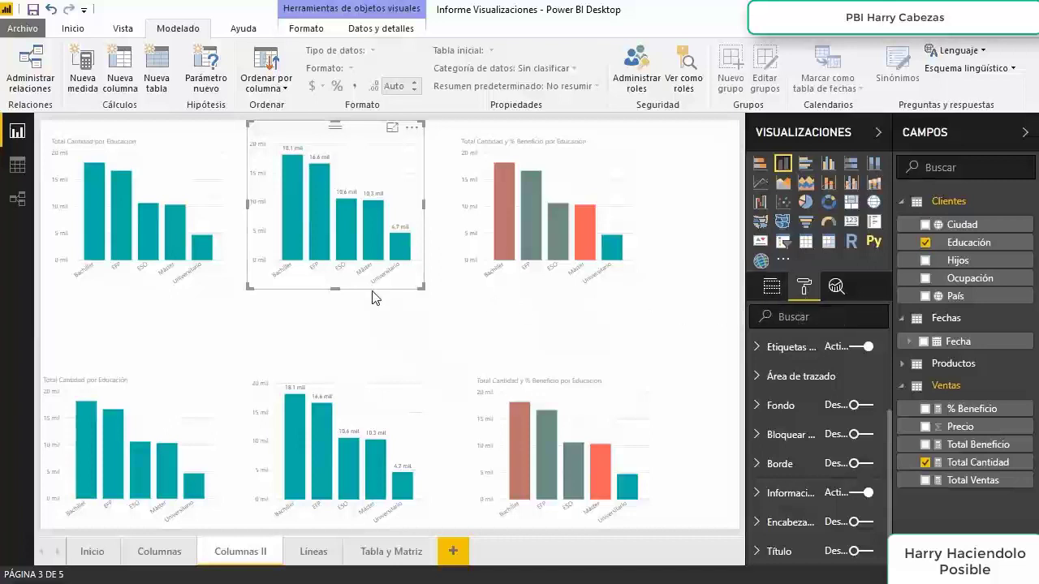
# Step: Compare the data label, header and title format settings across the stacked and clustered column charts on Columnas II
pyautogui.click(182, 135)
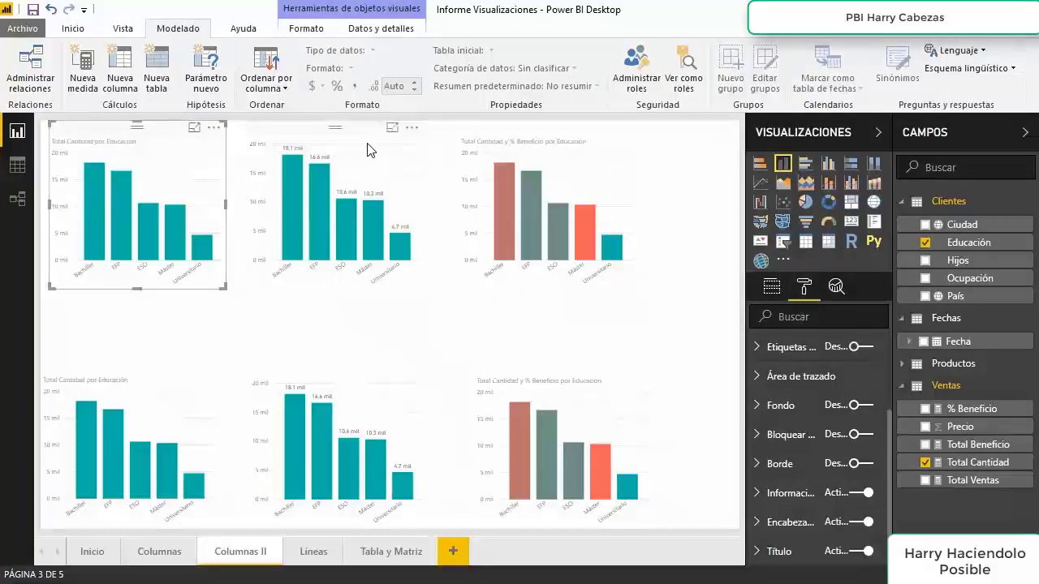
pyautogui.click(367, 150)
pyautogui.click(514, 152)
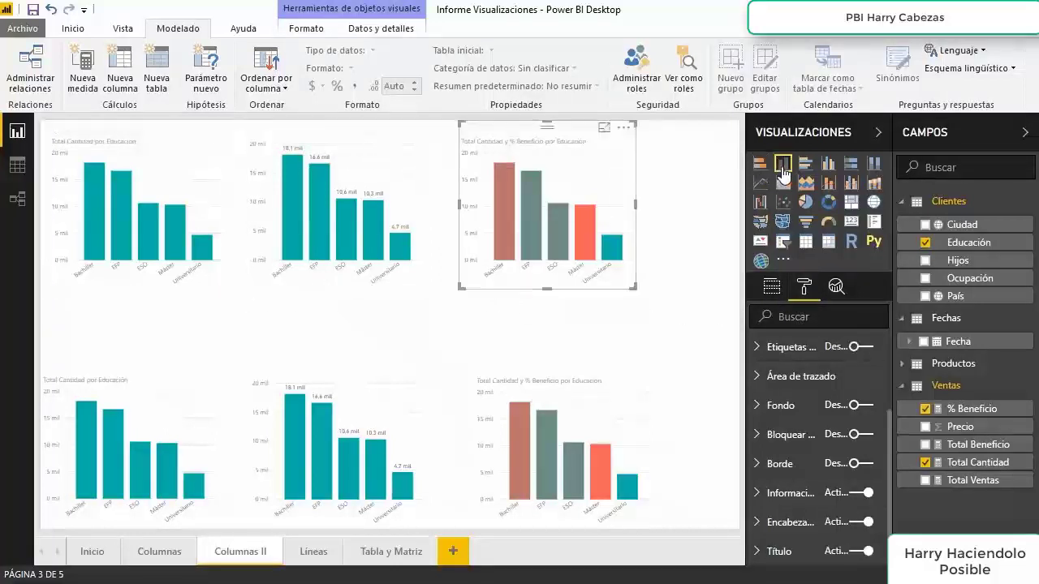
pyautogui.click(159, 383)
pyautogui.click(360, 378)
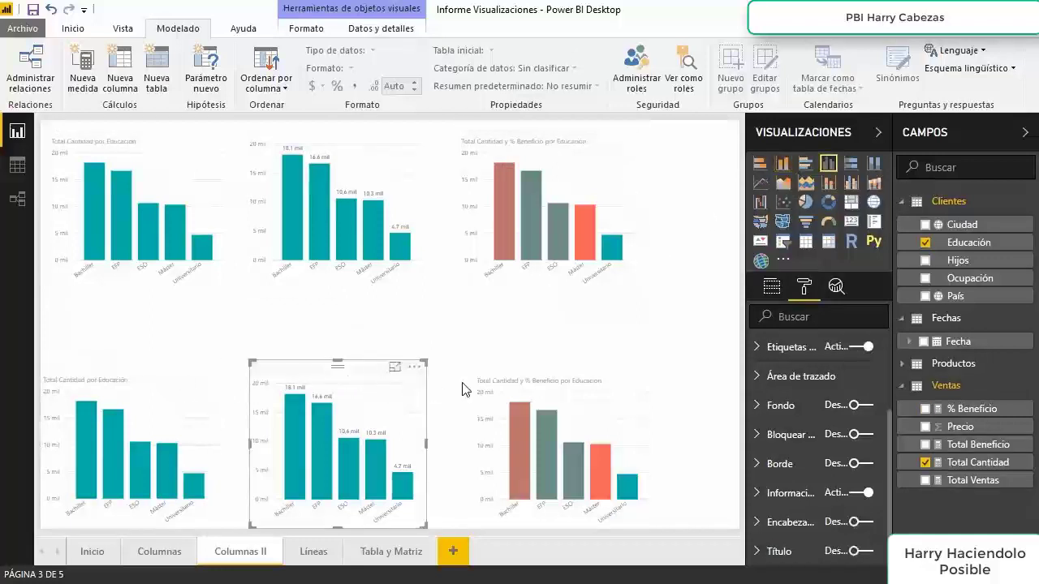
pyautogui.click(536, 371)
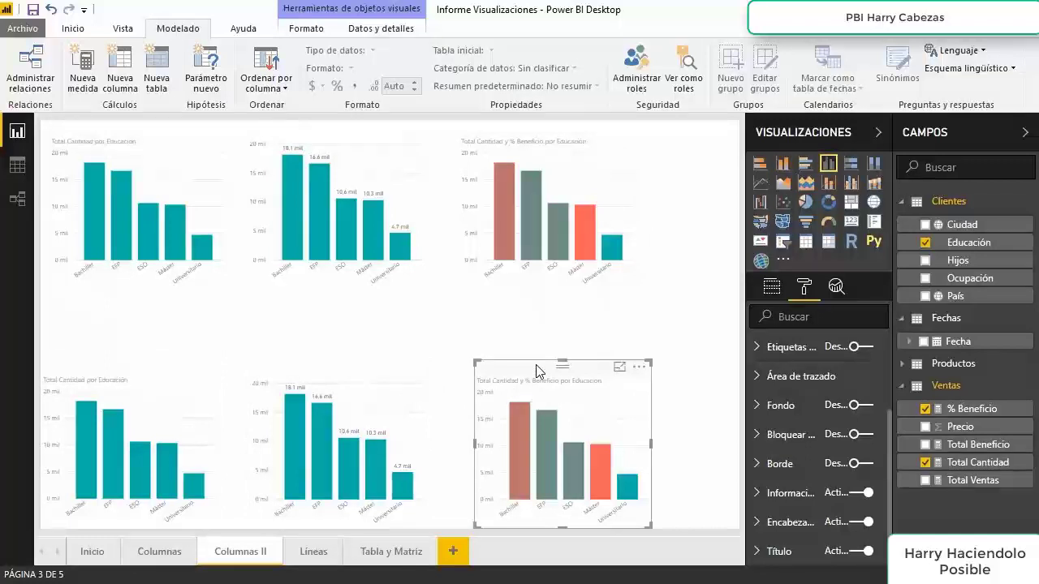
# Step: Add a constant line at 5000 to the stacked column chart of Total Cantidad y % Beneficio por Educación
pyautogui.click(574, 134)
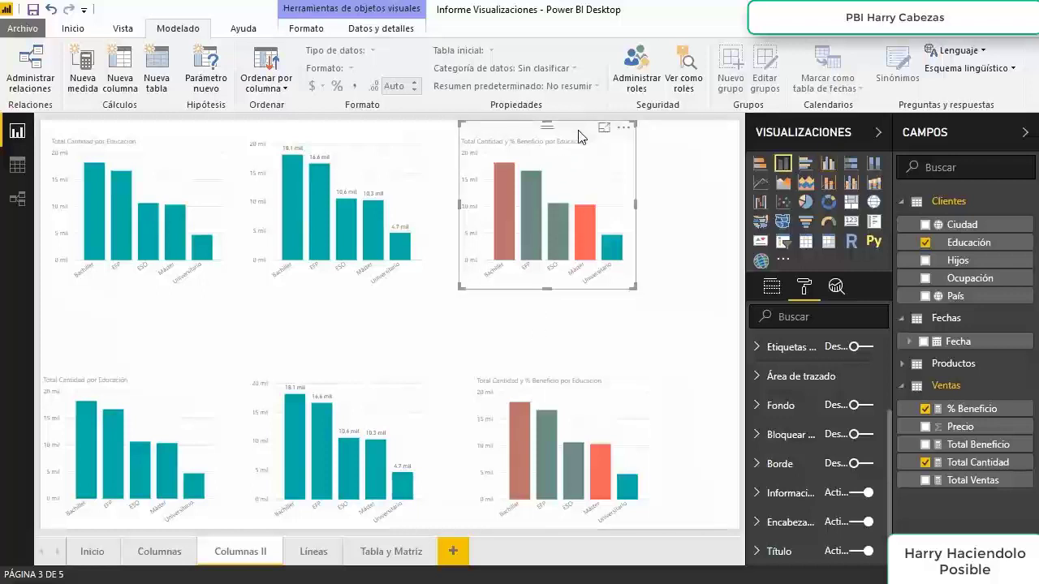
pyautogui.click(836, 288)
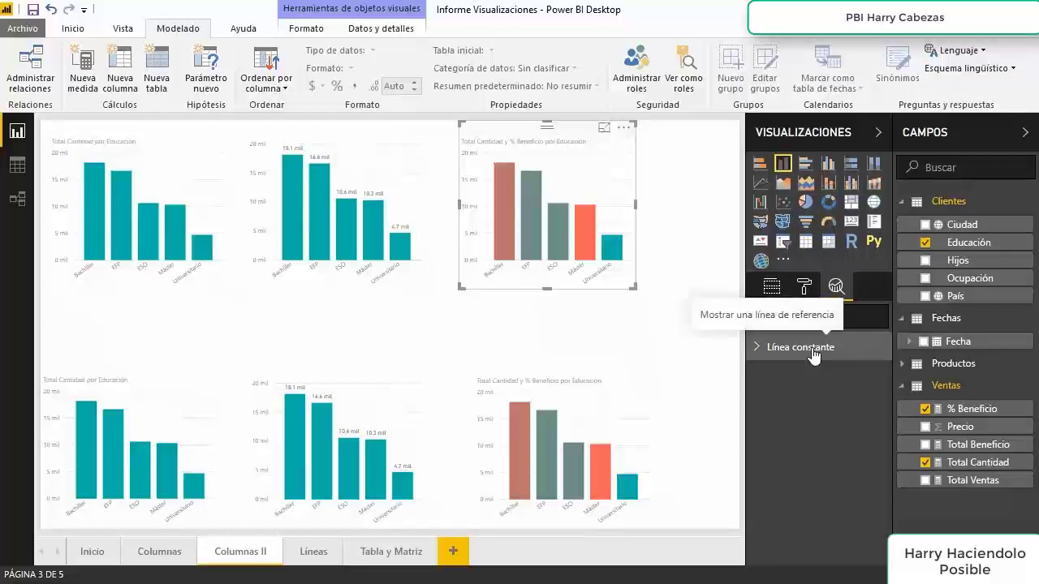
pyautogui.click(759, 349)
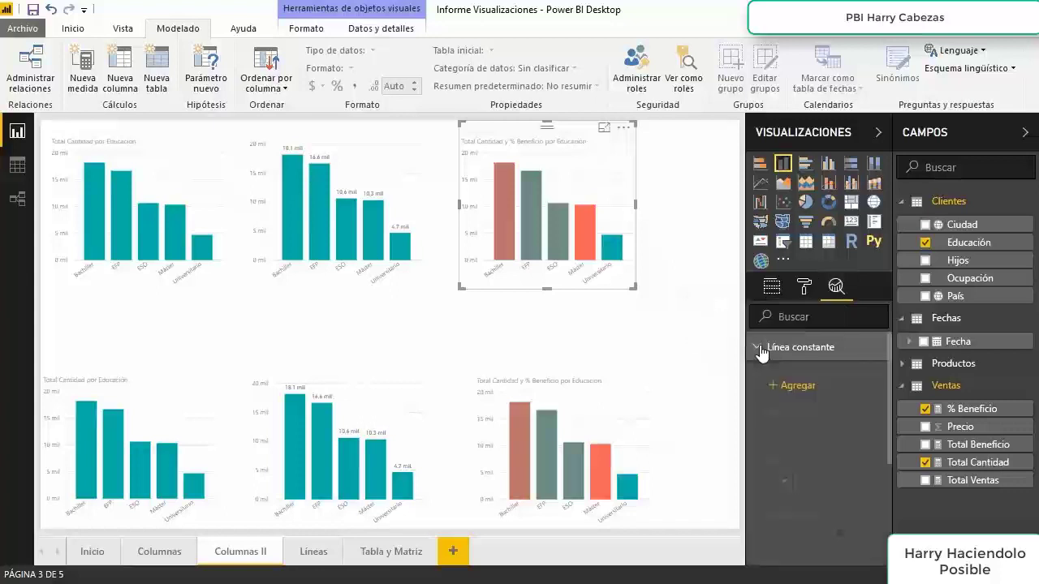
pyautogui.click(778, 391)
pyautogui.click(771, 449)
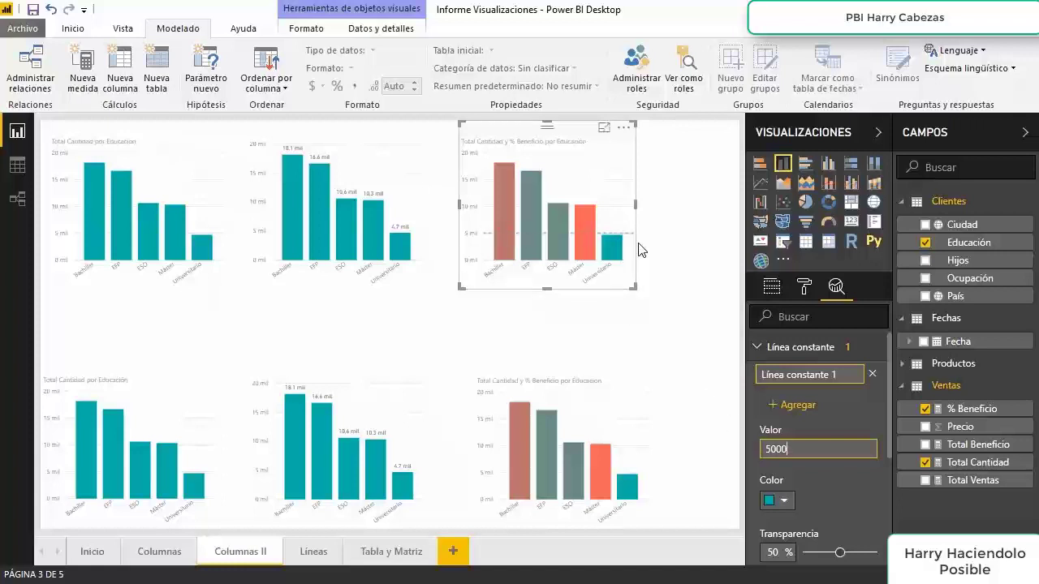
# Step: Add an average line for Total Cantidad to the clustered column chart of Total Cantidad y % Beneficio por Educación
pyautogui.click(588, 373)
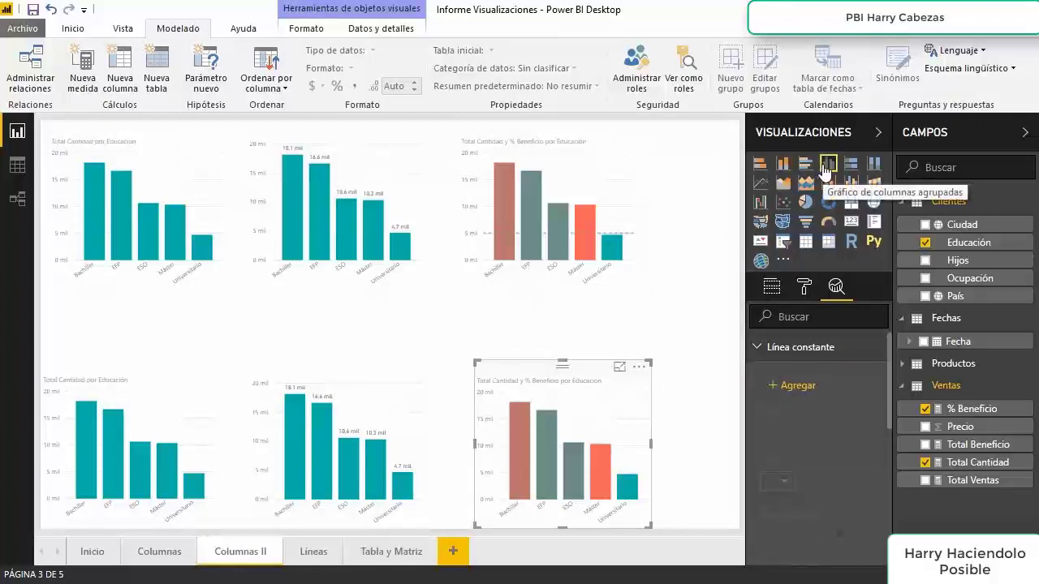
pyautogui.click(759, 349)
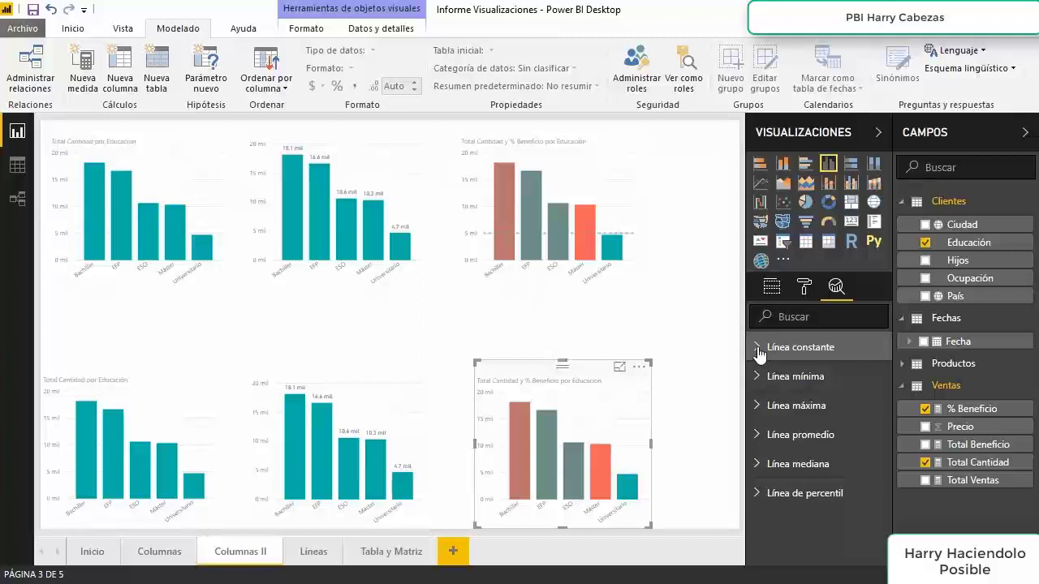
pyautogui.click(758, 437)
pyautogui.click(779, 474)
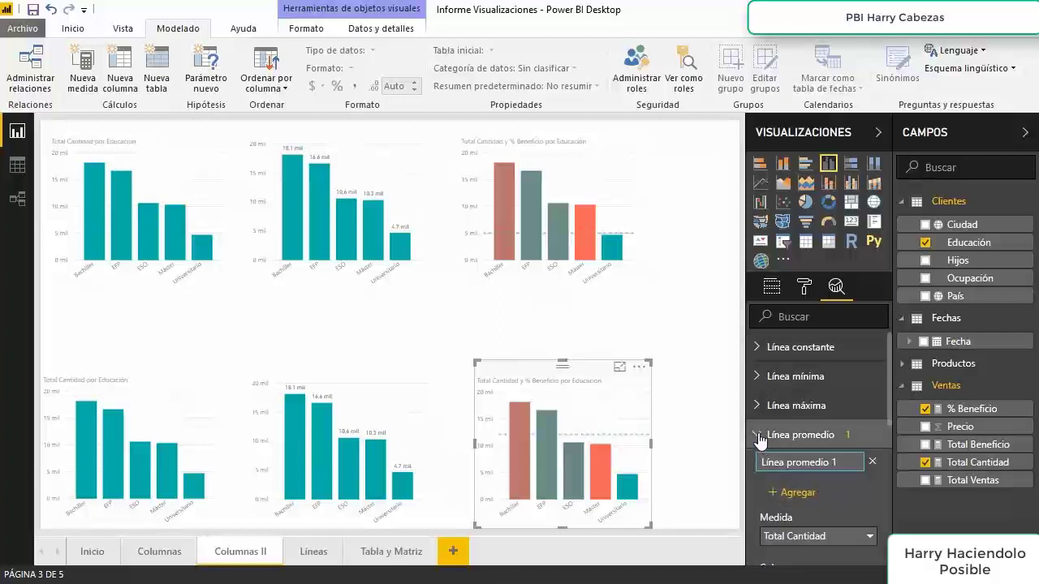
pyautogui.click(760, 437)
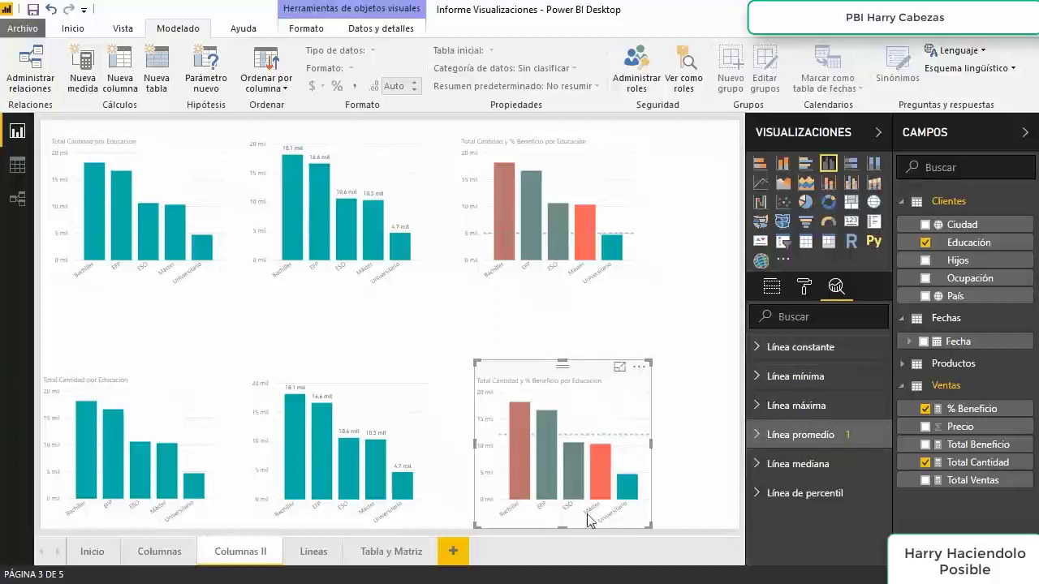
# Step: Open the Líneas page and narrow the Fecha slicer to the range 05/09/2006 to 04/12/2008
pyautogui.click(313, 549)
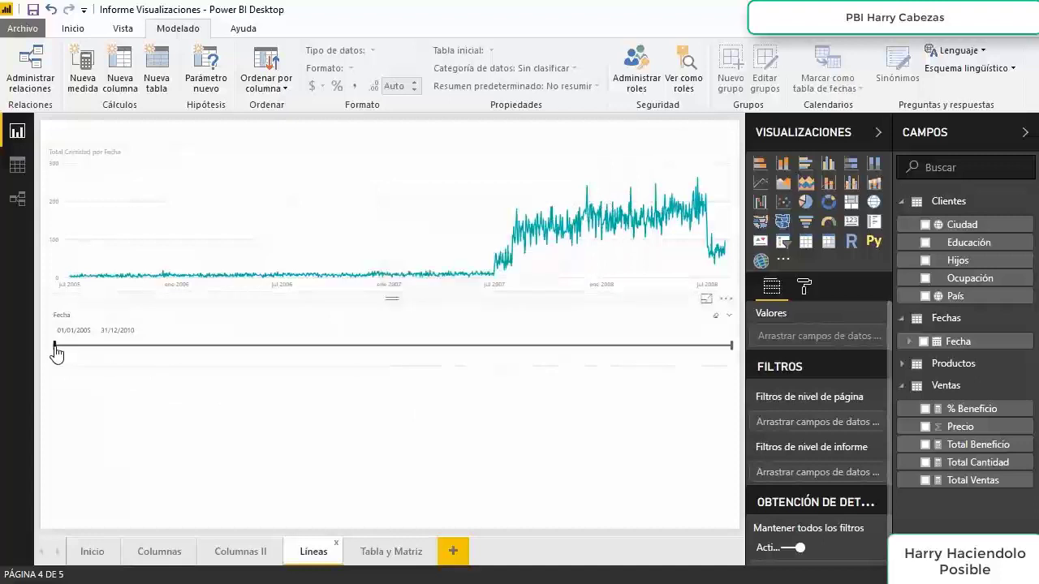
pyautogui.moveTo(57, 348); pyautogui.dragTo(177, 351)
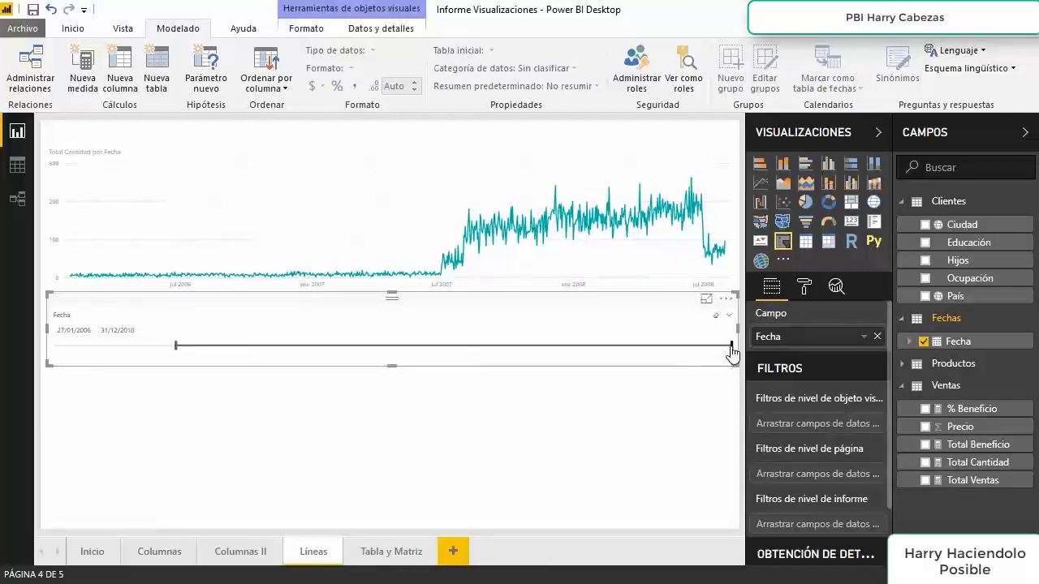
pyautogui.moveTo(732, 347); pyautogui.dragTo(581, 346)
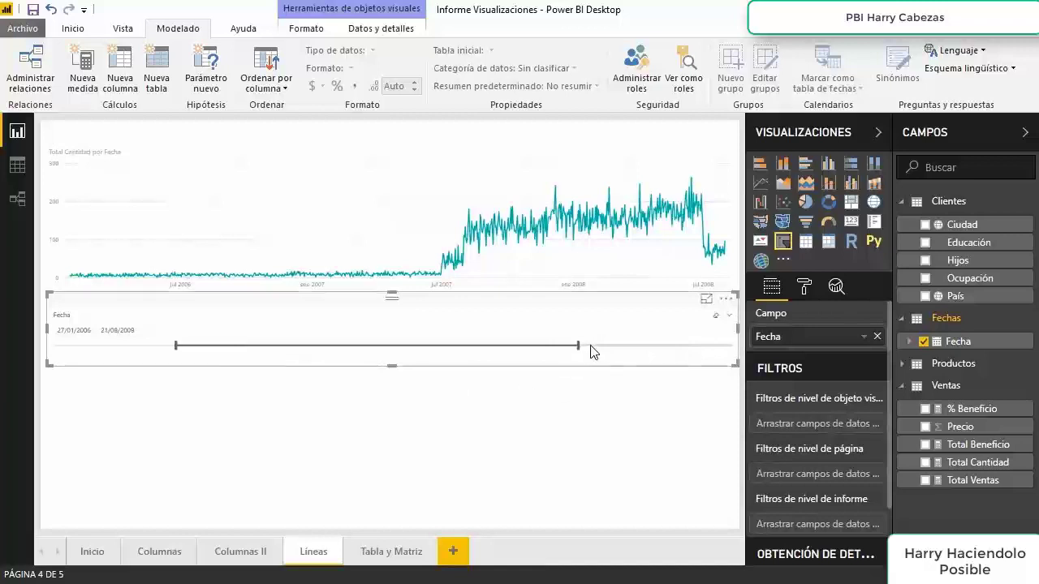
pyautogui.moveTo(577, 351); pyautogui.dragTo(499, 349)
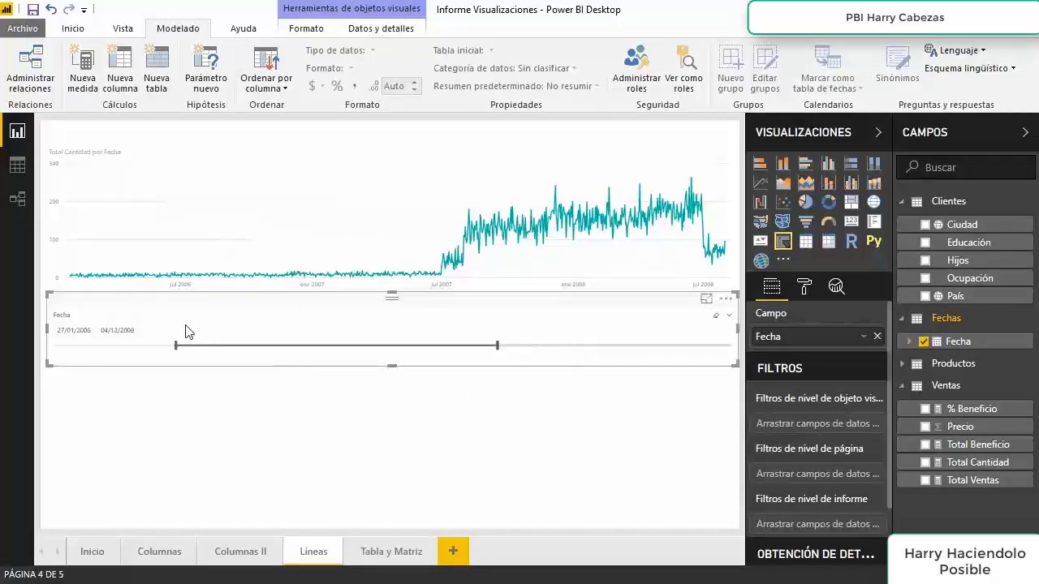
pyautogui.moveTo(178, 355); pyautogui.dragTo(247, 354)
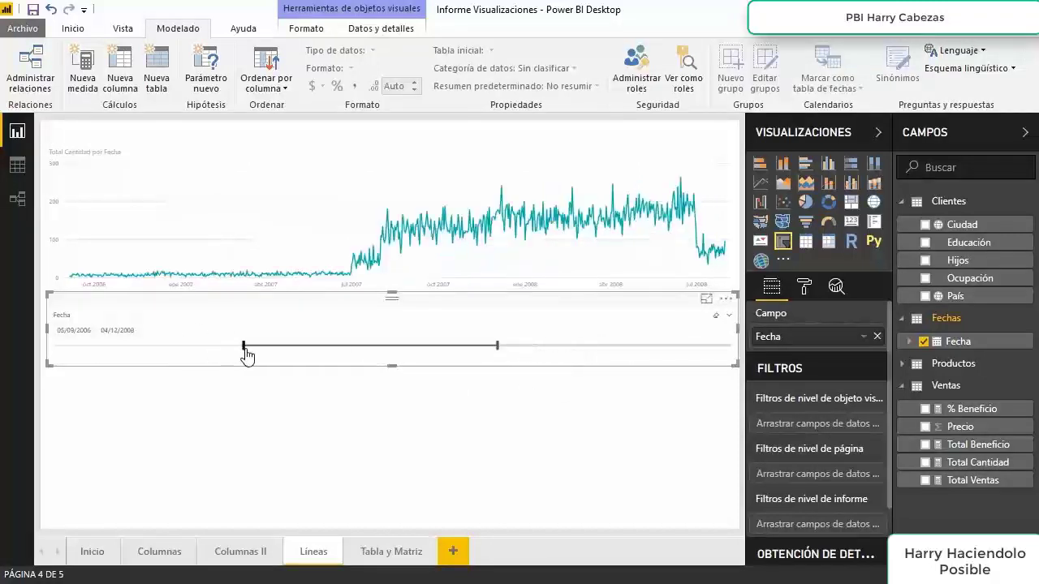
# Step: Add a trend line to the Total Cantidad por Fecha line chart
pyautogui.click(836, 288)
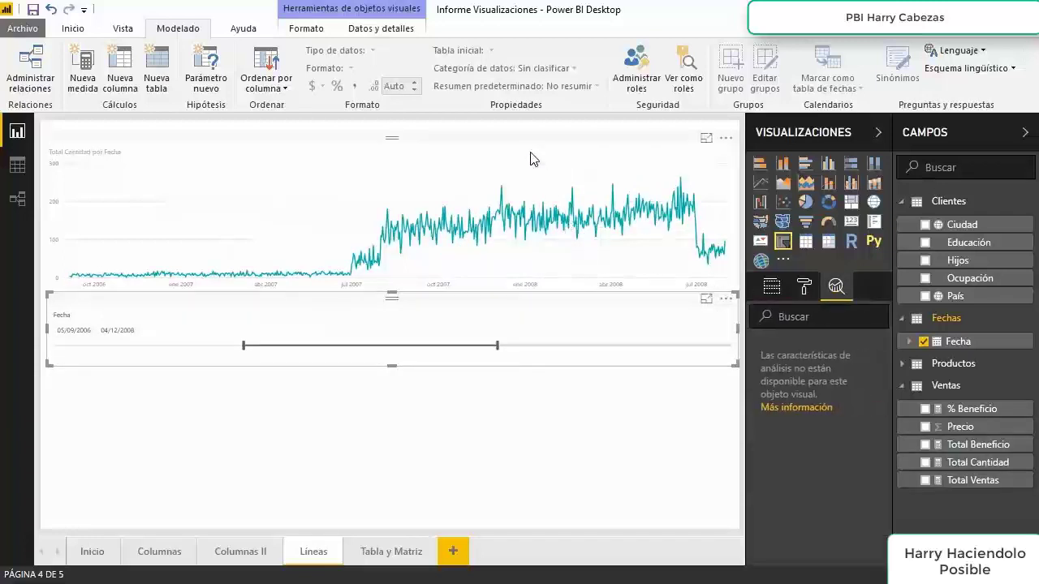
pyautogui.click(529, 151)
pyautogui.click(804, 348)
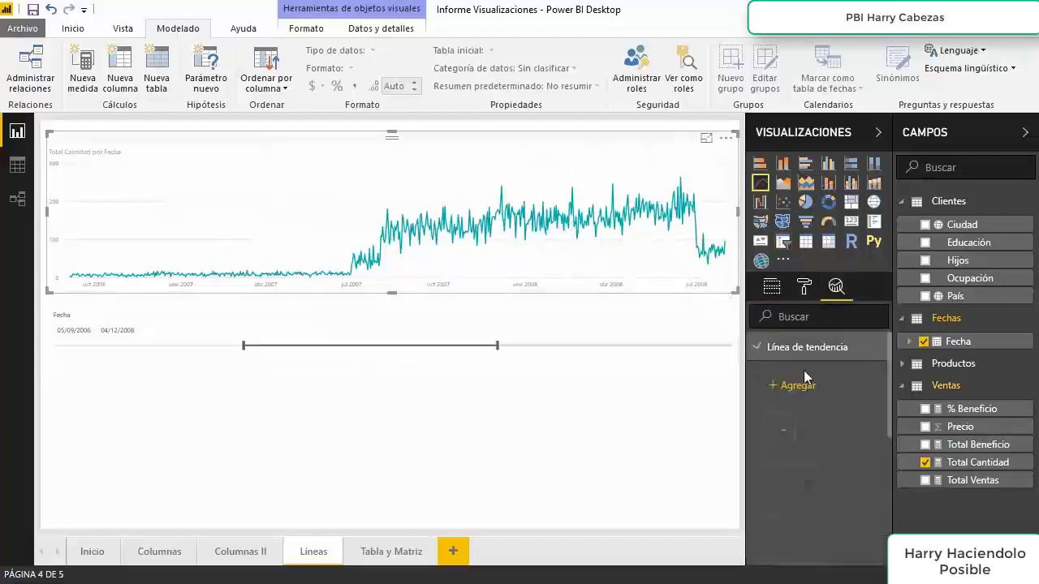
pyautogui.click(783, 388)
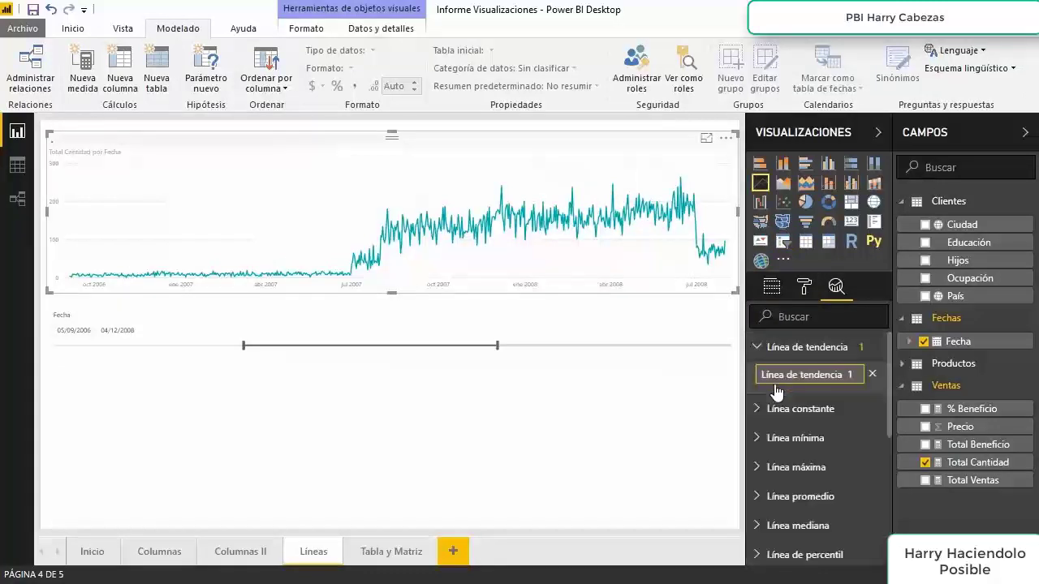
pyautogui.click(754, 349)
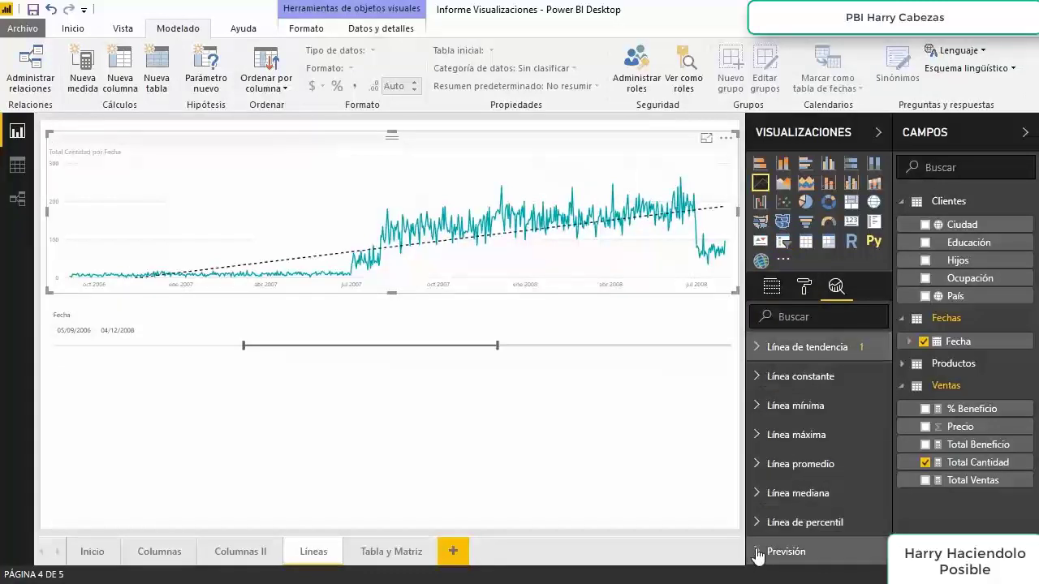
# Step: Add a 10-point forecast to the Total Cantidad por Fecha line chart
pyautogui.click(802, 551)
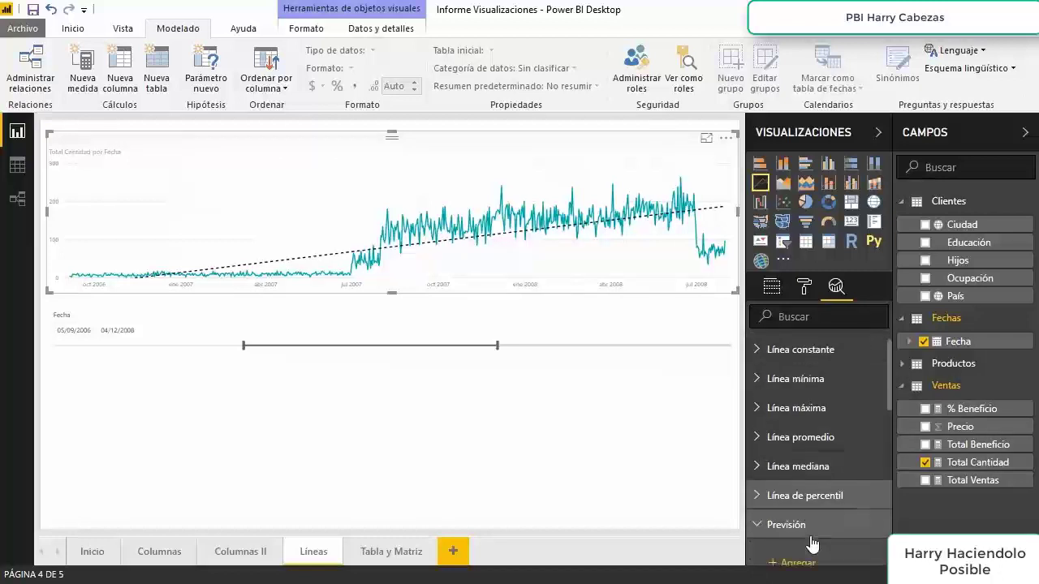
pyautogui.scroll(-3, 812, 544)
pyautogui.click(781, 428)
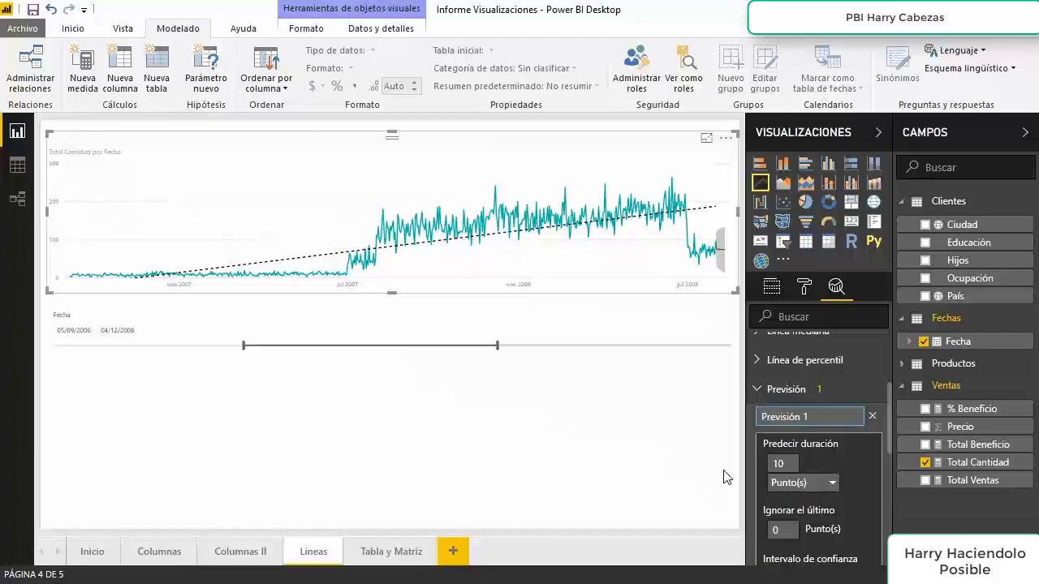
# Step: Open the Tabla y Matriz page and set the grid text size of the Subcategoría table to 15
pyautogui.click(392, 553)
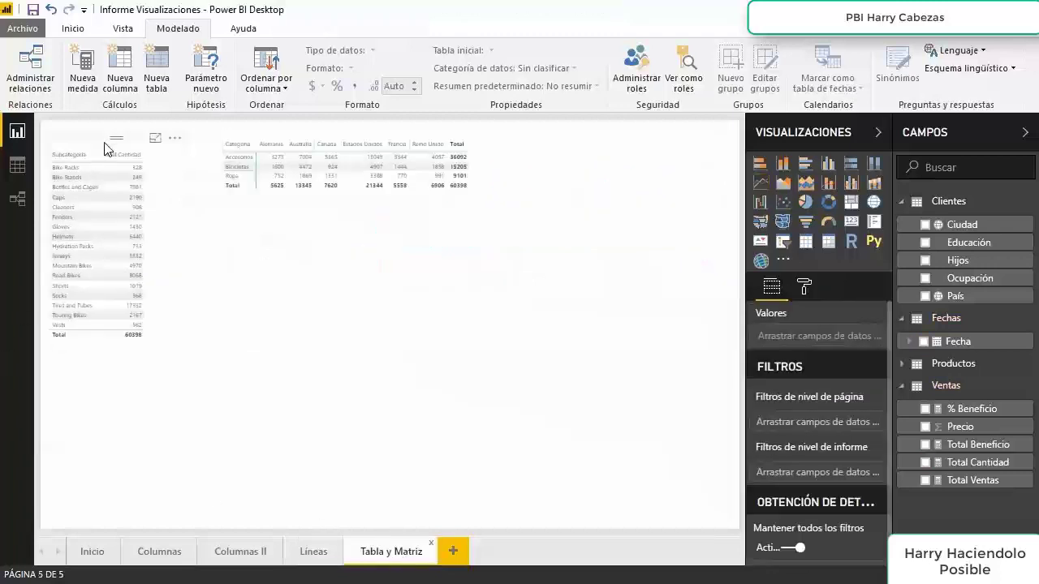
pyautogui.click(150, 162)
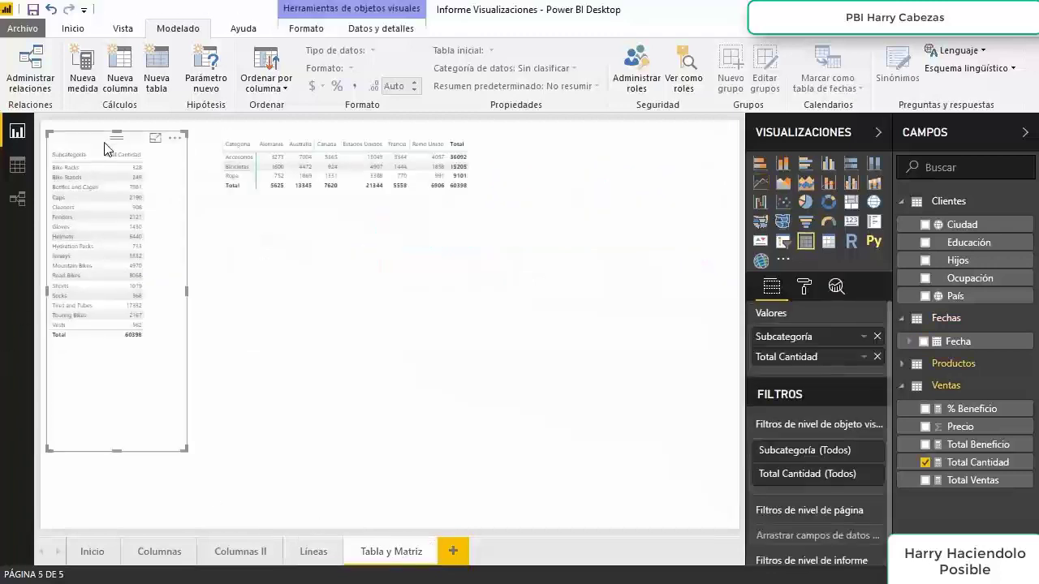
pyautogui.click(803, 289)
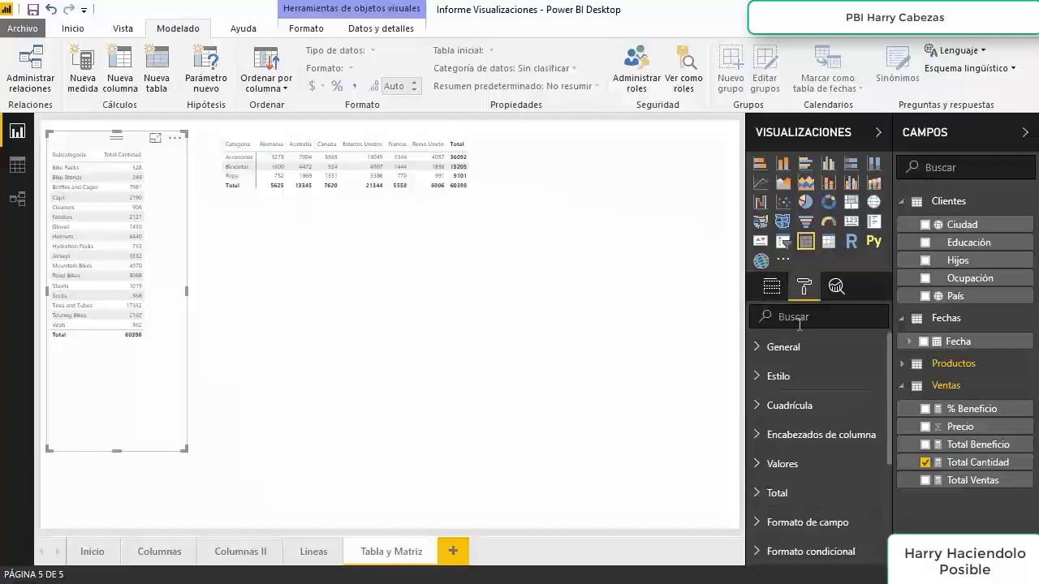
pyautogui.click(766, 406)
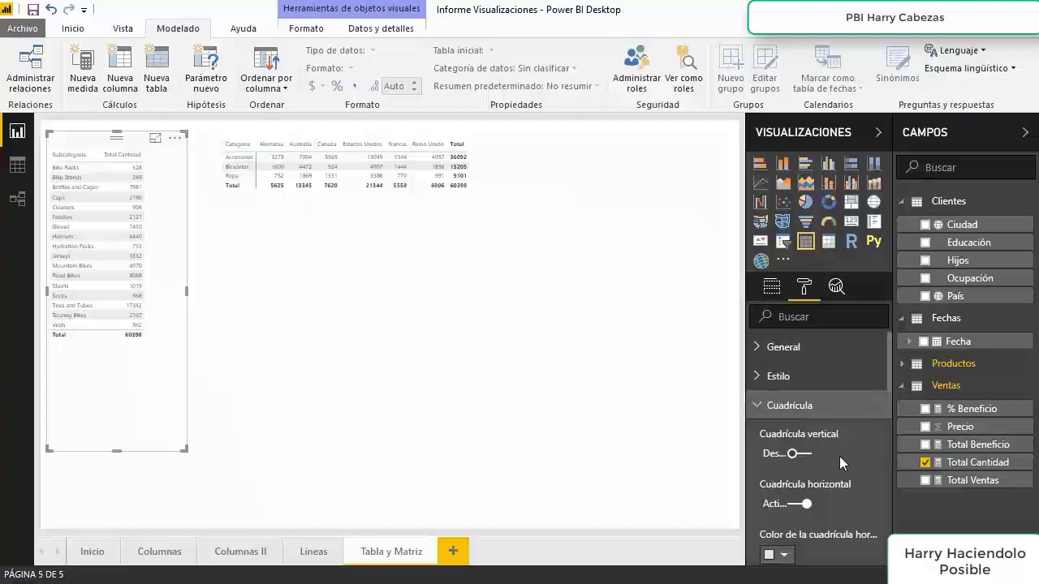
pyautogui.scroll(-5, 839, 456)
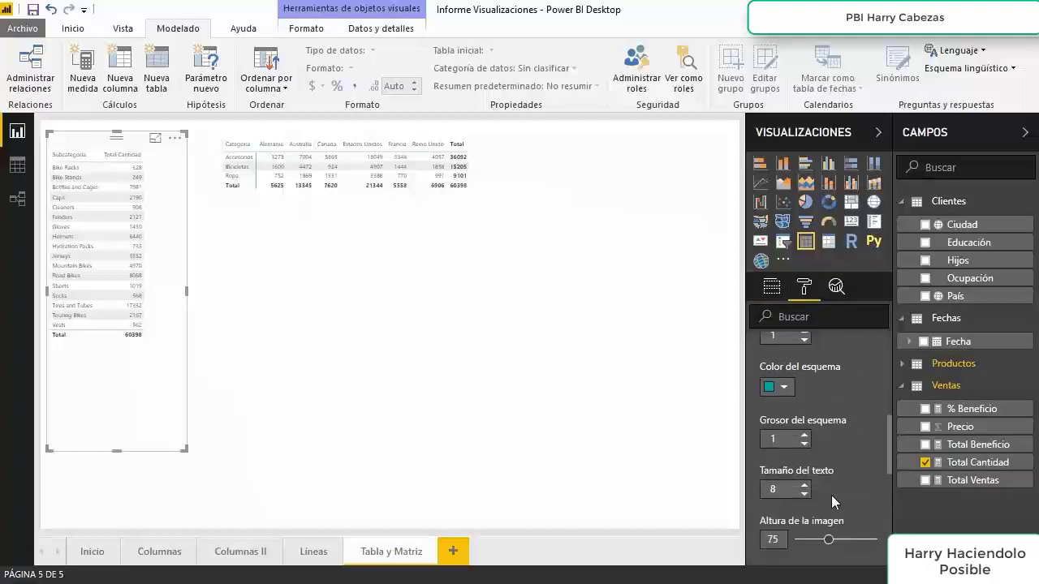
pyautogui.click(805, 483)
pyautogui.click(805, 483)
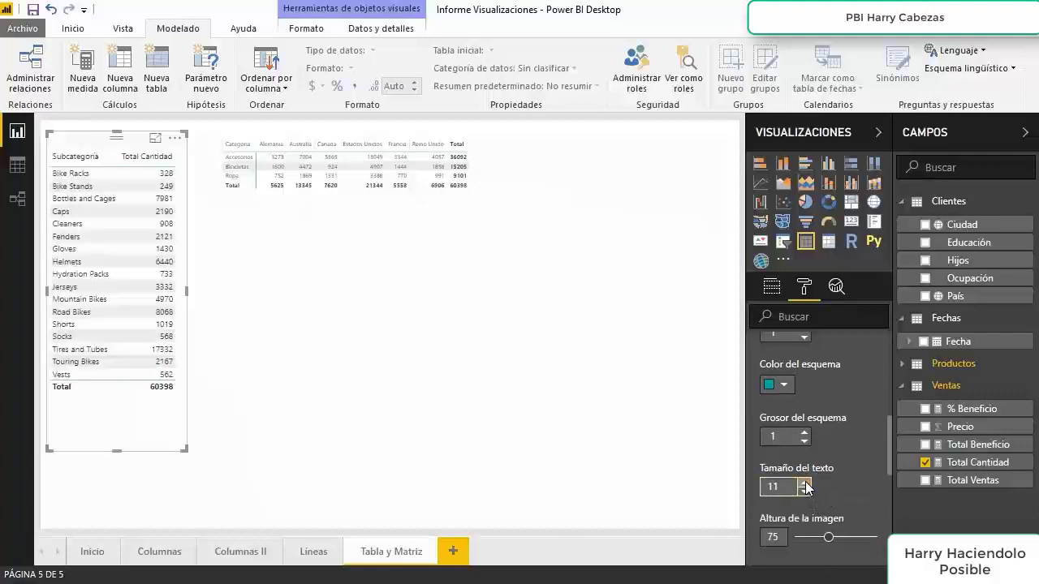
pyautogui.click(805, 482)
pyautogui.click(805, 482)
pyautogui.click(805, 482)
pyautogui.click(805, 483)
pyautogui.click(805, 483)
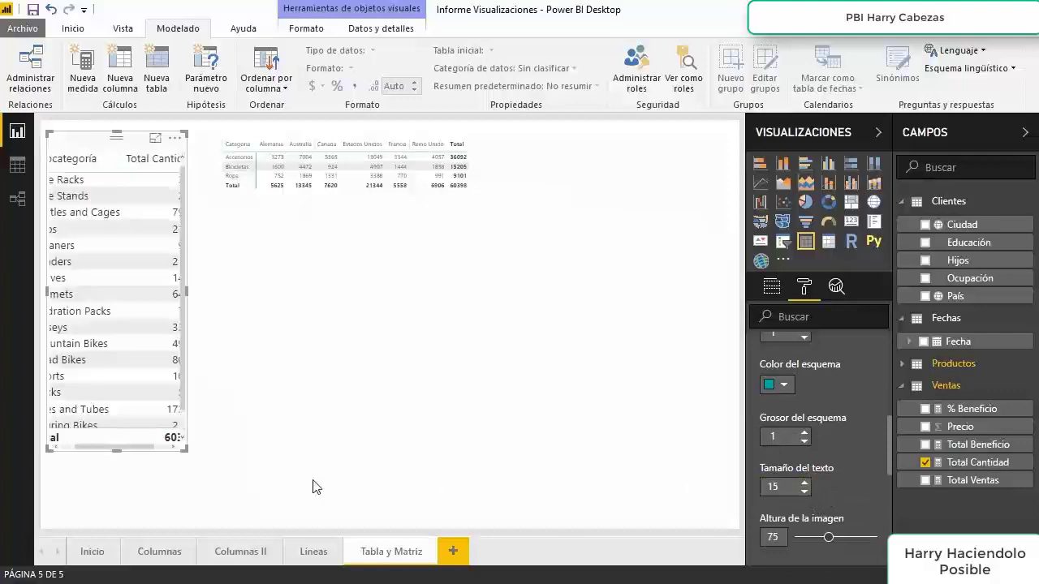
# Step: Enlarge the Subcategoría table in height and width to fit its content, and move the matrix clear of it
pyautogui.moveTo(113, 451); pyautogui.dragTo(113, 496)
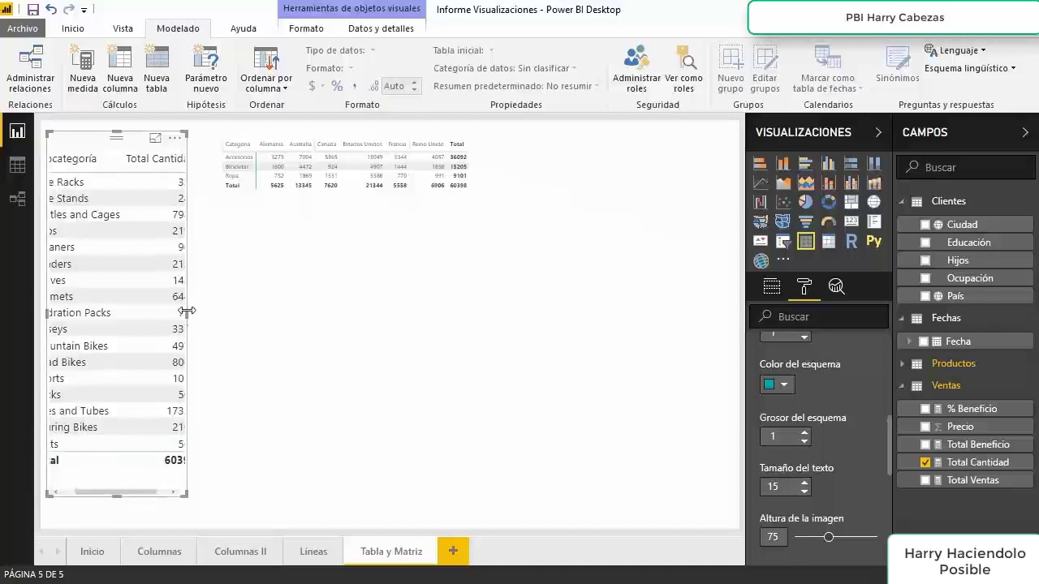
pyautogui.moveTo(187, 311); pyautogui.dragTo(267, 315)
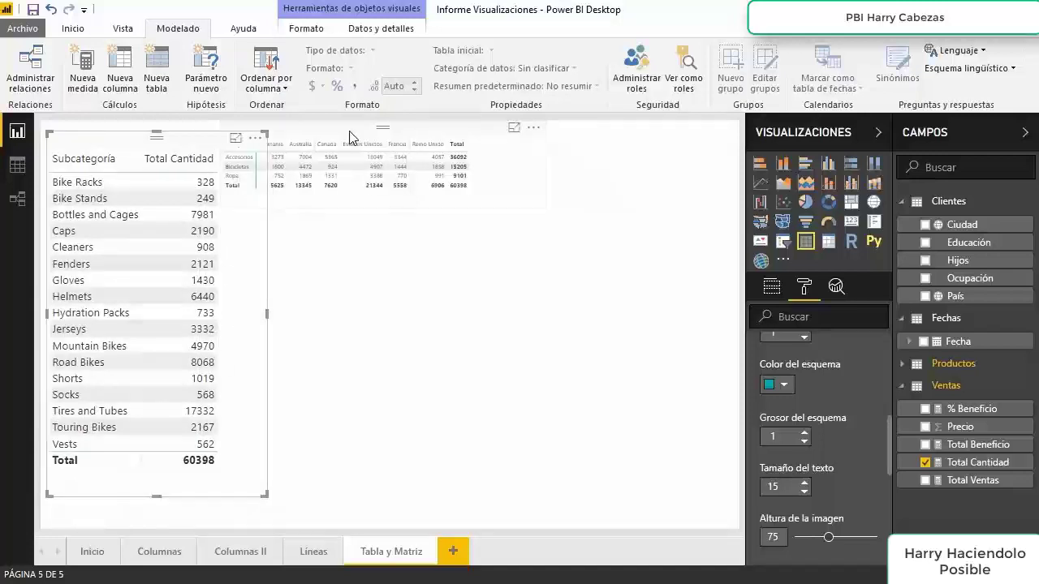
pyautogui.moveTo(350, 138); pyautogui.dragTo(467, 136)
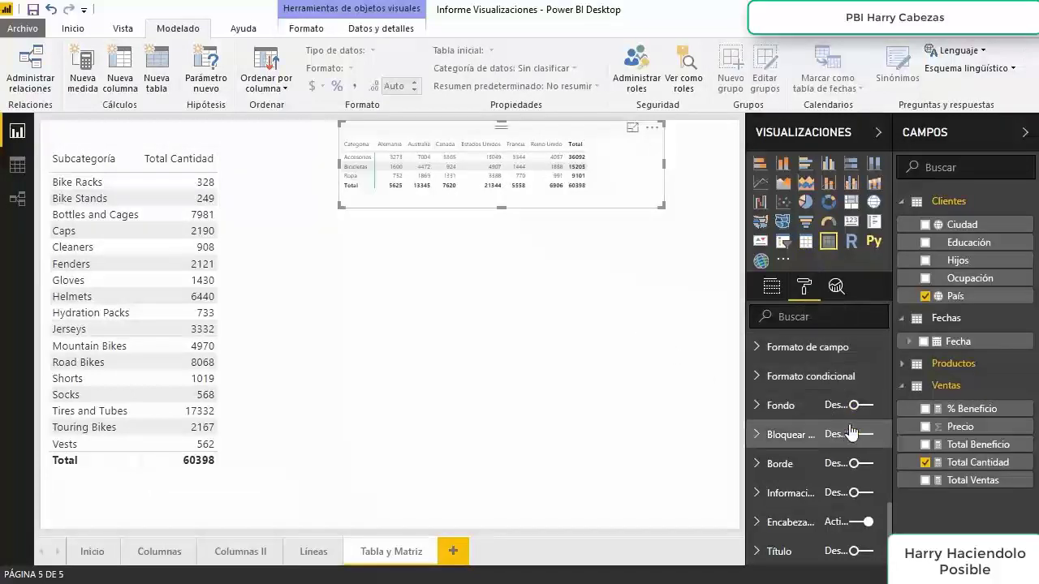
# Step: Set the grid text size of the Categoría by País matrix to 14
pyautogui.scroll(5, 816, 406)
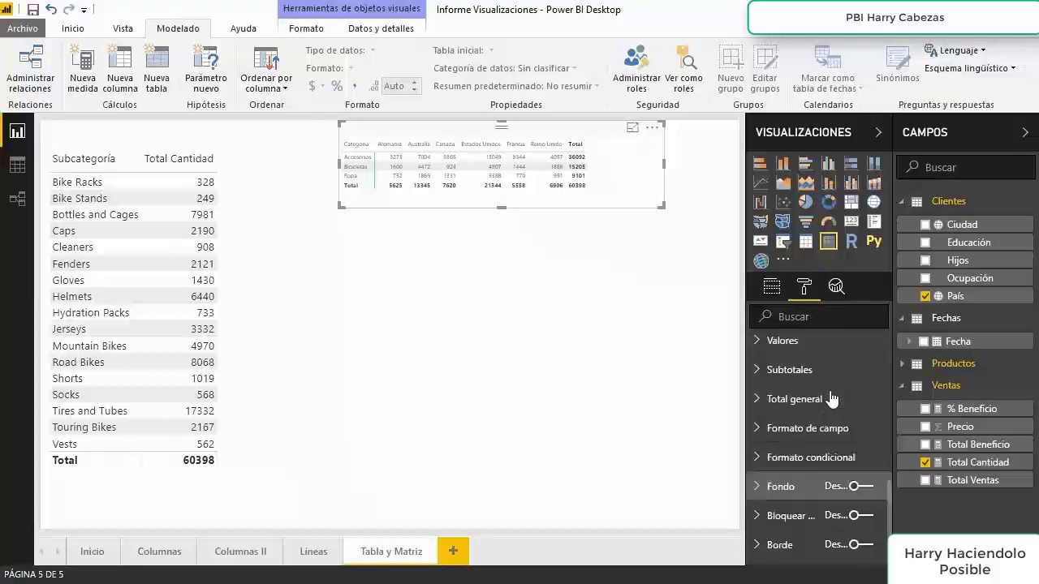
pyautogui.click(804, 400)
pyautogui.click(804, 400)
pyautogui.click(804, 400)
pyautogui.click(804, 400)
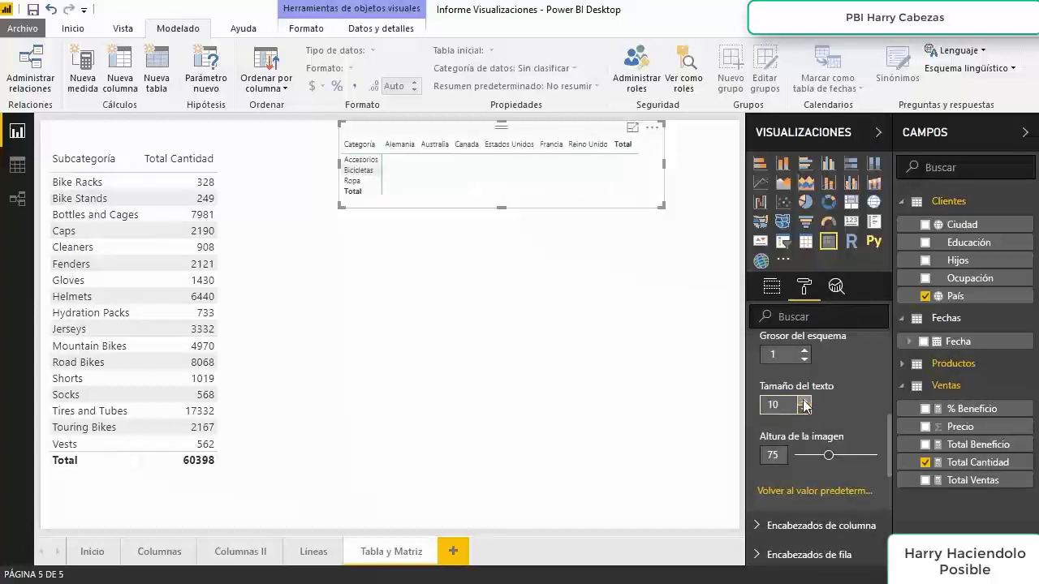
pyautogui.click(804, 401)
pyautogui.click(803, 400)
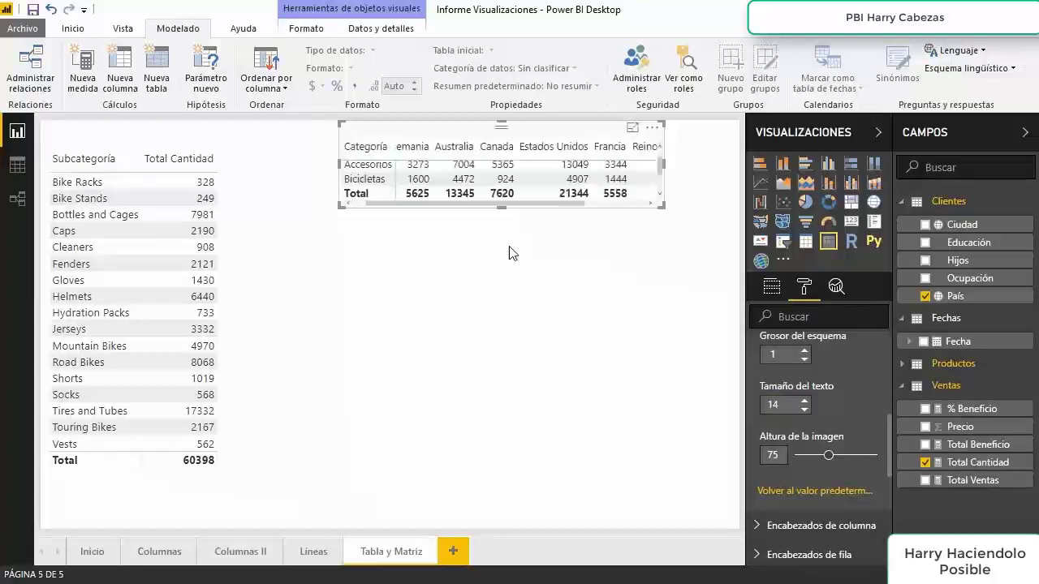
# Step: Make the matrix taller and wider to fit all its rows and country columns, and show its field assignments
pyautogui.moveTo(503, 205); pyautogui.dragTo(503, 252)
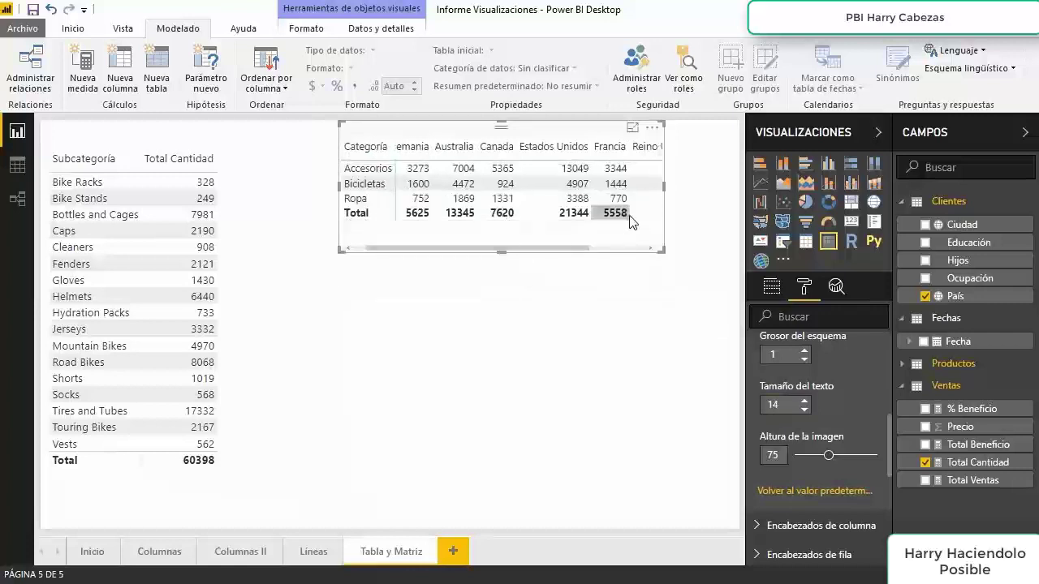
pyautogui.moveTo(664, 191); pyautogui.dragTo(733, 192)
pyautogui.click(736, 192)
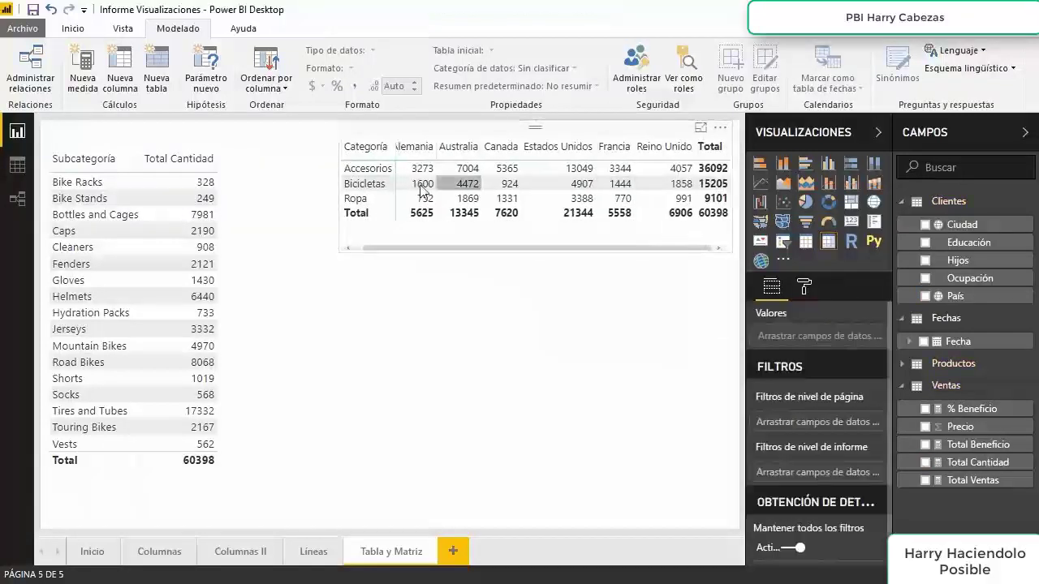
pyautogui.click(370, 134)
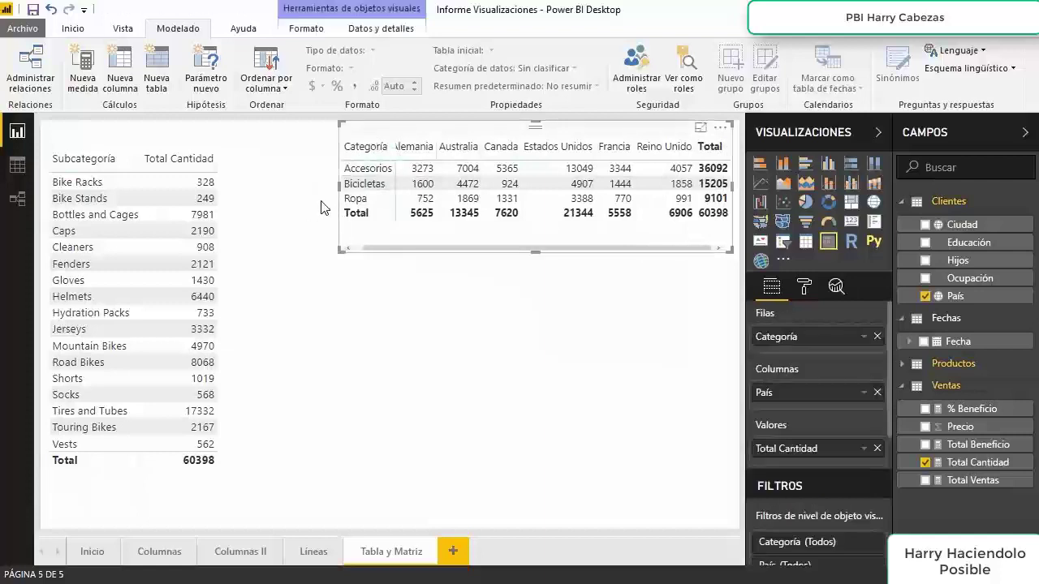
# Step: Widen the Categoría by País matrix so every country column fits, and compare its field assignments with those of the Subcategoría table
pyautogui.moveTo(342, 186); pyautogui.dragTo(278, 185)
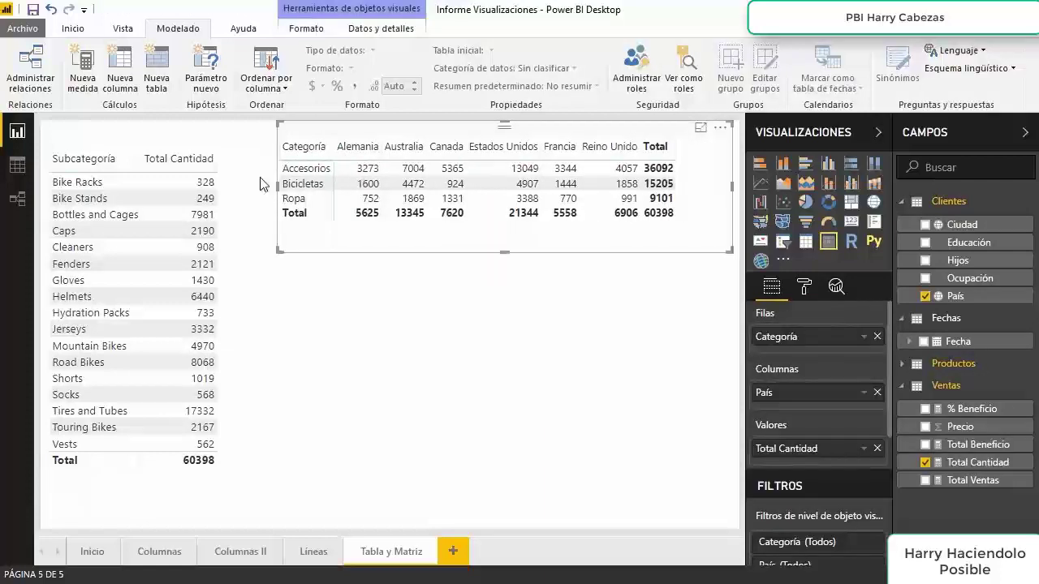
pyautogui.click(137, 139)
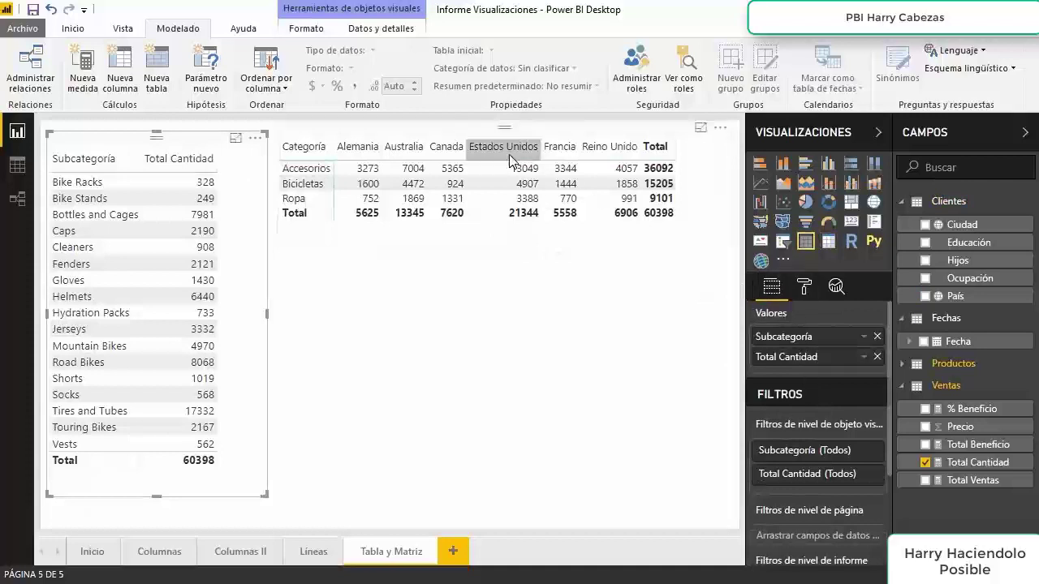
pyautogui.click(486, 149)
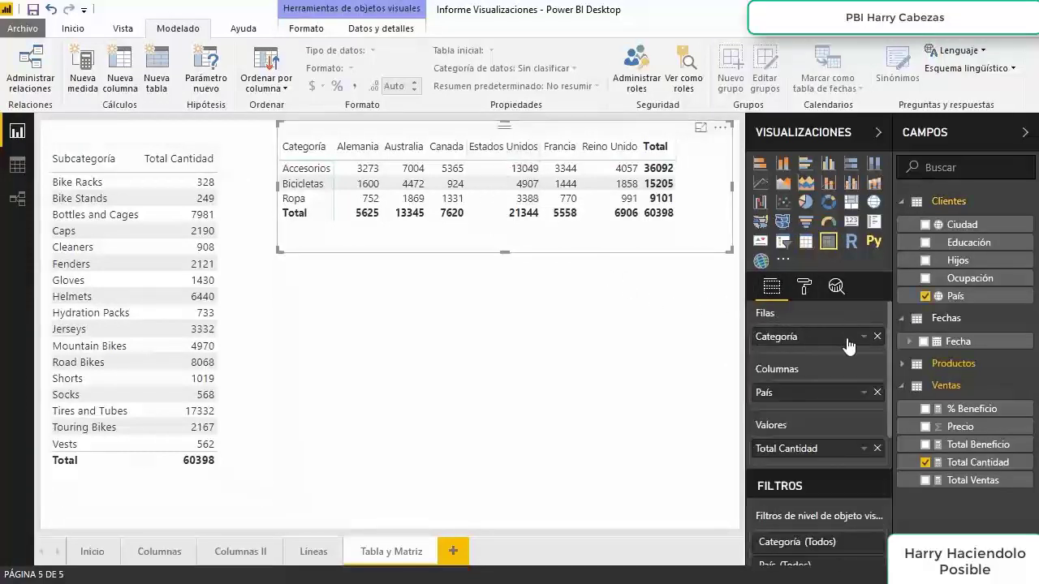
# Step: Compare the formatting and analytics options of the matrix with the analytics options of the line chart on the Líneas page
pyautogui.click(802, 286)
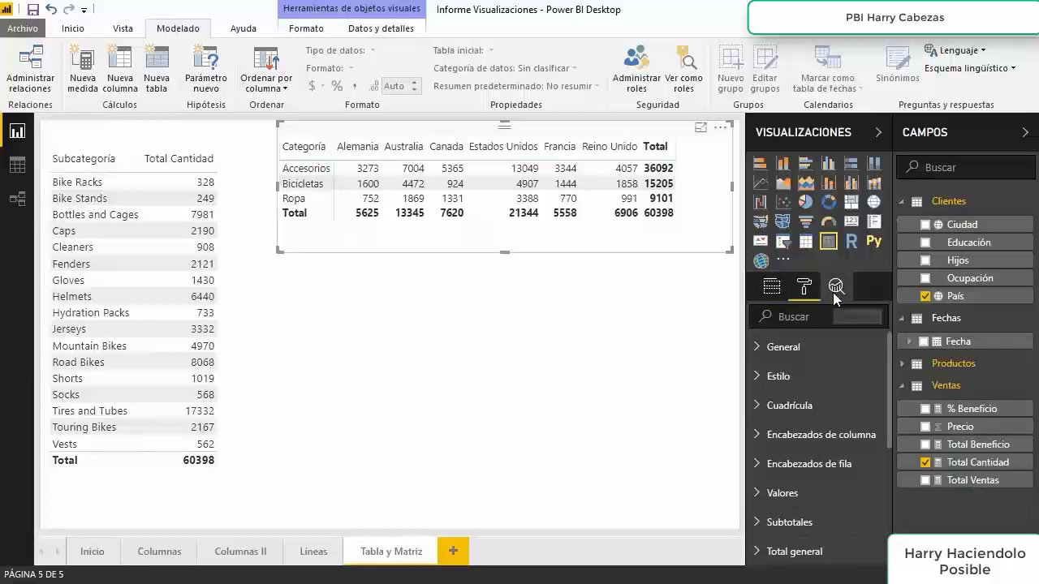
pyautogui.click(835, 294)
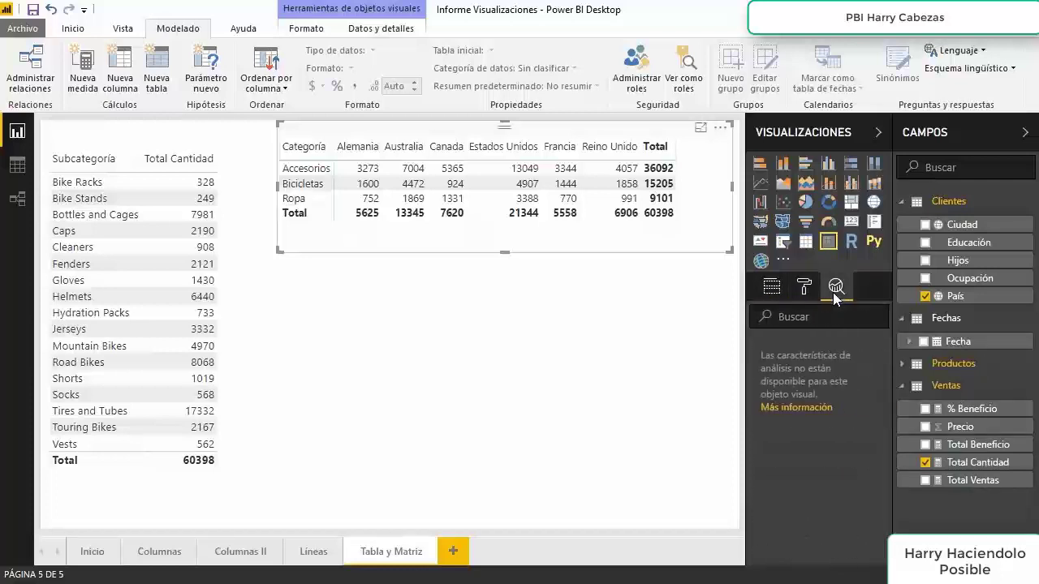
pyautogui.click(314, 552)
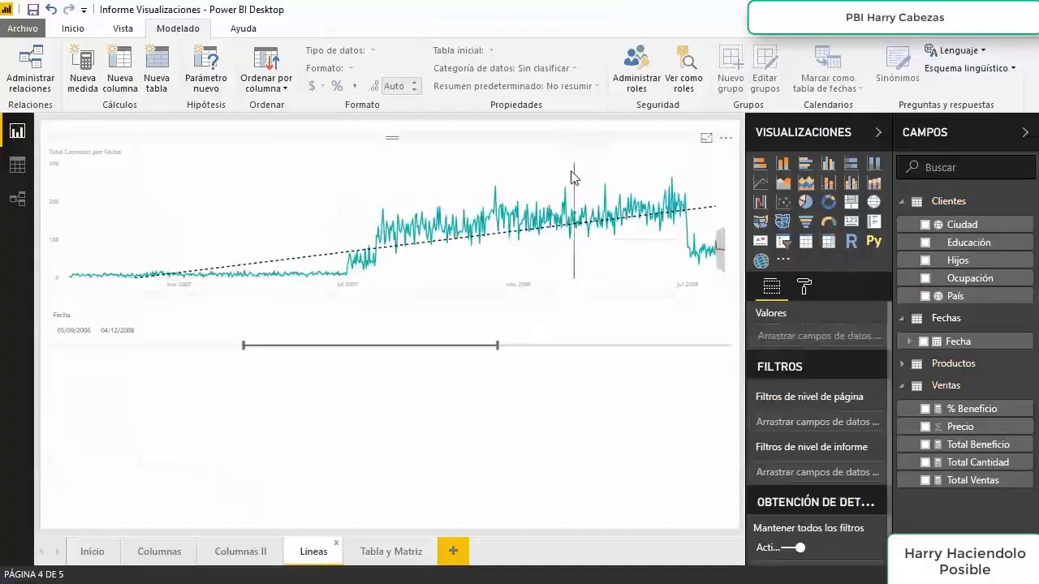
pyautogui.click(565, 144)
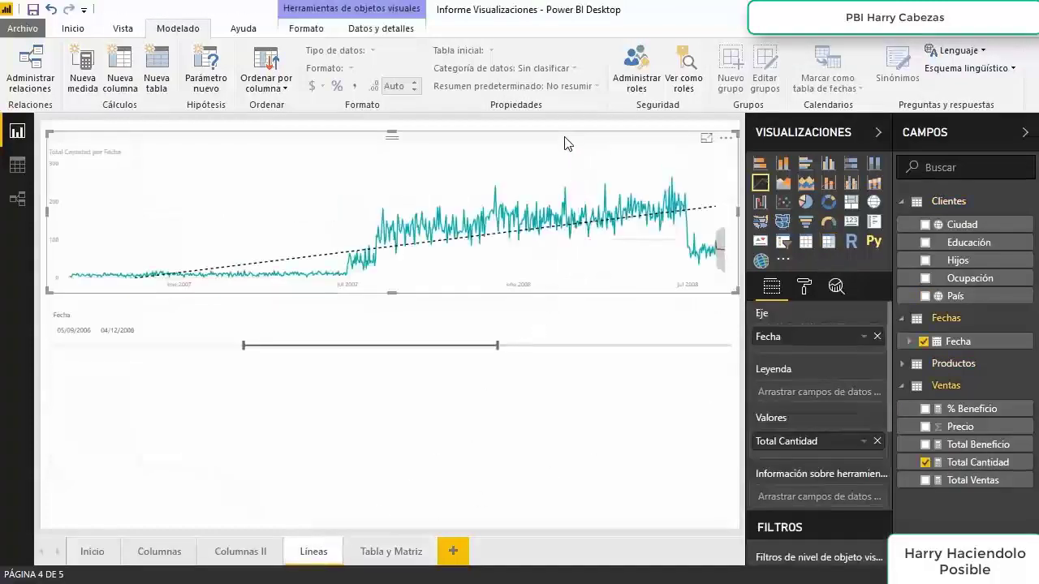
pyautogui.click(836, 285)
pyautogui.click(763, 347)
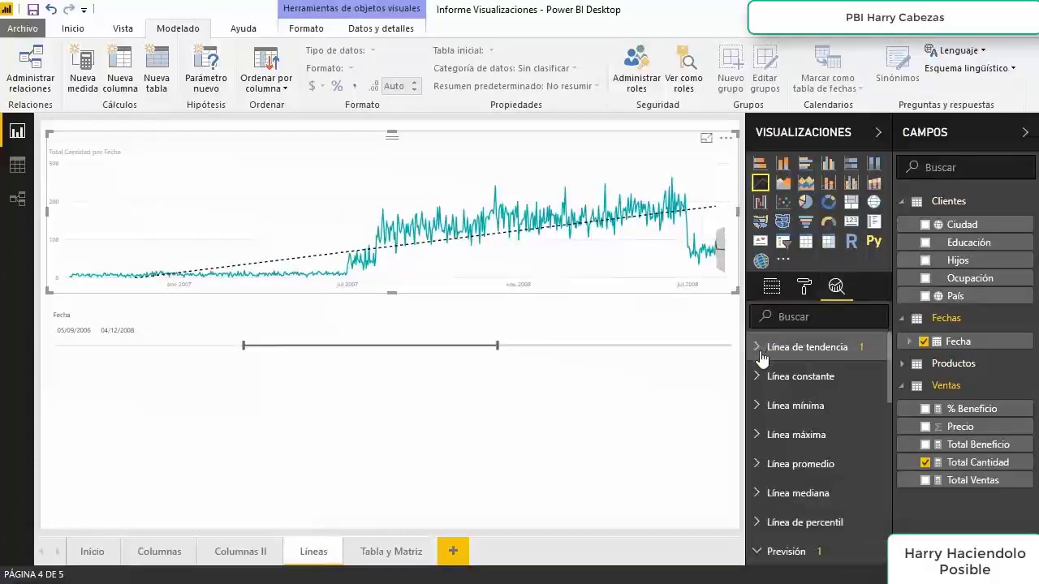
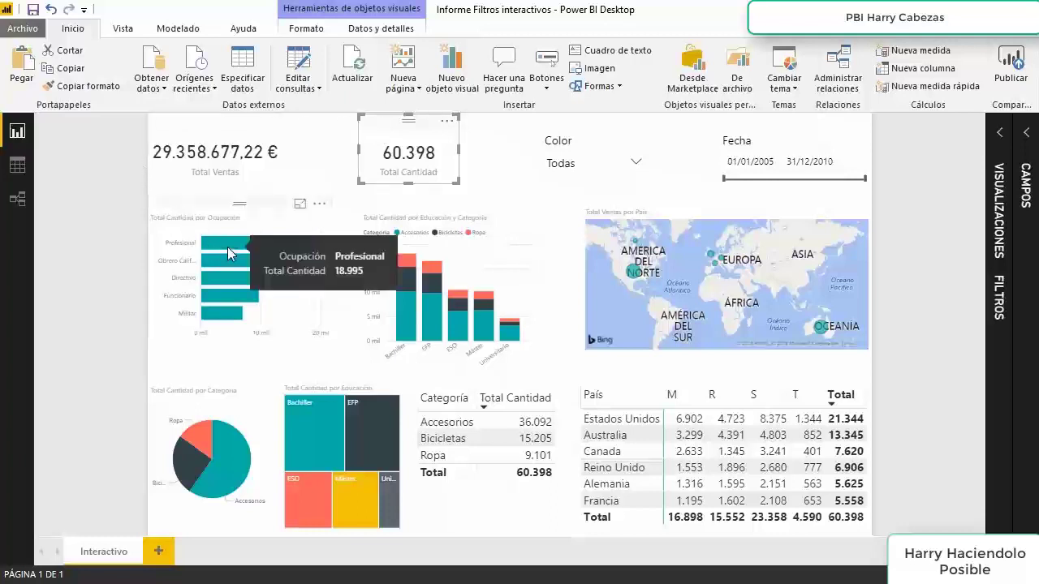
# Step: Cross-filter the report by Profesional, Bachiller's Bicicletas segment, the Accesorios slice and the Bachiller treemap tile in turn, and clear the last selection
pyautogui.click(229, 254)
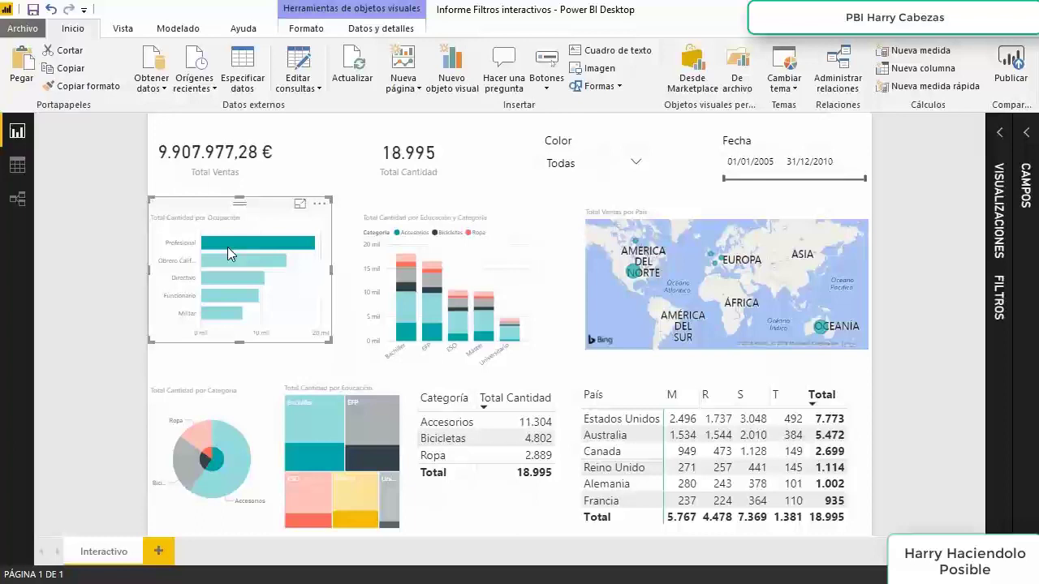
pyautogui.click(406, 280)
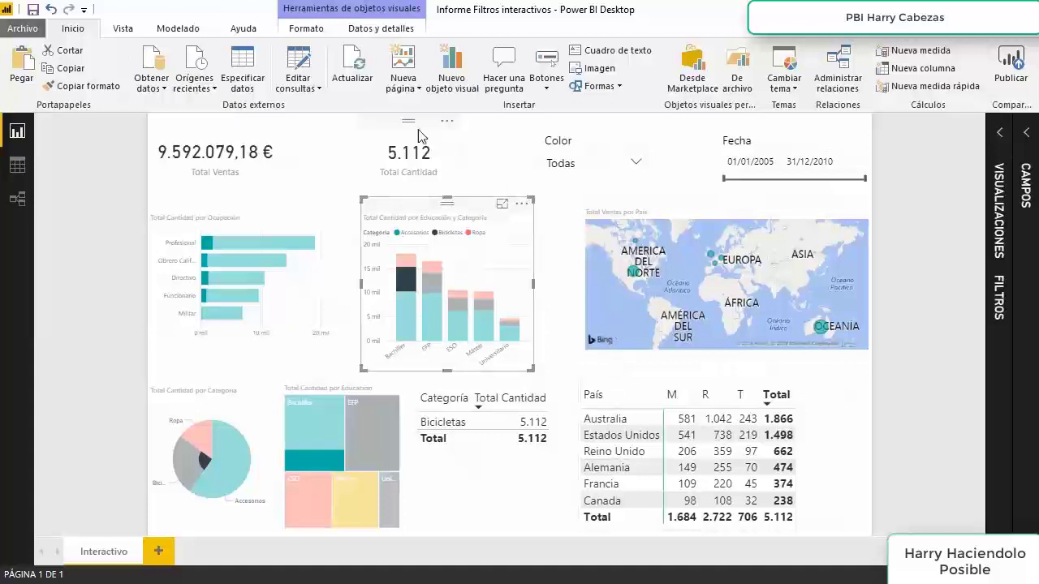
pyautogui.click(233, 441)
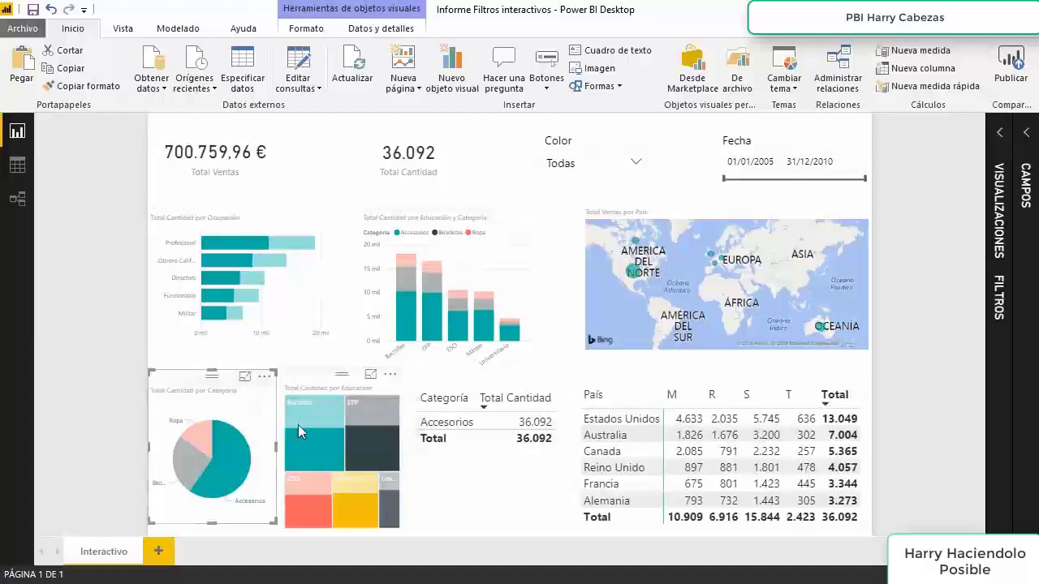
pyautogui.click(319, 417)
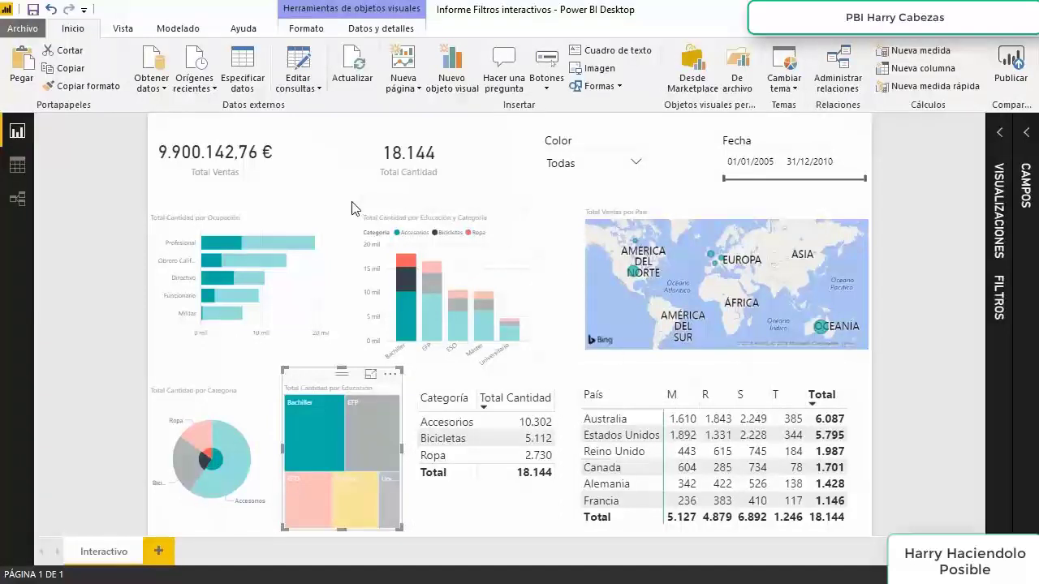
pyautogui.click(303, 428)
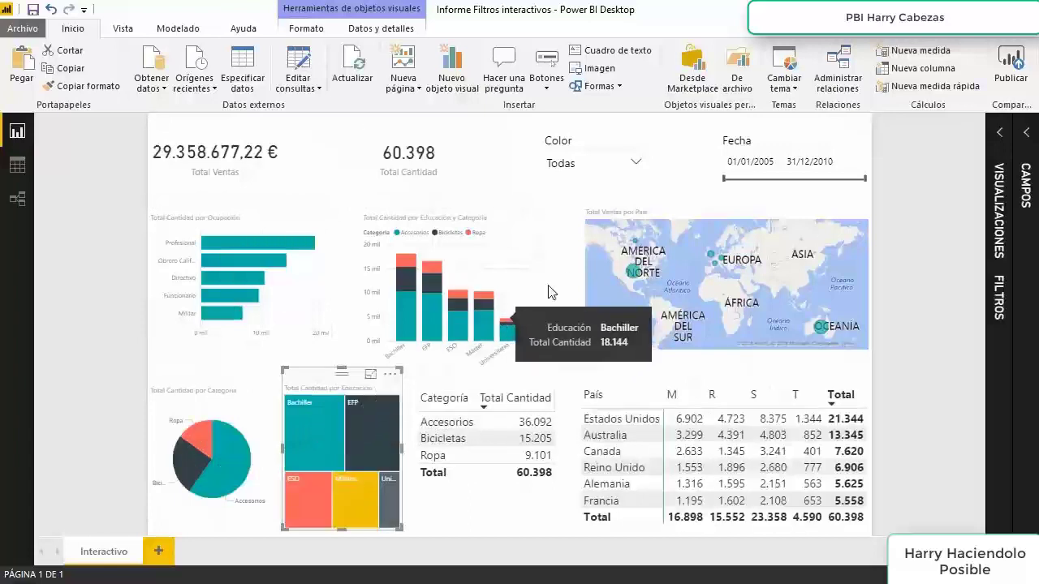
# Step: Cross-filter the report by Estados Unidos on the map, clear it, and select the Estados Unidos row in the País matrix
pyautogui.click(633, 276)
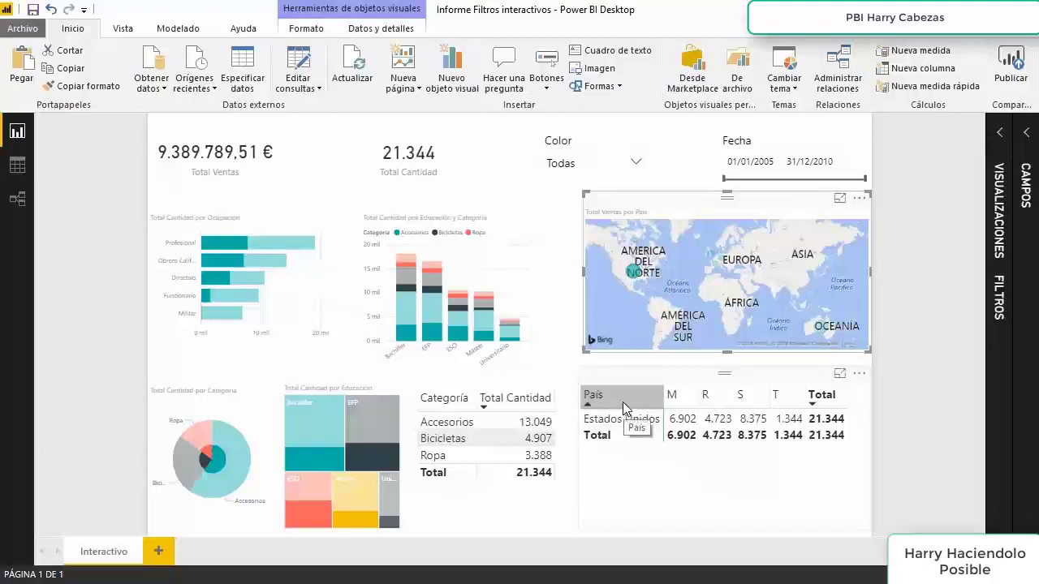
pyautogui.click(635, 274)
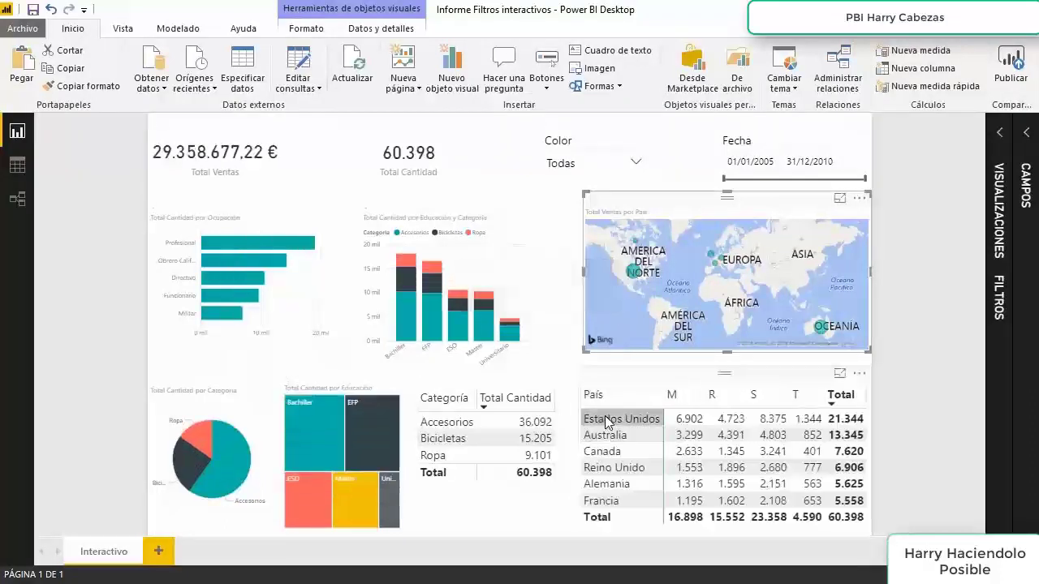
pyautogui.click(605, 420)
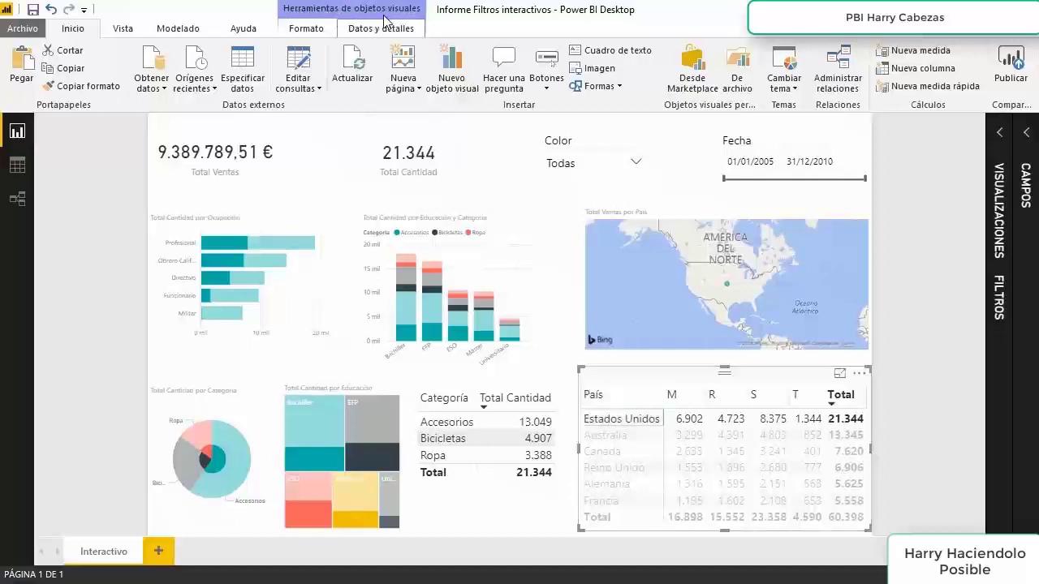
# Step: Turn on interaction editing and show the interaction options for the Total Ventas card and the Ocupación bar chart
pyautogui.click(307, 31)
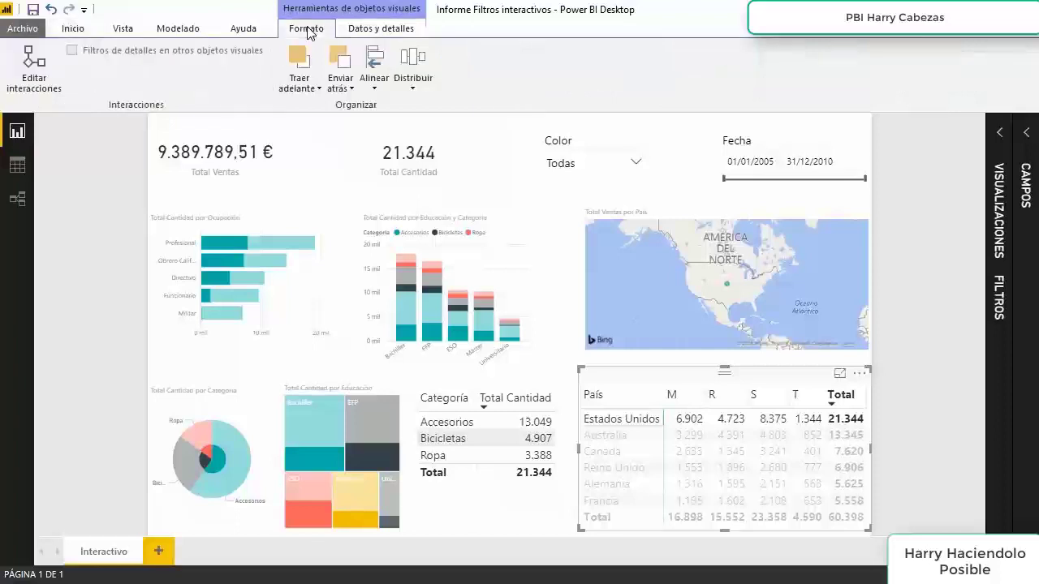
pyautogui.click(34, 73)
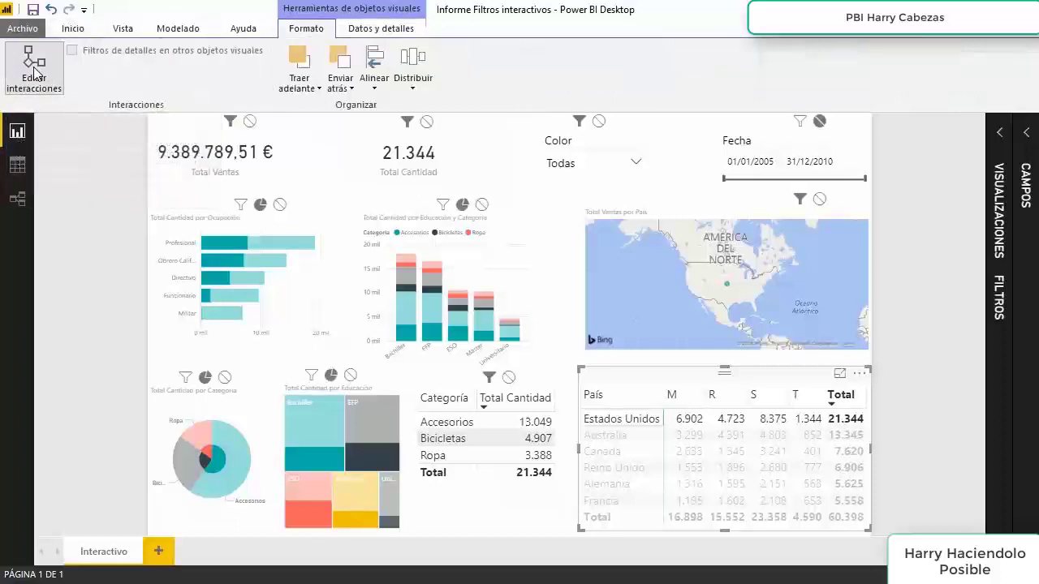
pyautogui.click(160, 131)
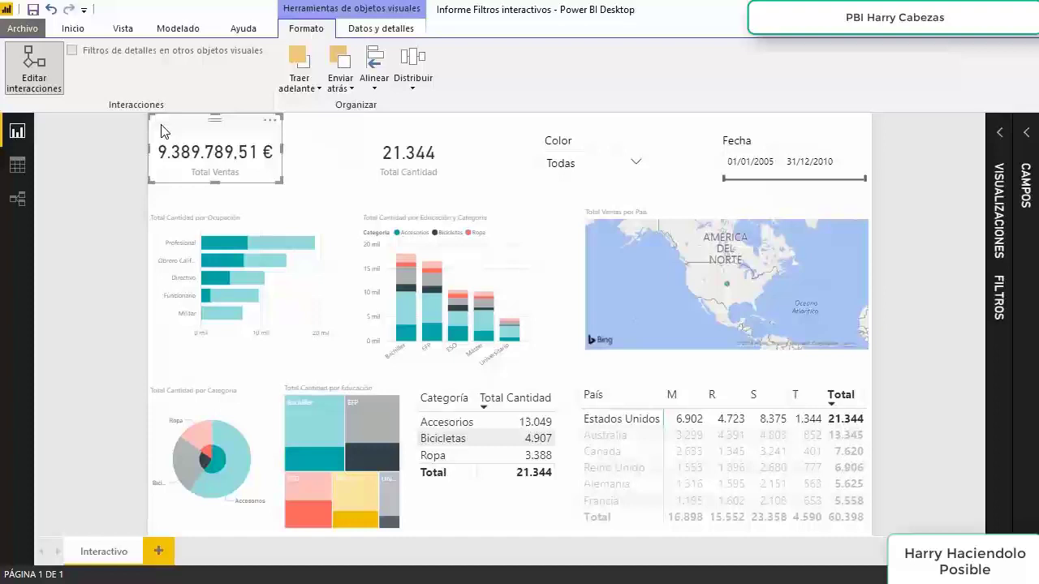
pyautogui.click(186, 209)
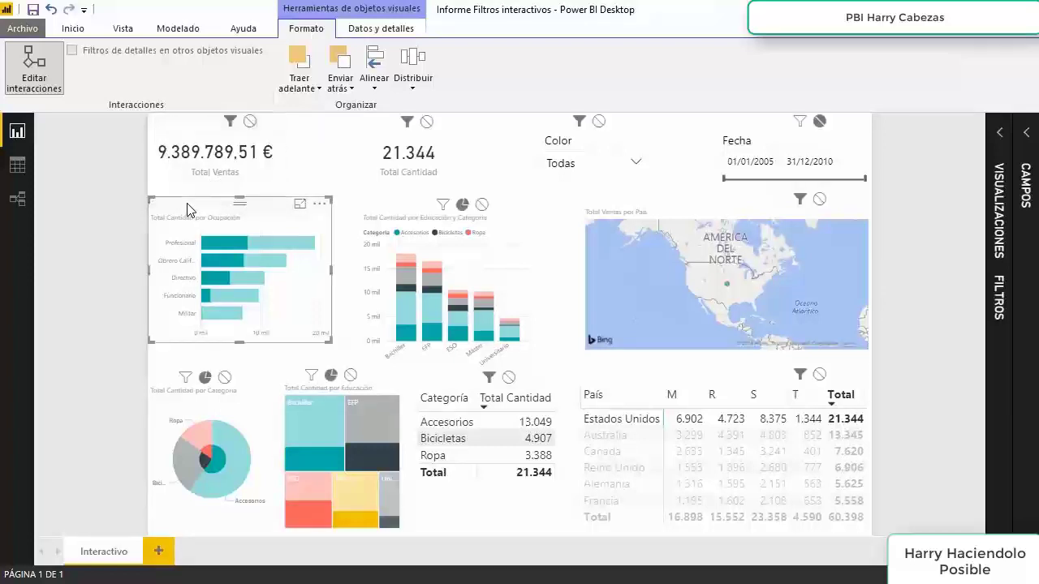
# Step: Cross-filter by Profesional and examine the interaction options offered for the Categoría table, the Color slicer and the Fecha slicer
pyautogui.click(209, 241)
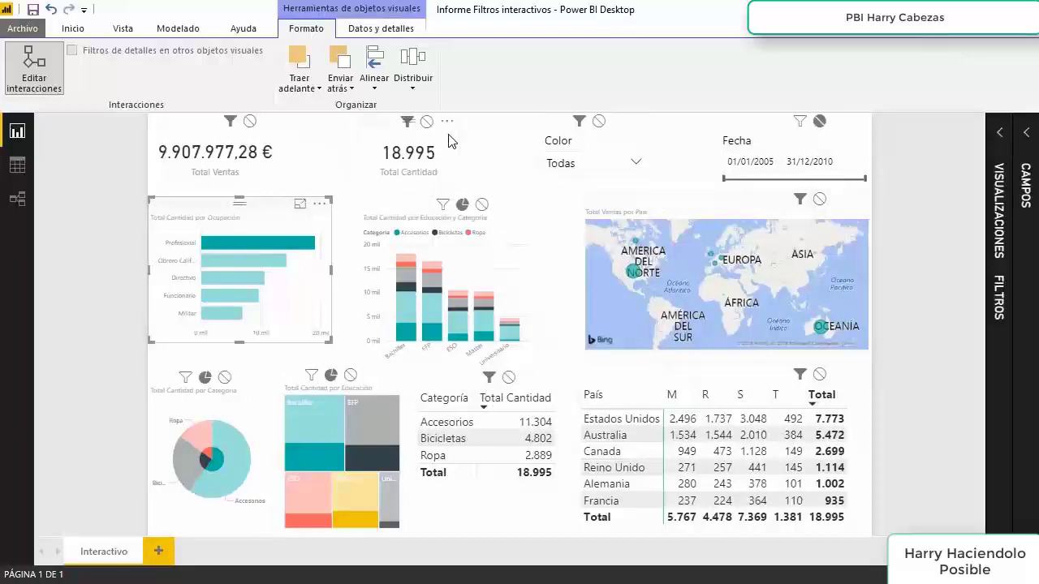
pyautogui.click(444, 383)
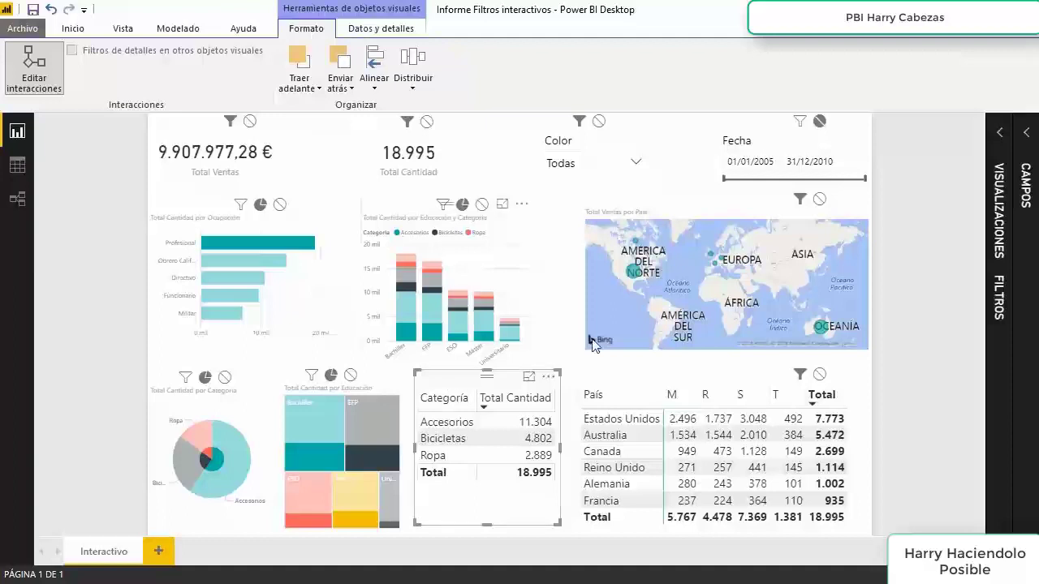
pyautogui.click(637, 138)
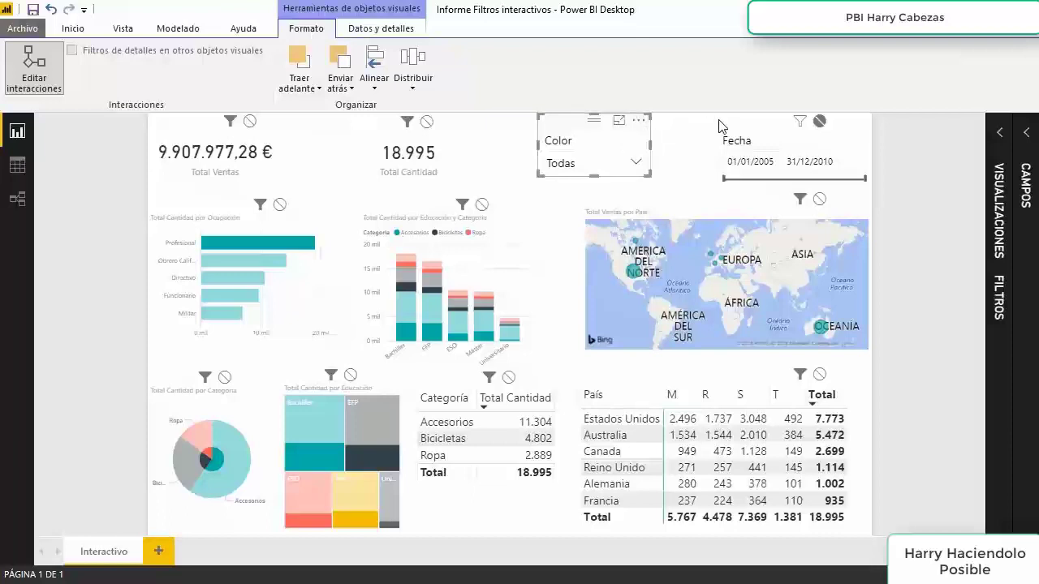
pyautogui.click(740, 128)
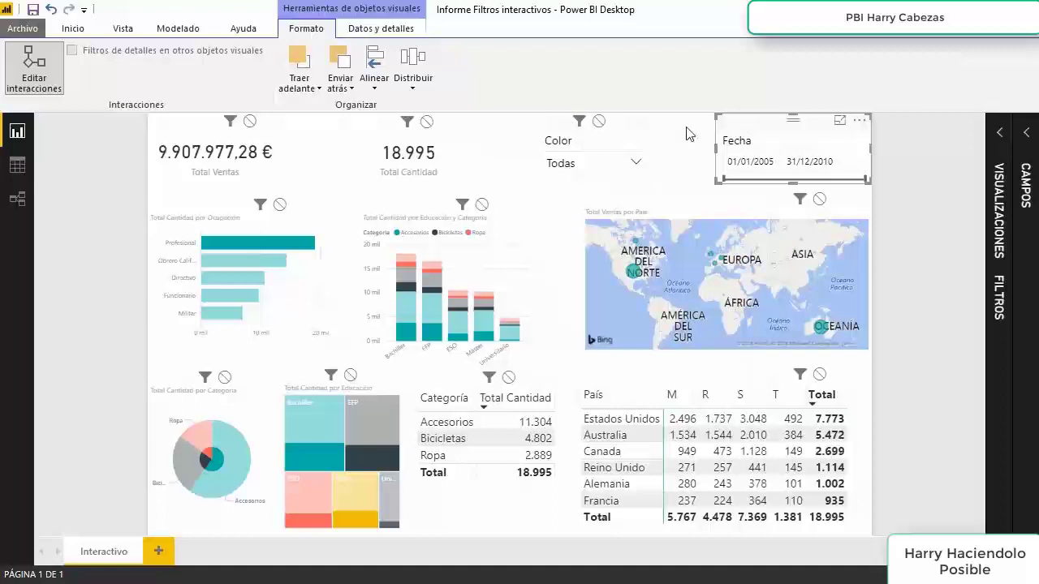
# Step: Clear the Profesional selection and make the Ocupación chart filter the Educación y Categoría column chart but not affect the Educación treemap
pyautogui.click(205, 210)
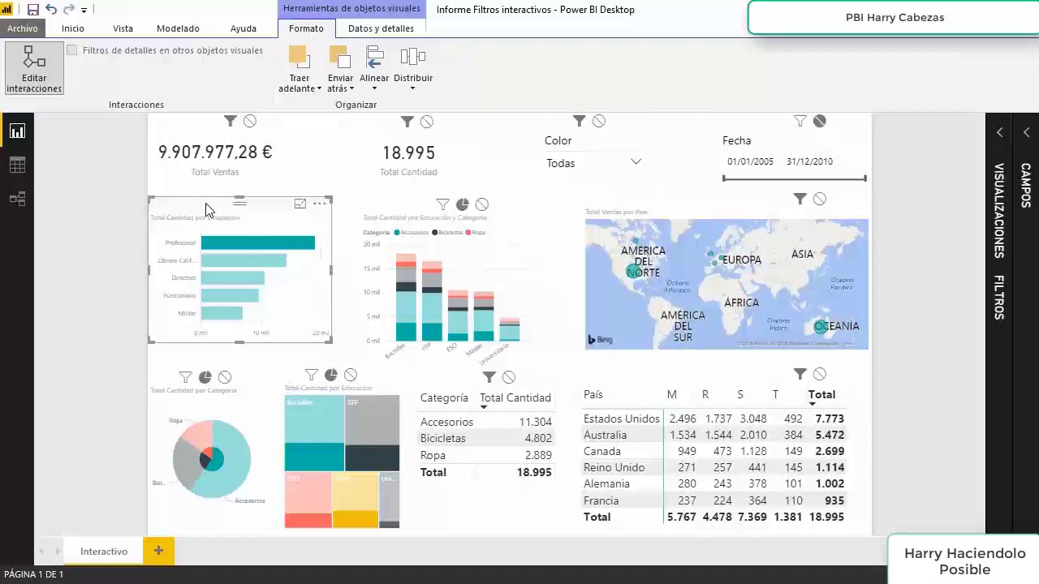
pyautogui.click(226, 241)
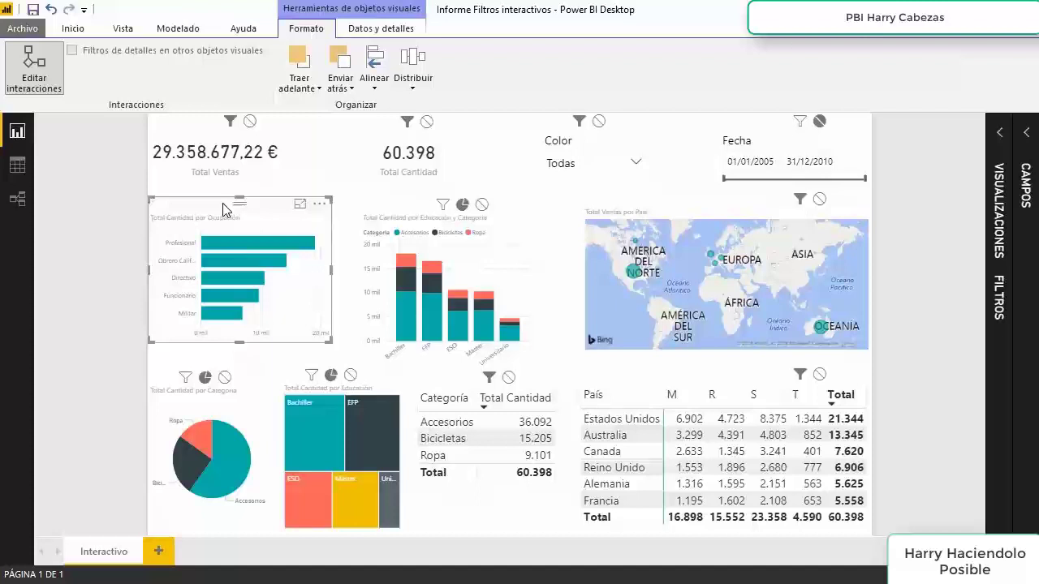
pyautogui.click(443, 205)
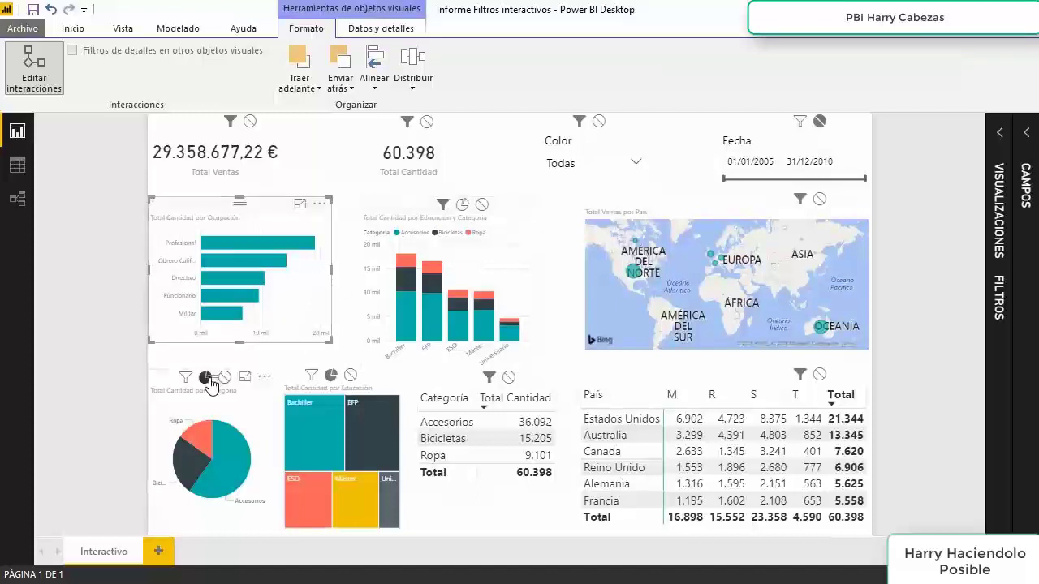
pyautogui.click(351, 376)
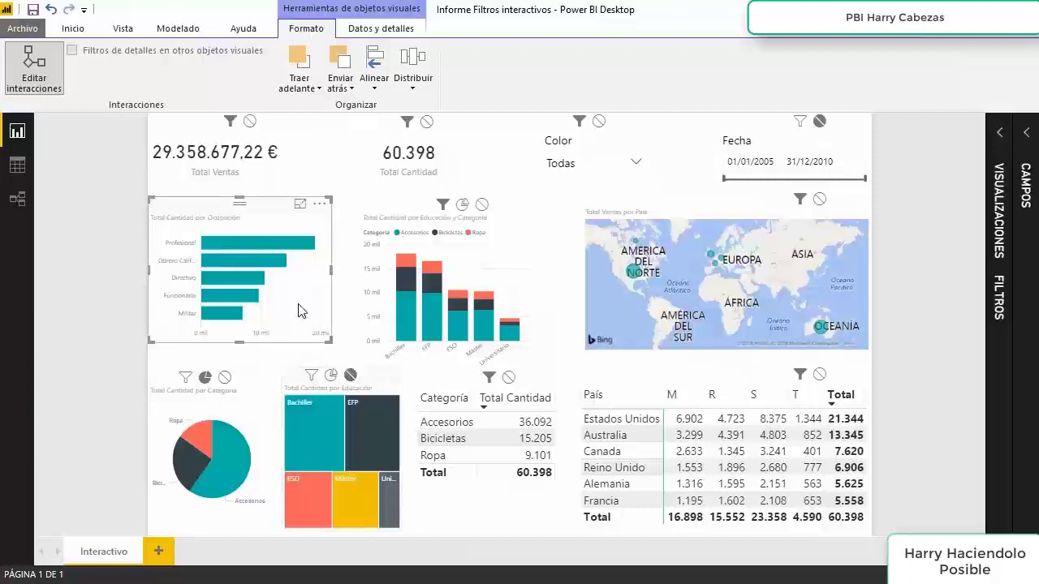
# Step: Test the edited interactions by selecting the Ocupación bars one after another, from Profesional down to Militar
pyautogui.click(248, 242)
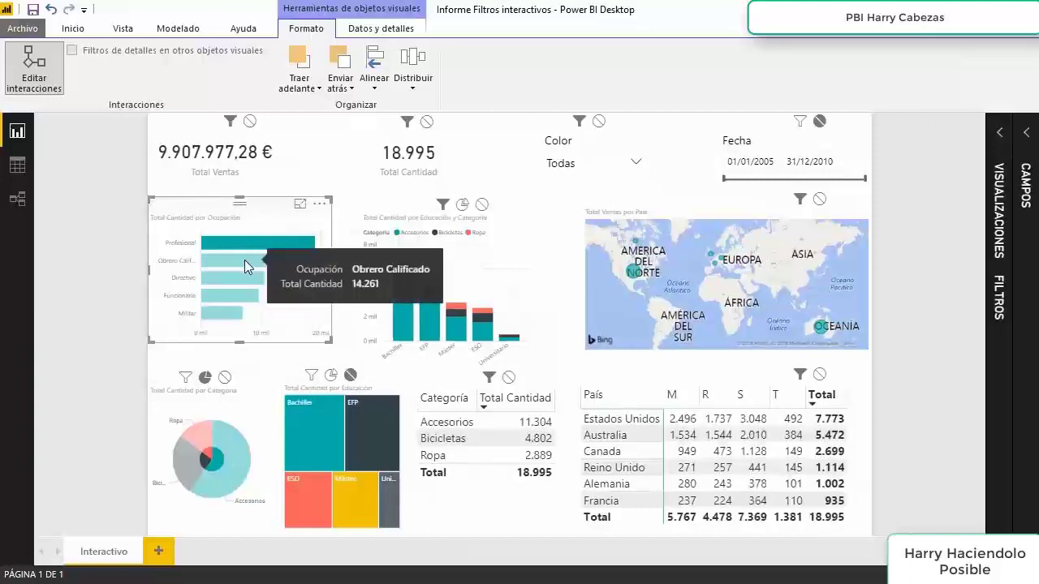
pyautogui.click(244, 260)
pyautogui.click(241, 277)
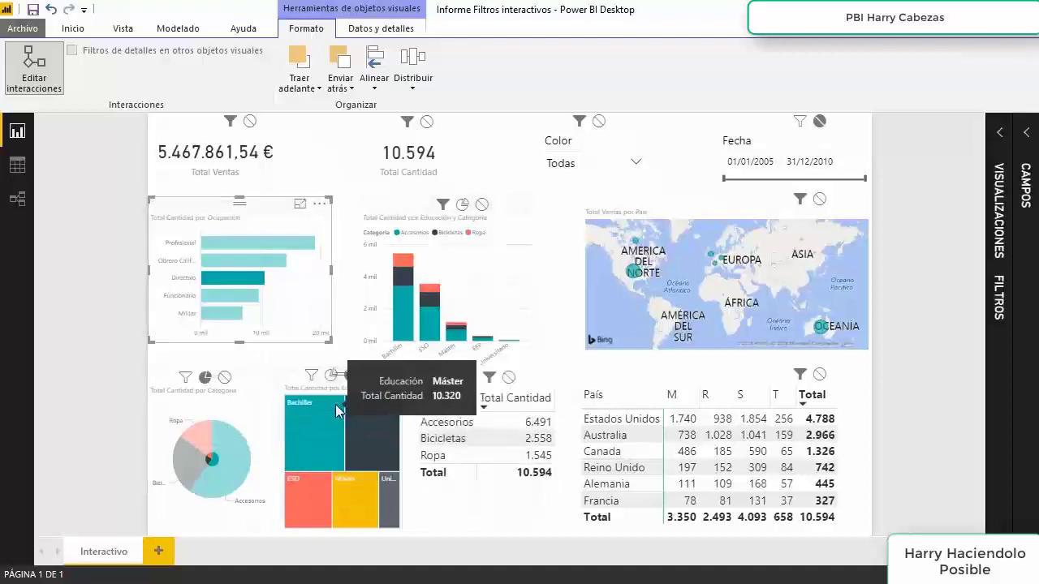
pyautogui.click(227, 241)
pyautogui.click(230, 259)
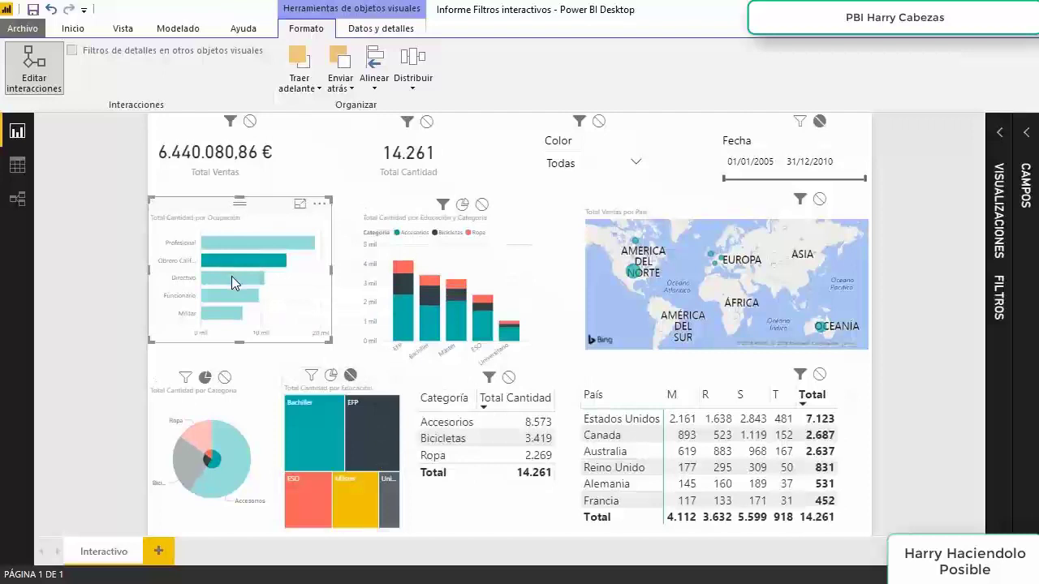
pyautogui.click(231, 278)
pyautogui.click(226, 296)
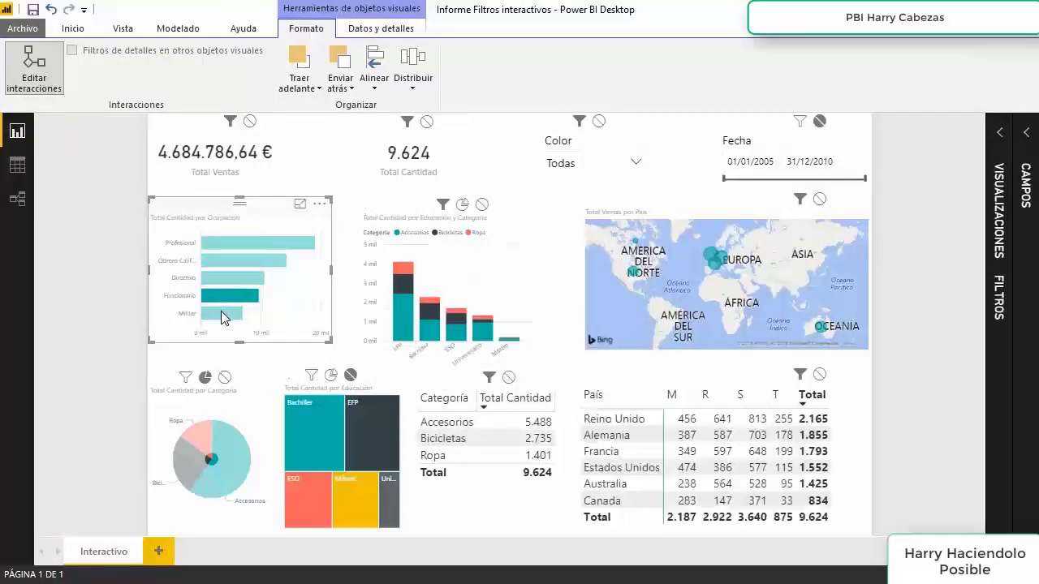
pyautogui.click(224, 315)
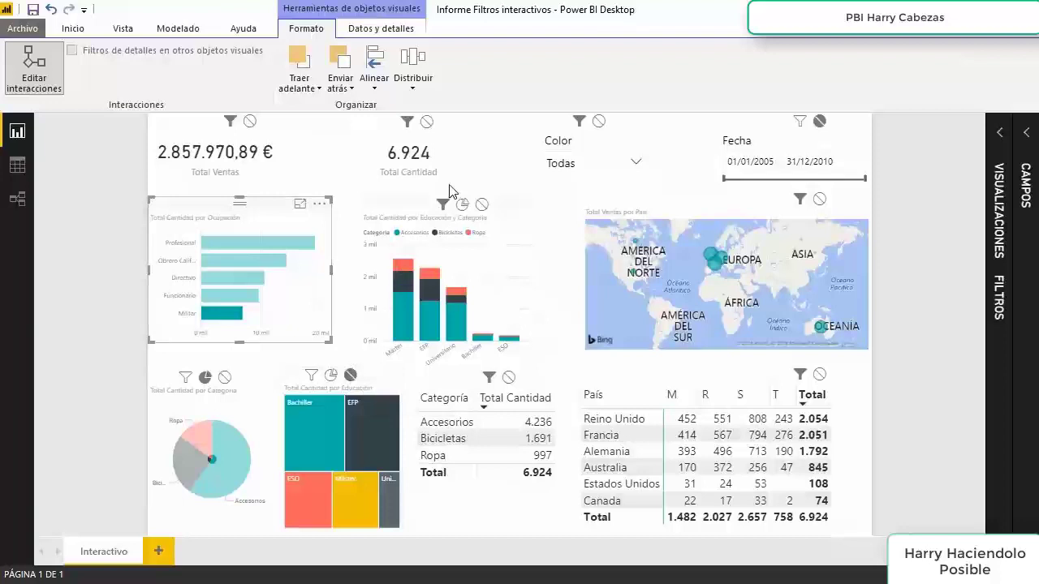
# Step: Set the Ocupación chart's interaction with the Educación y Categoría column chart to highlighting
pyautogui.click(462, 205)
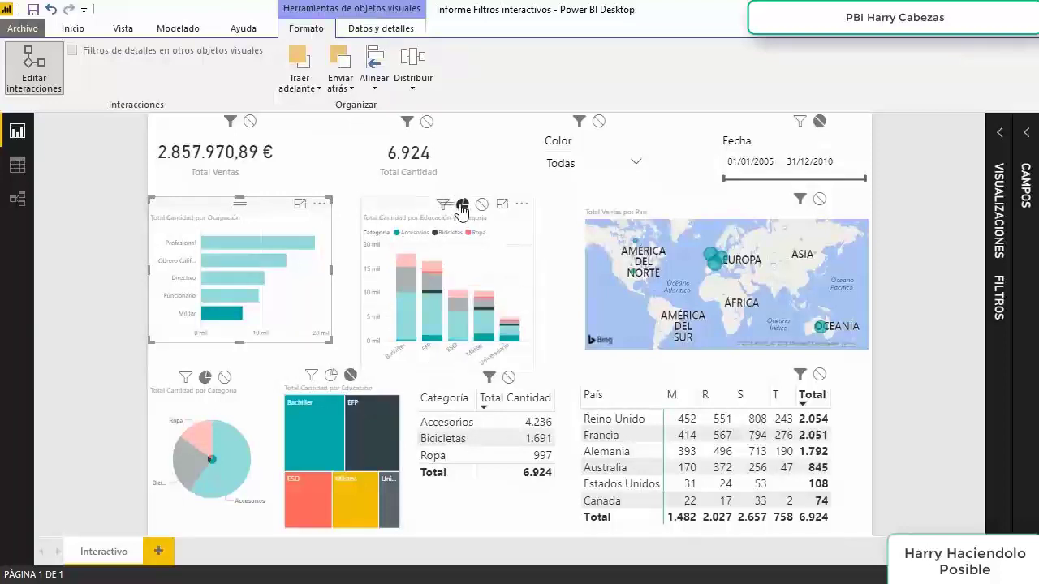
# Step: Set the Ocupación chart's interaction with the Educación treemap to highlighting and finish editing the interactions
pyautogui.click(331, 376)
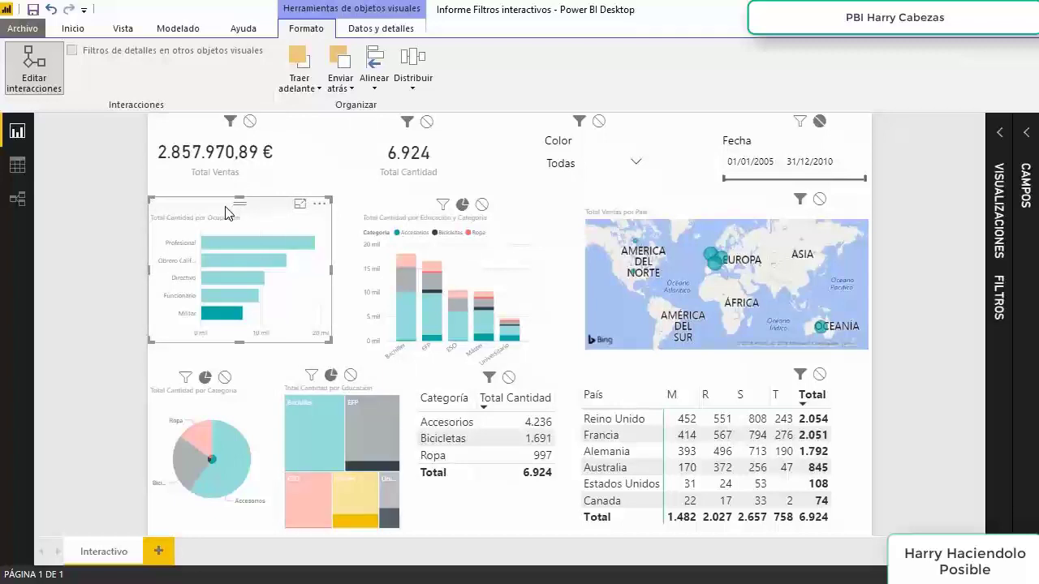
pyautogui.click(33, 83)
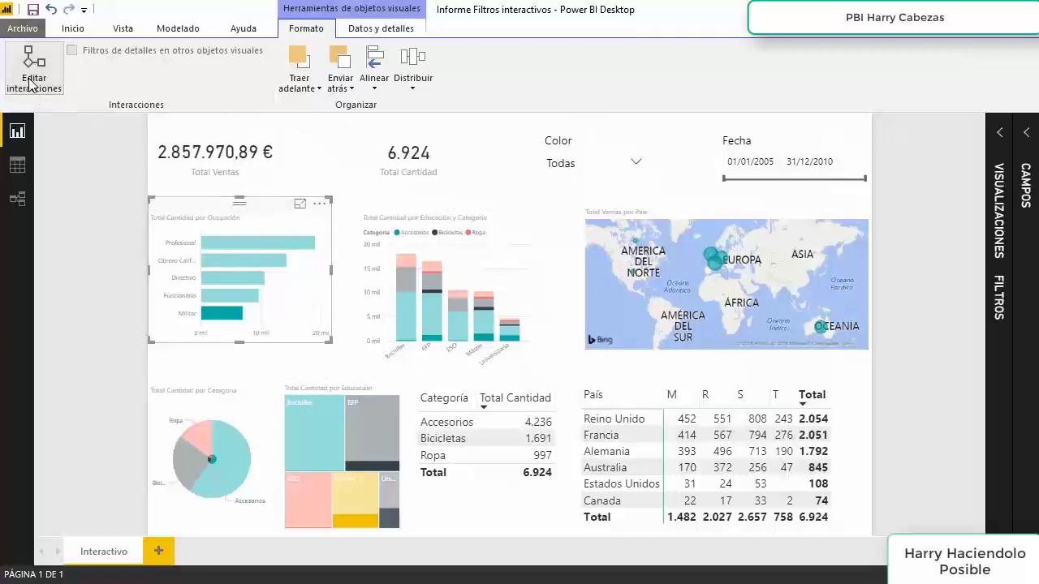
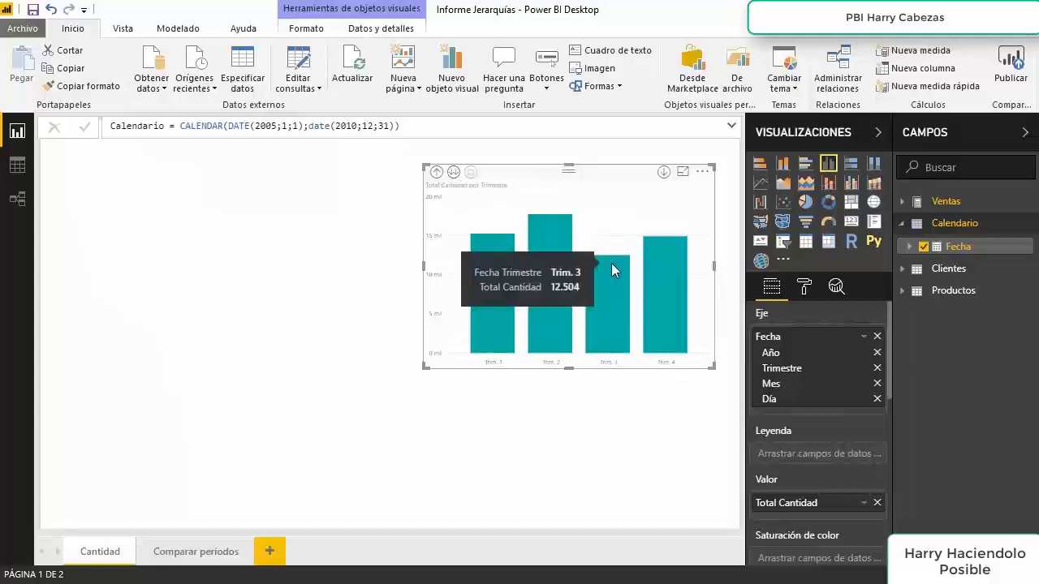
# Step: Drill the Total Cantidad column chart up to Año, expand it to Año and Trimestre, and return it to the Año level
pyautogui.click(437, 173)
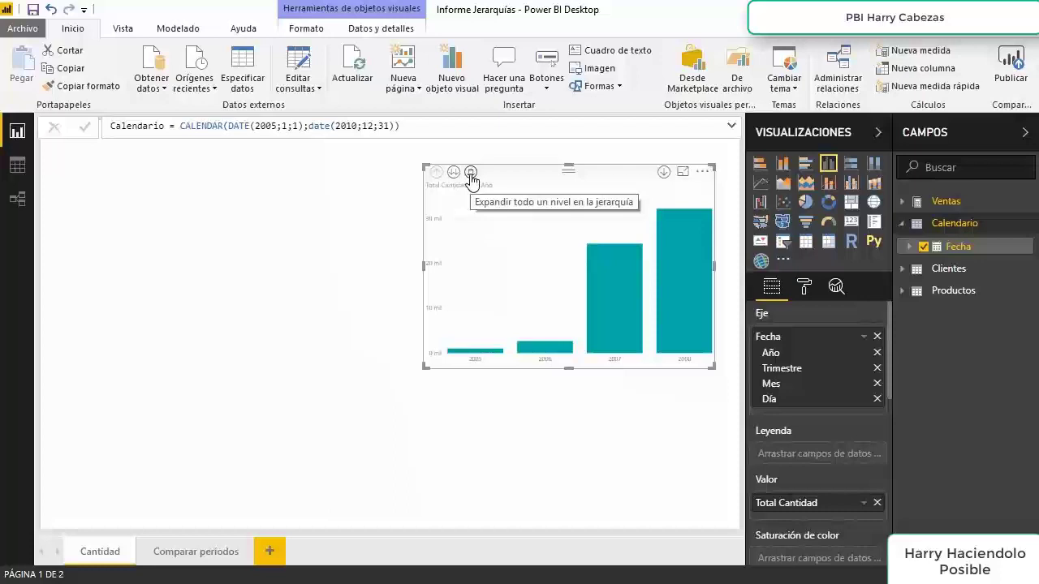
pyautogui.click(470, 173)
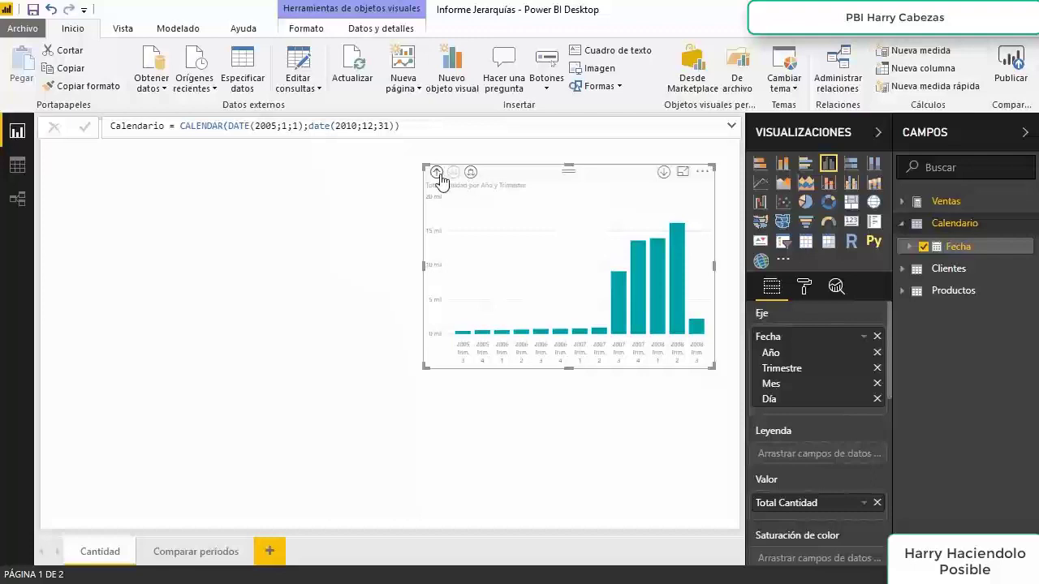
pyautogui.click(438, 173)
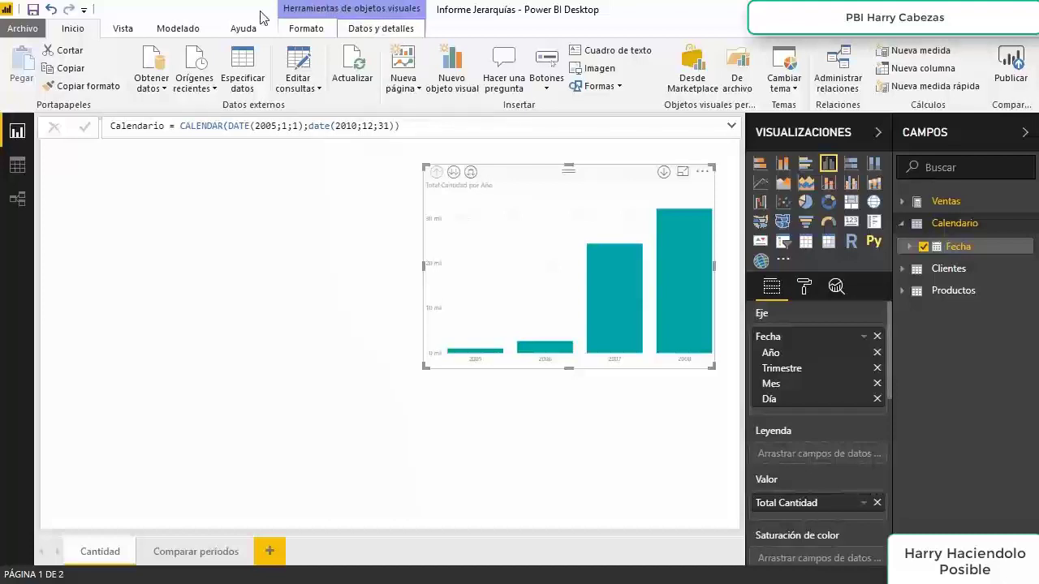
pyautogui.click(383, 33)
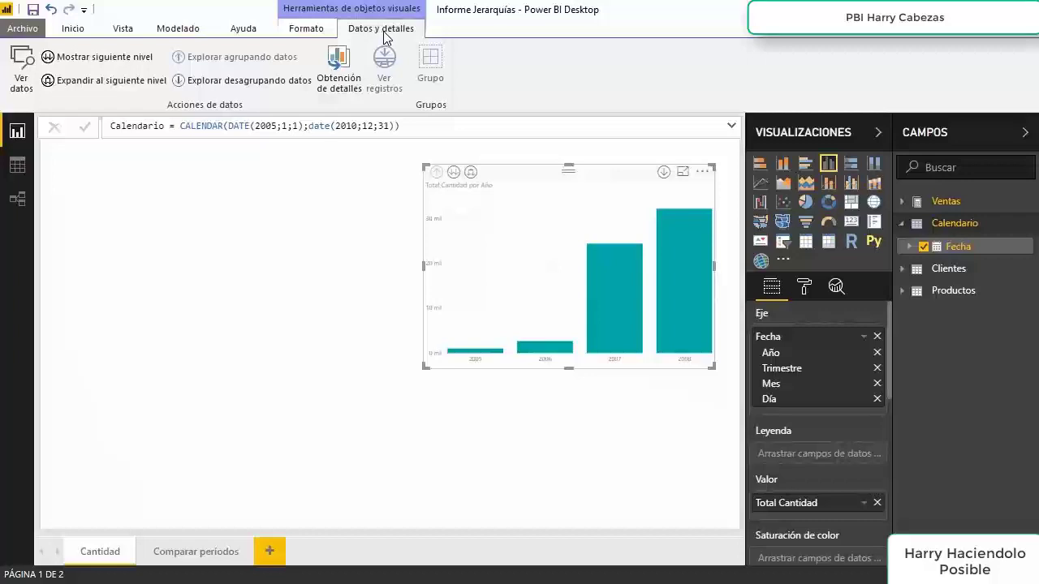
# Step: On the Comparar períodos page, switch the line chart's axis from the date hierarchy to the plain Fecha field
pyautogui.click(208, 560)
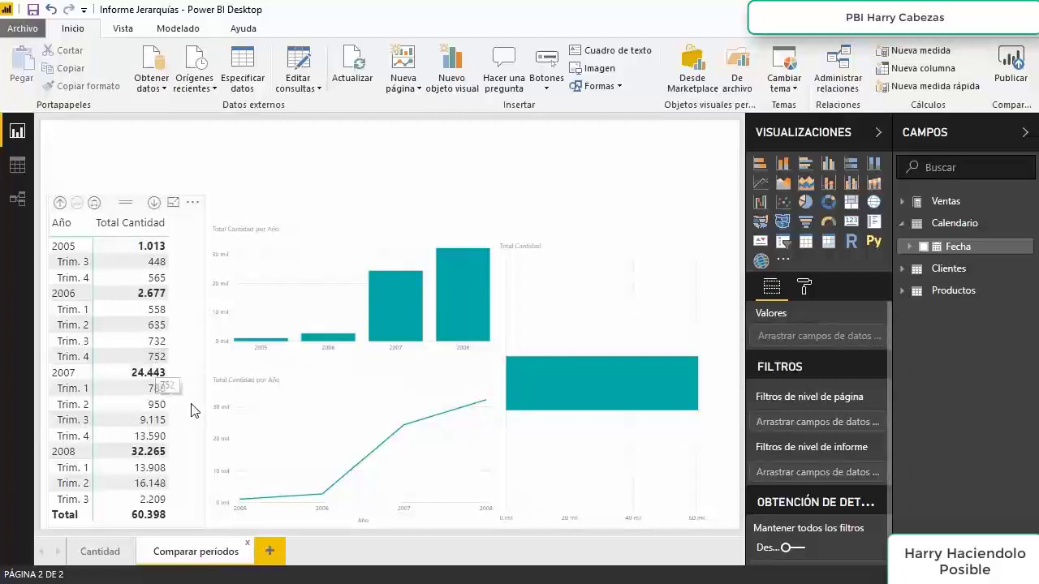
pyautogui.click(387, 372)
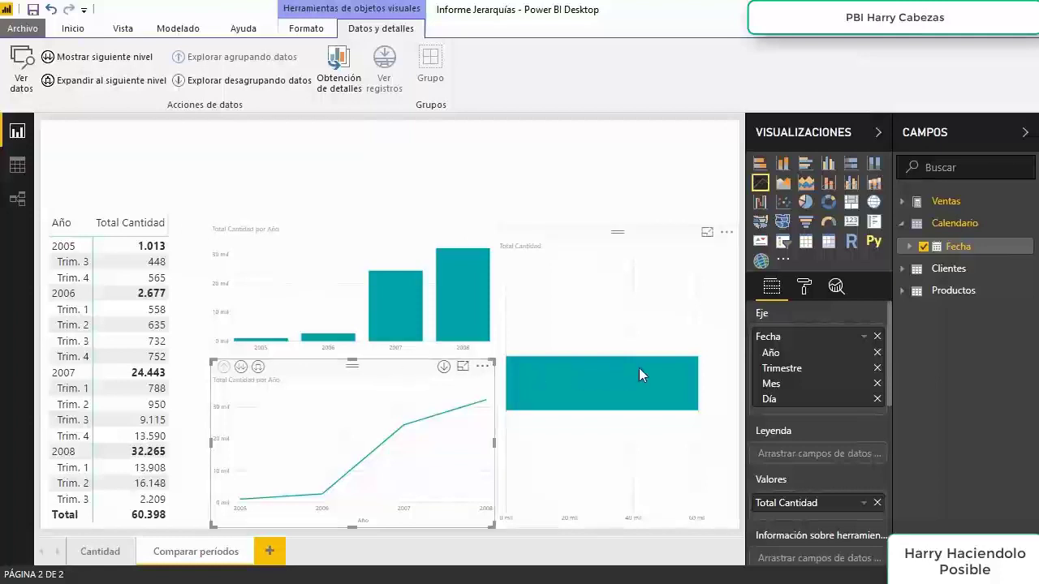
pyautogui.click(865, 341)
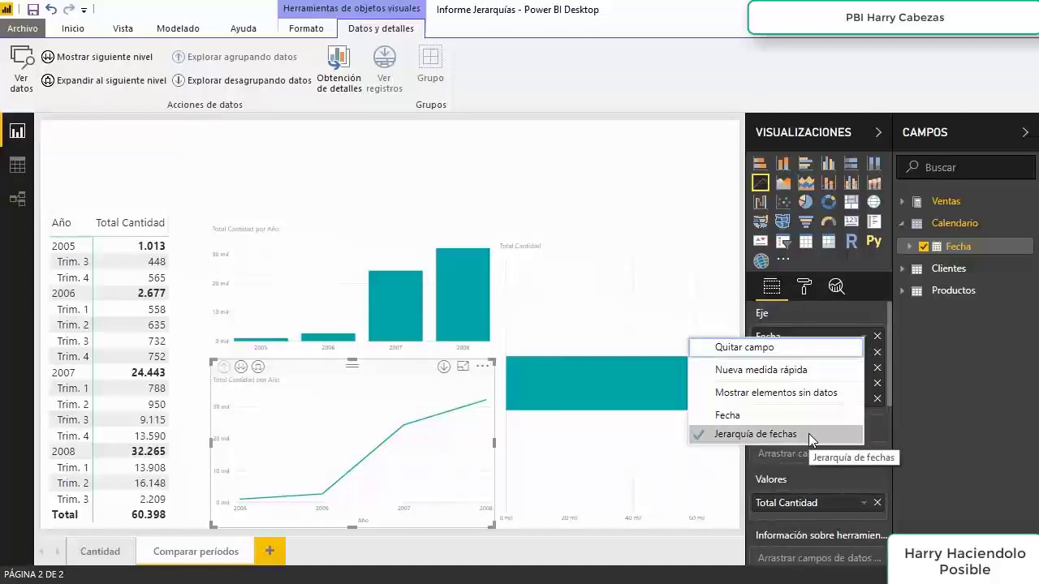
pyautogui.click(738, 419)
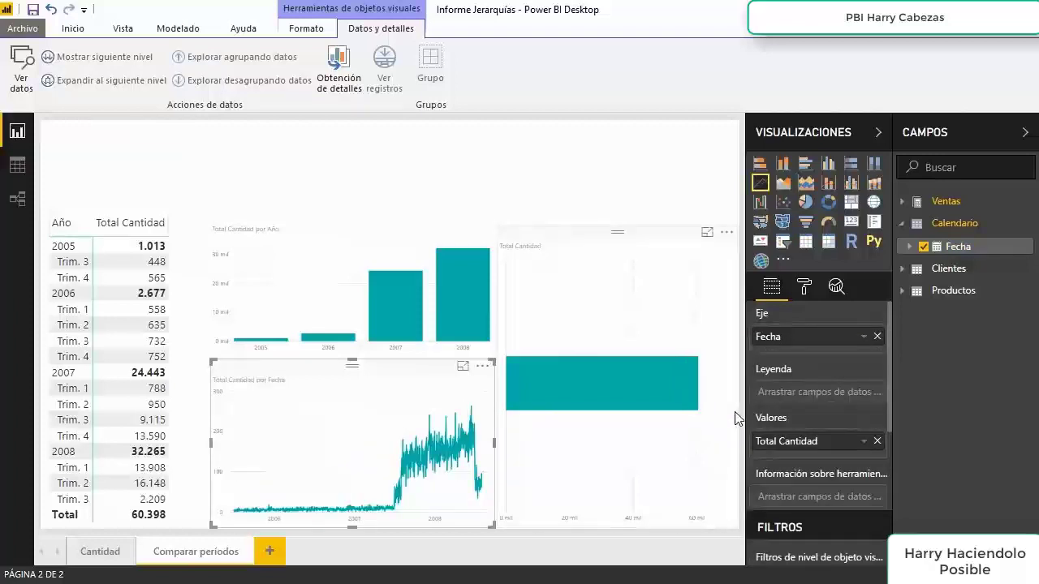
# Step: Examine the daily line chart enlarged in focus mode, return to the report and inspect the matrix and column chart
pyautogui.click(464, 368)
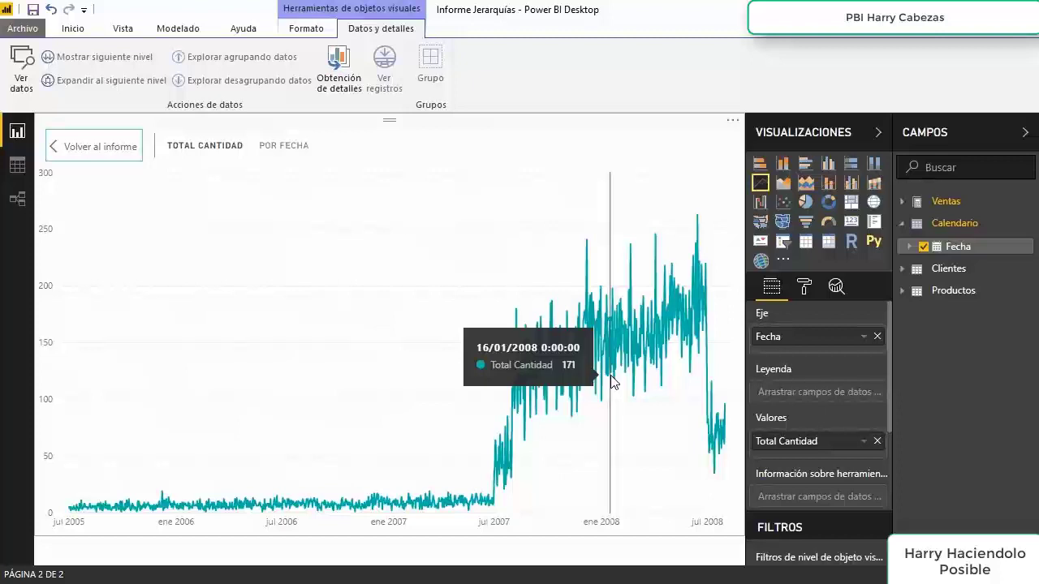
pyautogui.click(90, 152)
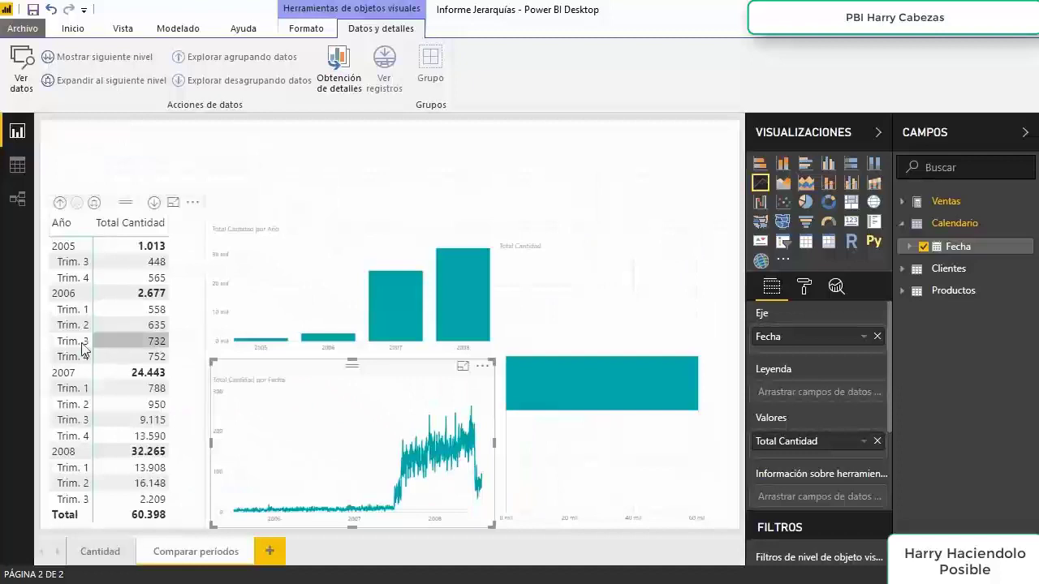
pyautogui.click(122, 203)
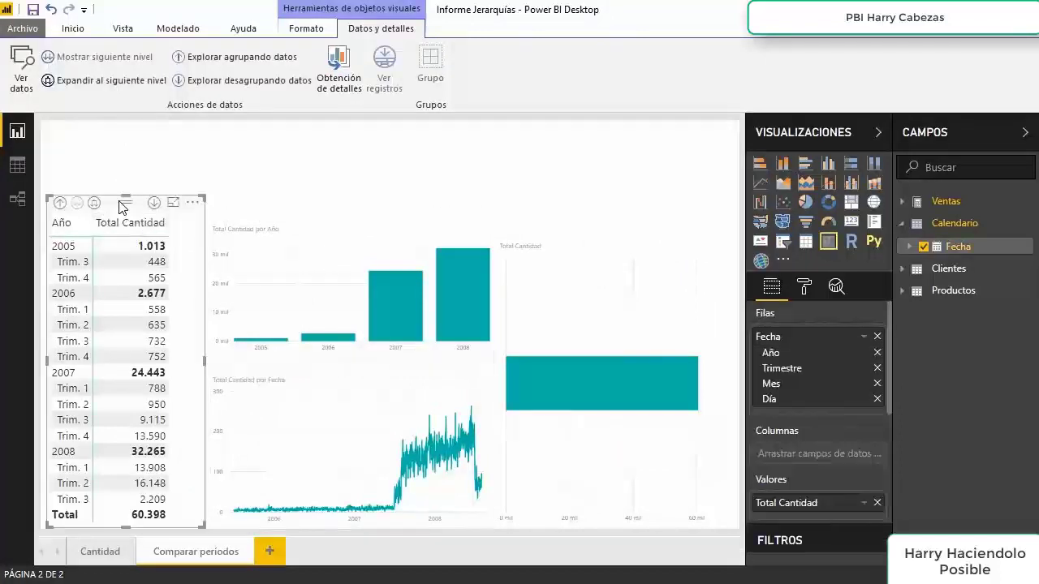
pyautogui.click(316, 227)
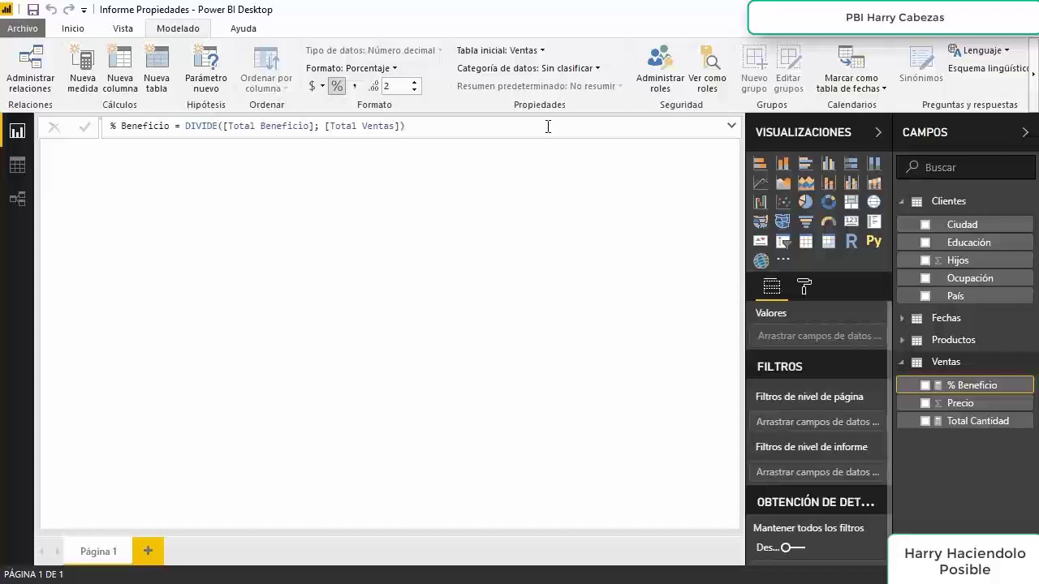
# Step: Review the data category options available for the % Beneficio measure without changing its category
pyautogui.click(592, 71)
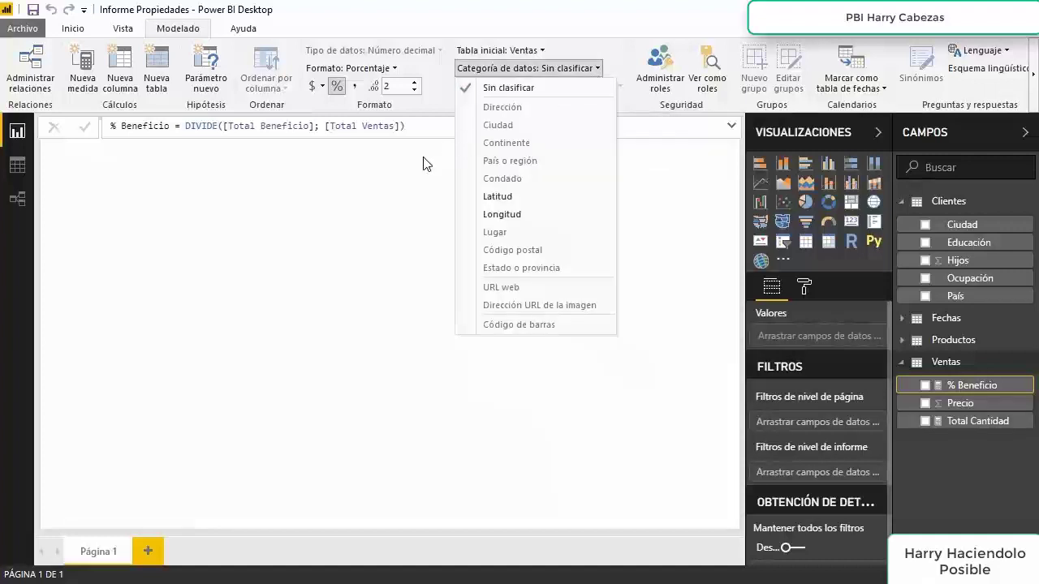
pyautogui.click(406, 195)
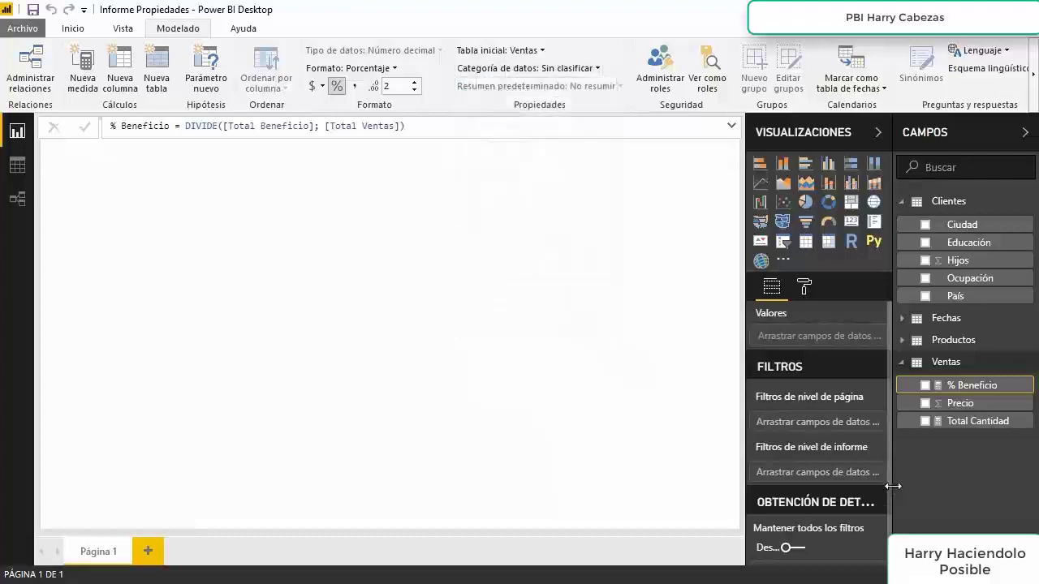
pyautogui.click(932, 481)
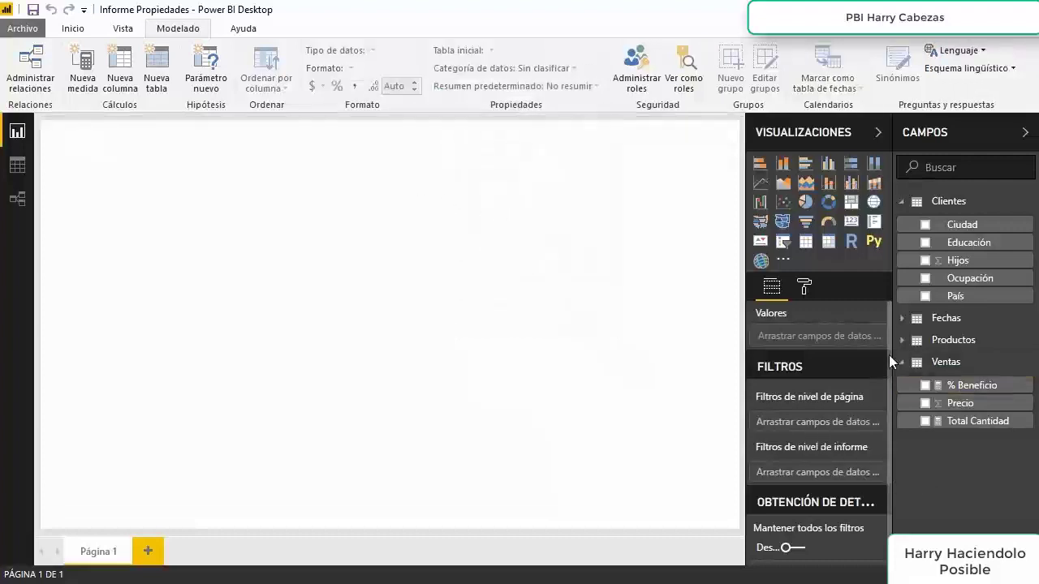
# Step: Create a map visual that uses the País field from Clientes as its location
pyautogui.click(926, 297)
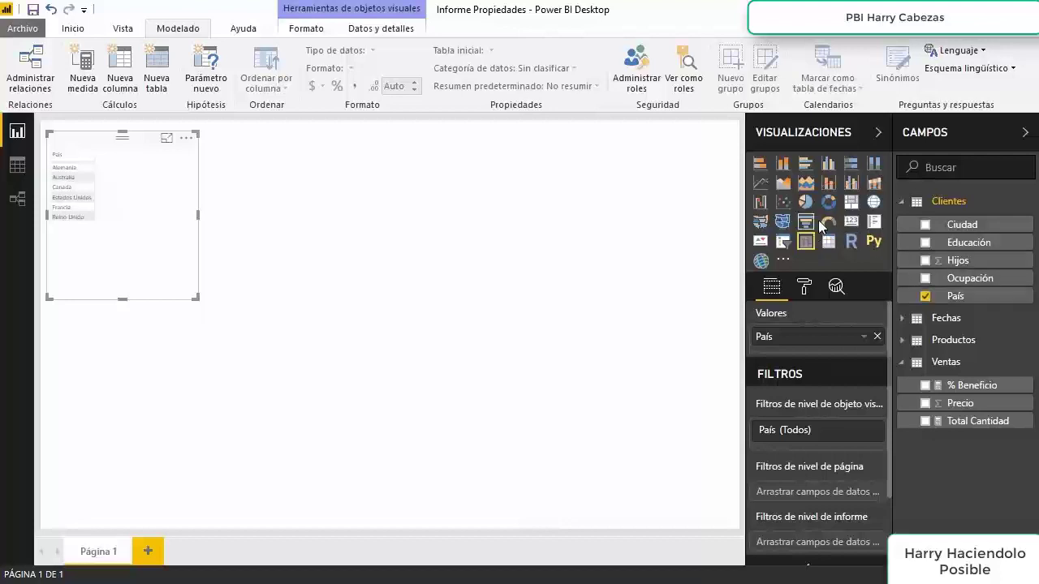
pyautogui.click(874, 203)
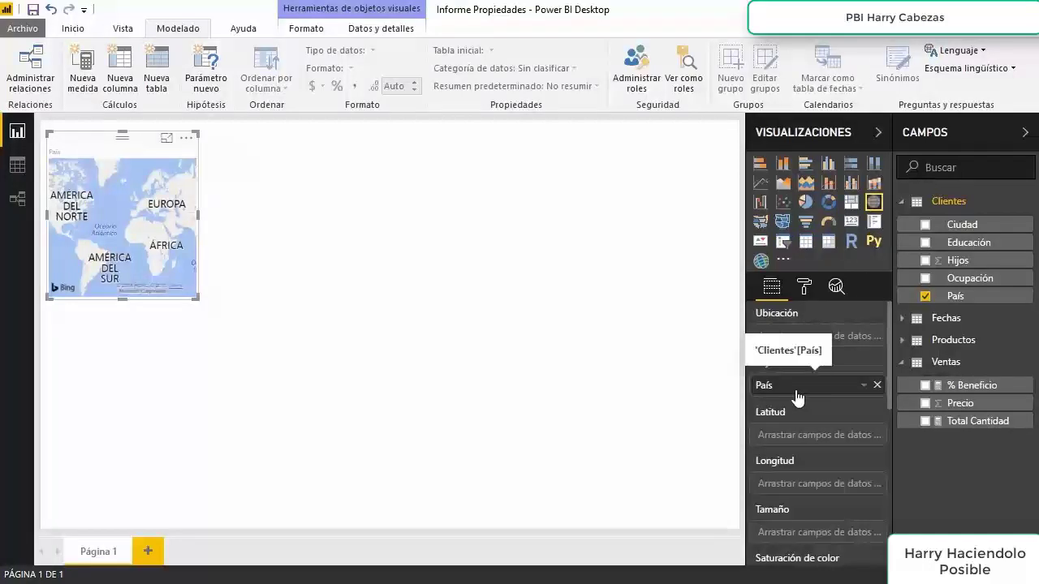
pyautogui.moveTo(797, 393); pyautogui.dragTo(799, 347)
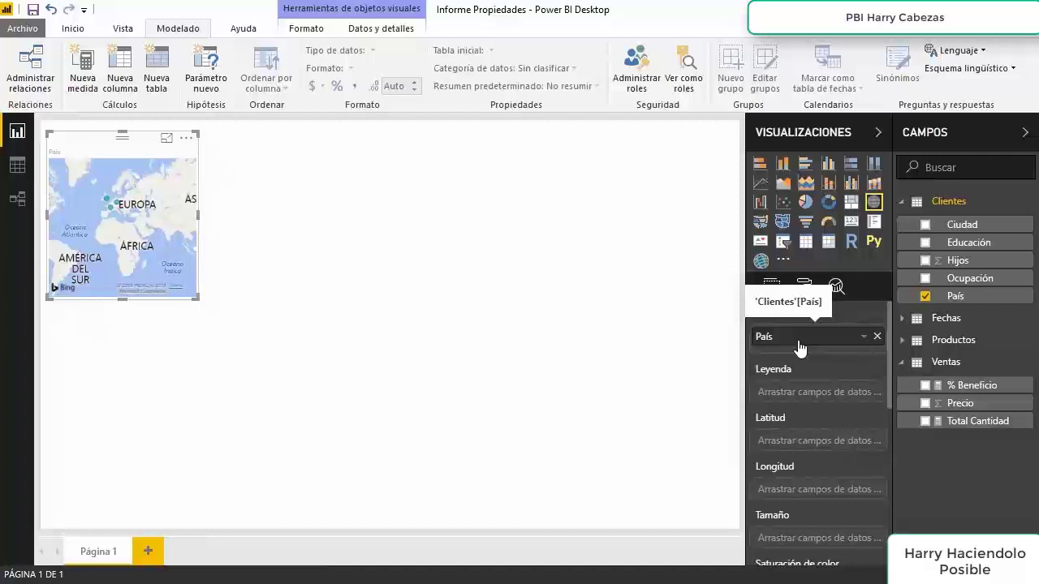
# Step: Add a second map visual beside the first one and use País as its location
pyautogui.click(599, 282)
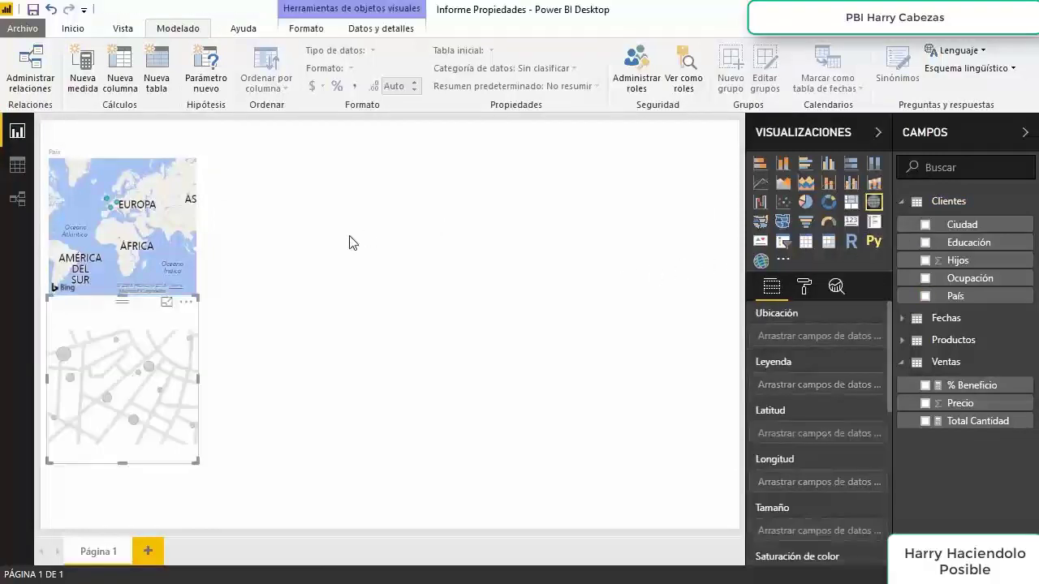
pyautogui.moveTo(123, 314); pyautogui.dragTo(353, 142)
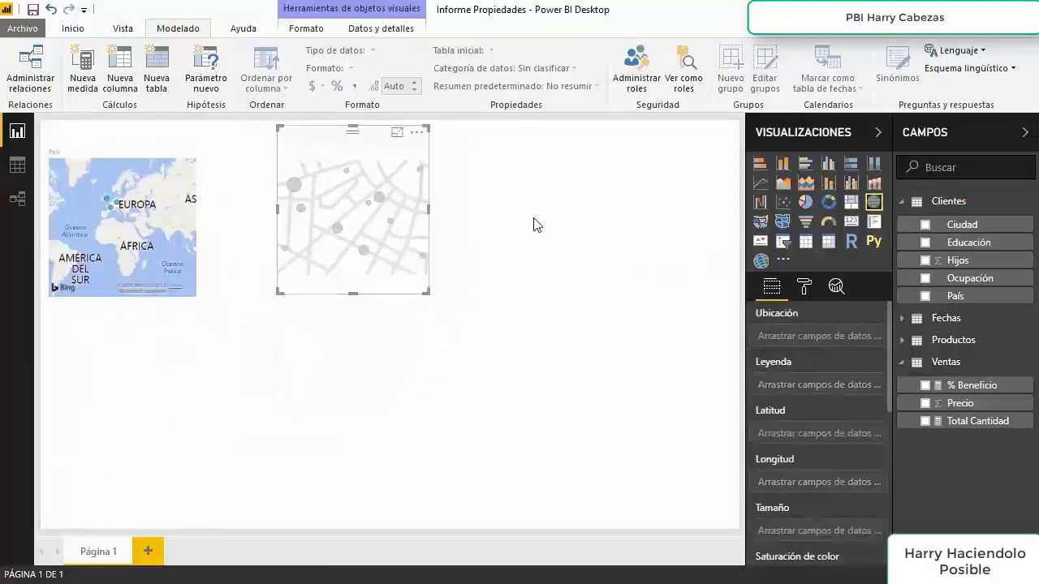
pyautogui.click(926, 299)
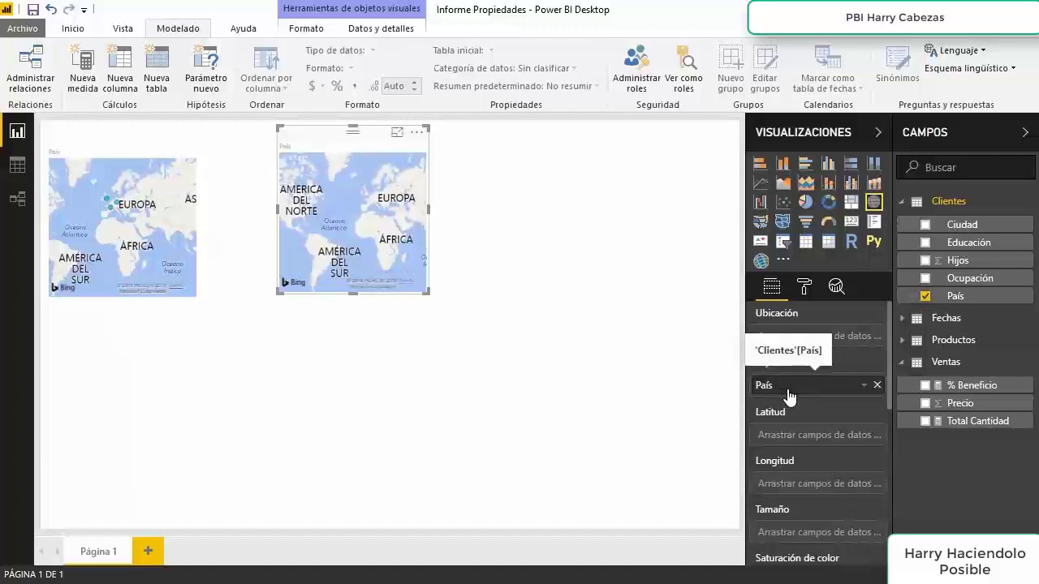
pyautogui.moveTo(788, 396); pyautogui.dragTo(783, 349)
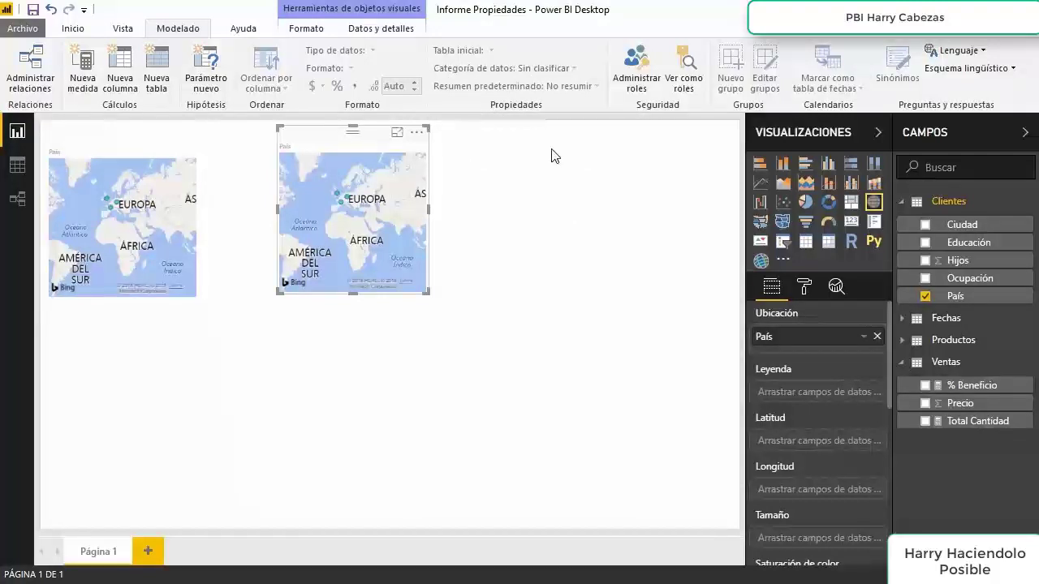
# Step: Classify the País field of the Clientes table with the data category País o región
pyautogui.click(951, 298)
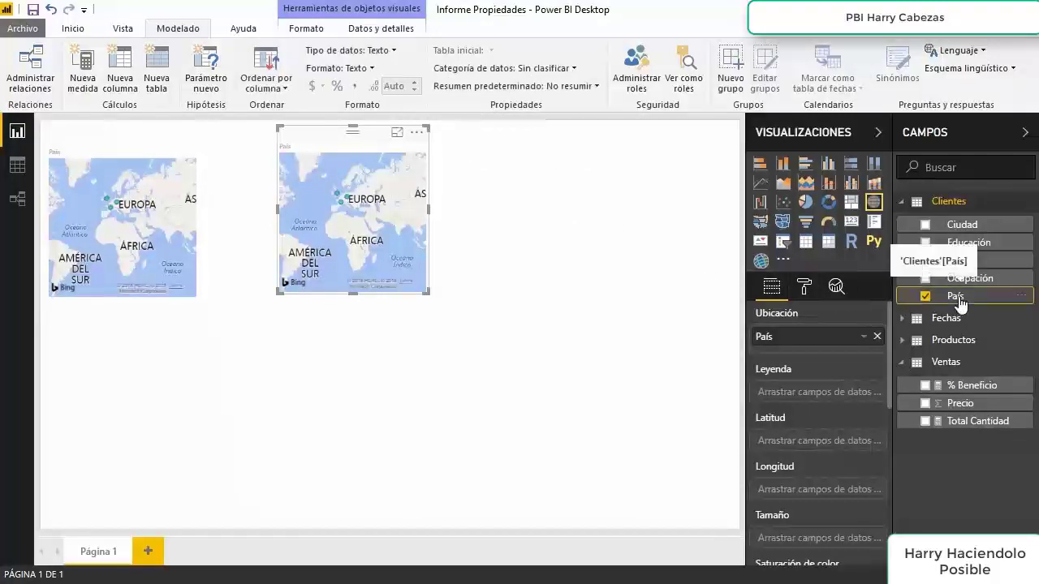
pyautogui.click(693, 260)
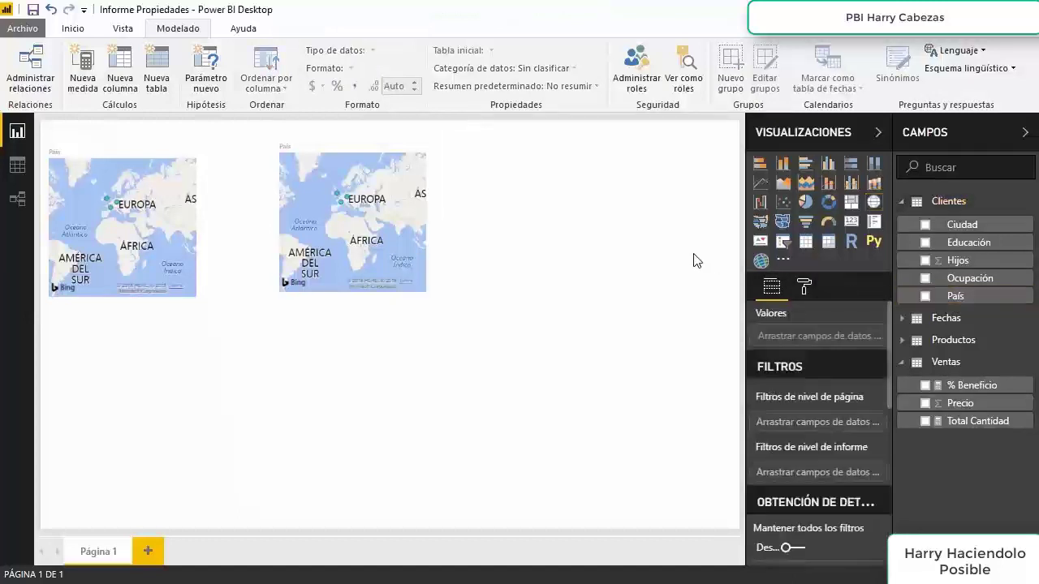
pyautogui.click(959, 299)
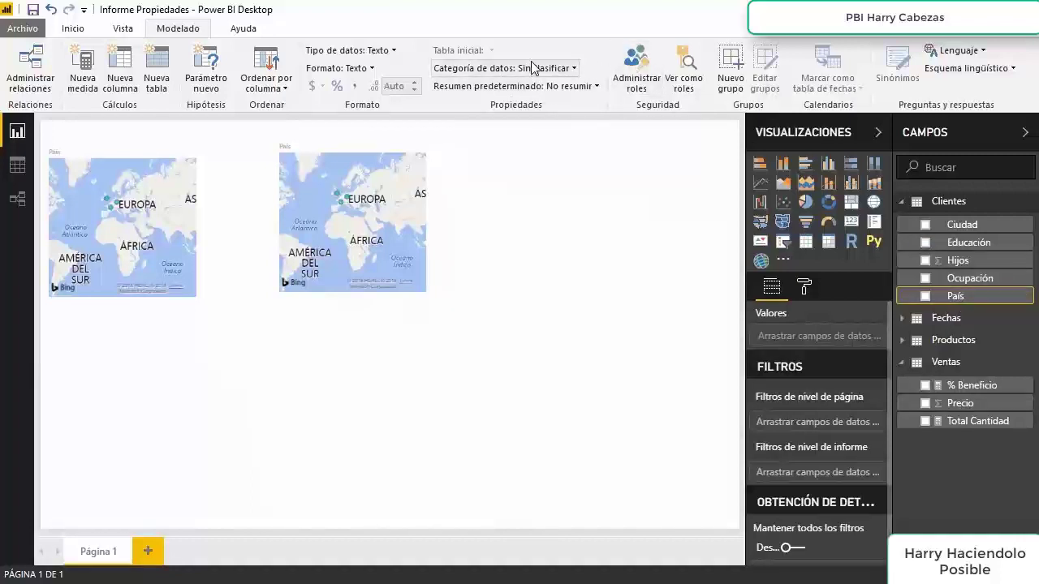
pyautogui.click(573, 70)
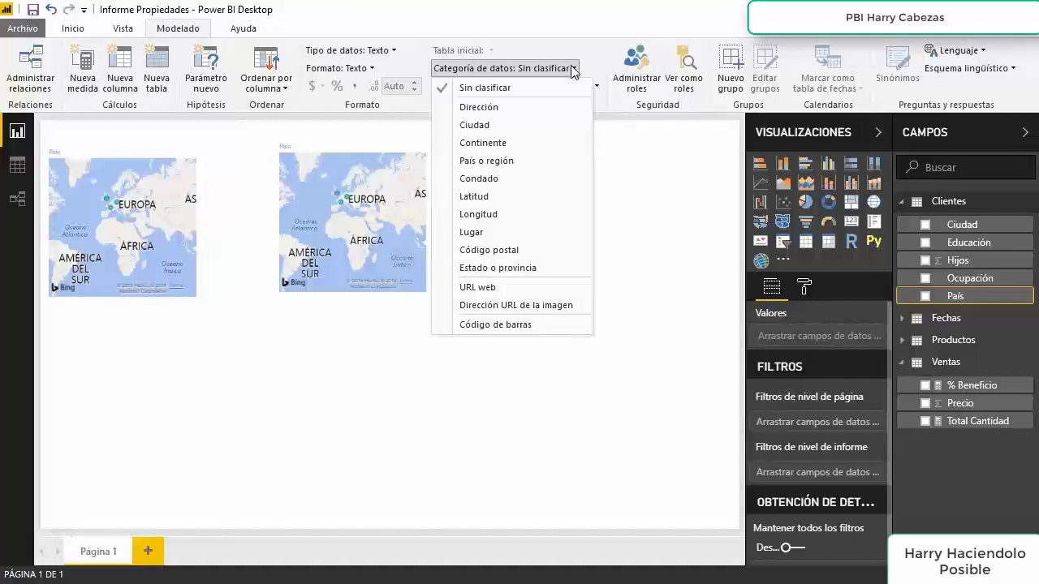
pyautogui.click(551, 167)
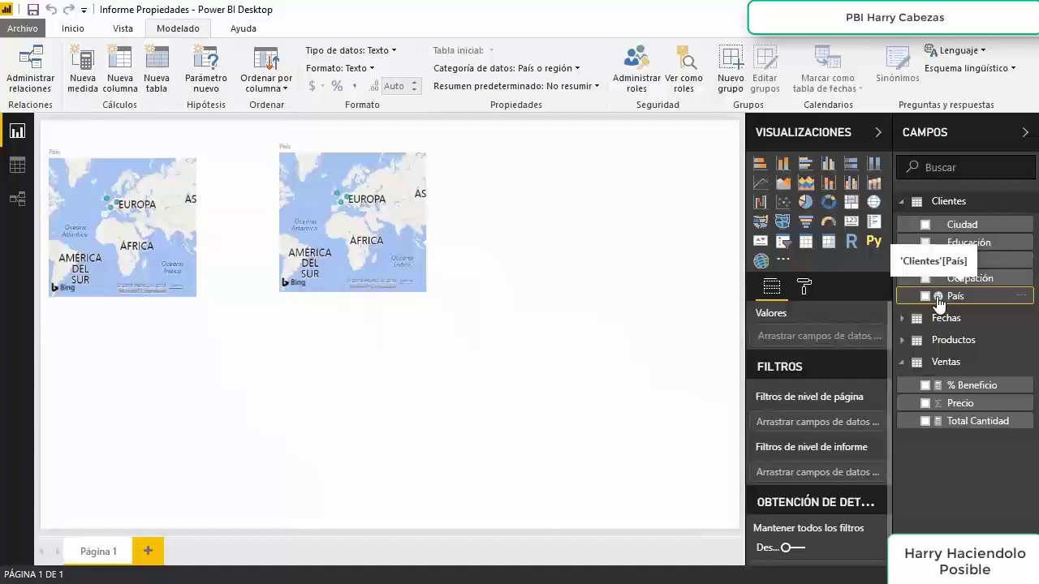
# Step: Classify the Ciudad field of the Clientes table with the data category Ciudad
pyautogui.click(961, 227)
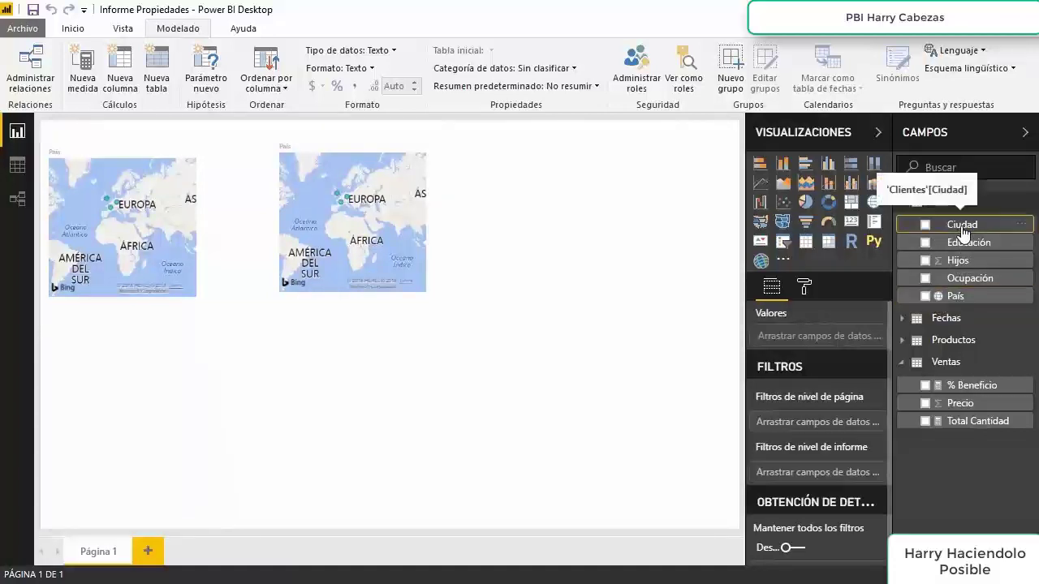
pyautogui.click(573, 70)
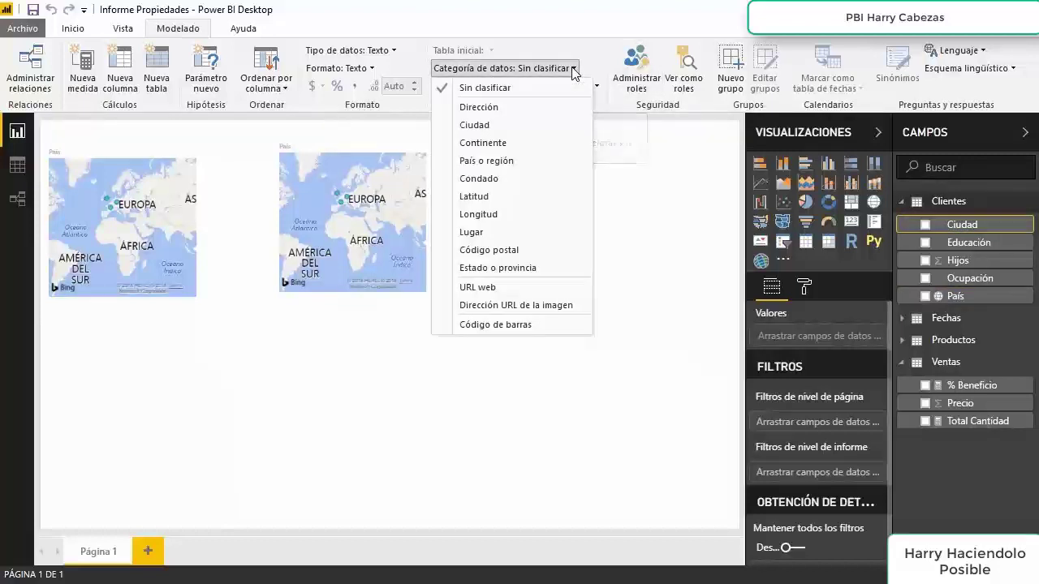
pyautogui.click(535, 126)
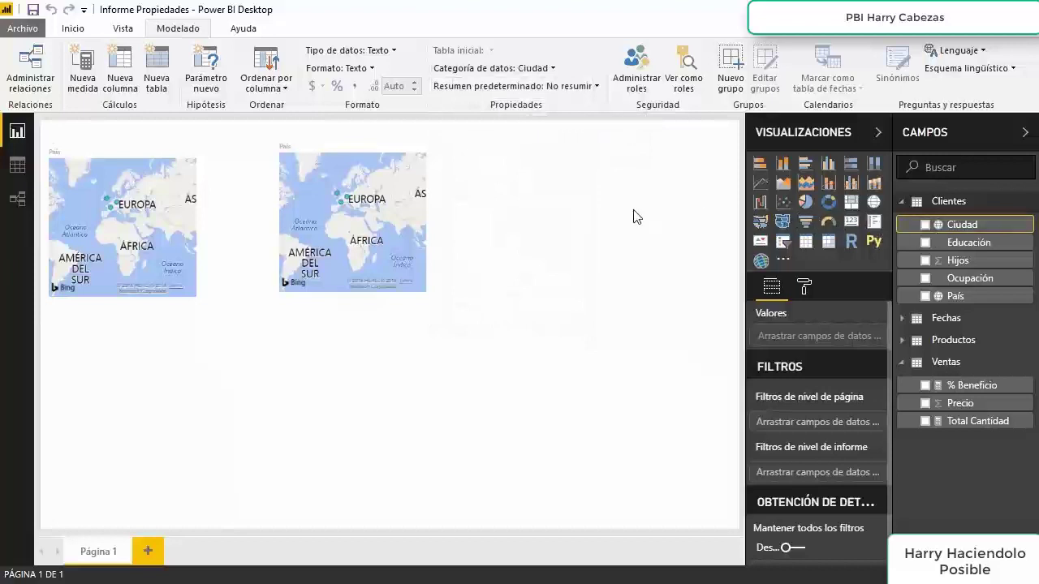
# Step: Delete the second País map from the report page
pyautogui.click(342, 142)
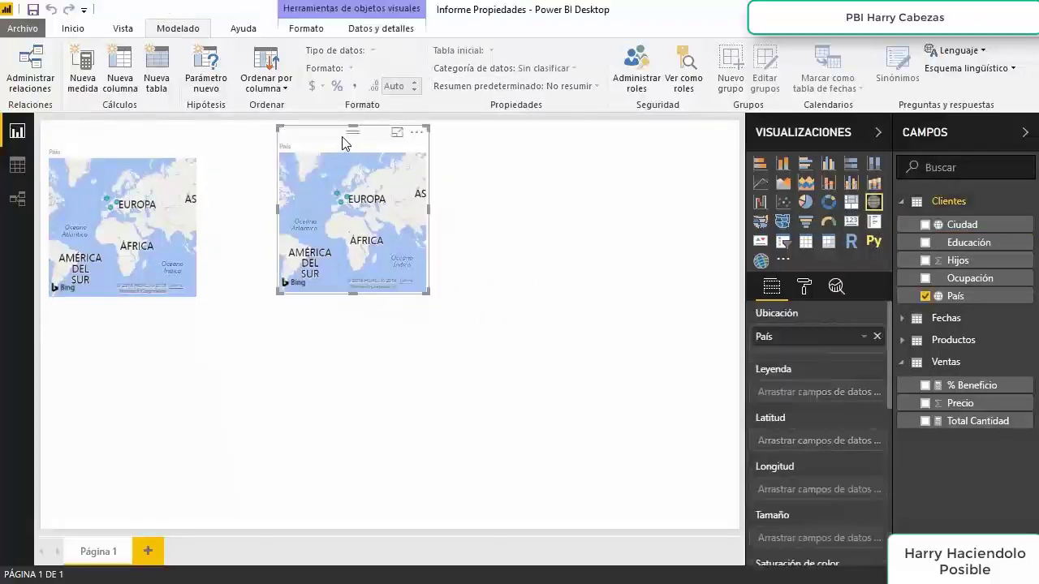
pyautogui.press('Delete')
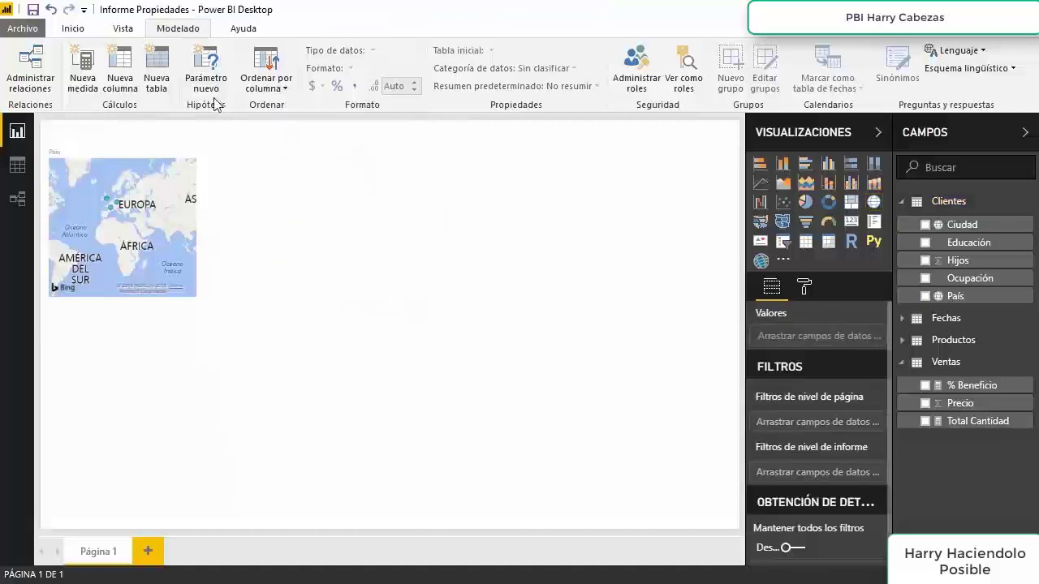
# Step: Delete the remaining map from the report page and create it again from the País field of Clientes
pyautogui.click(143, 142)
pyautogui.press('Delete')
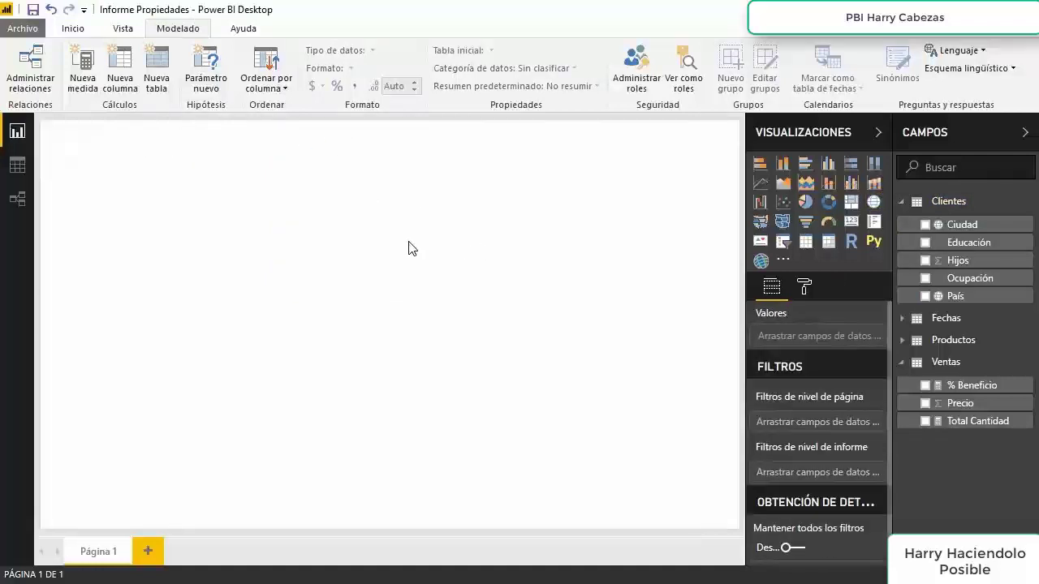
pyautogui.click(924, 297)
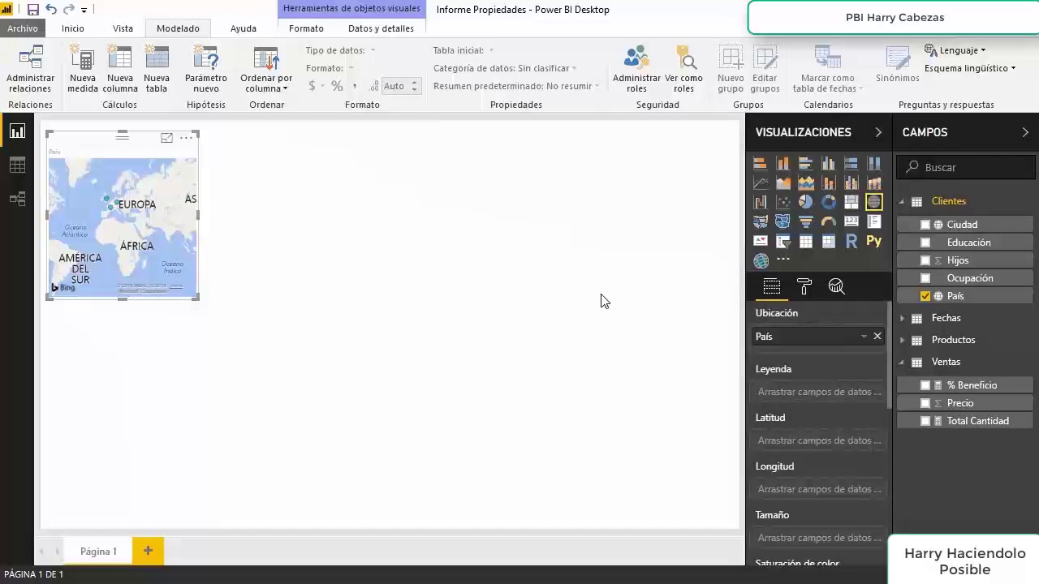
# Step: Create a column chart of Precio by Educación and place it beside the map
pyautogui.click(960, 403)
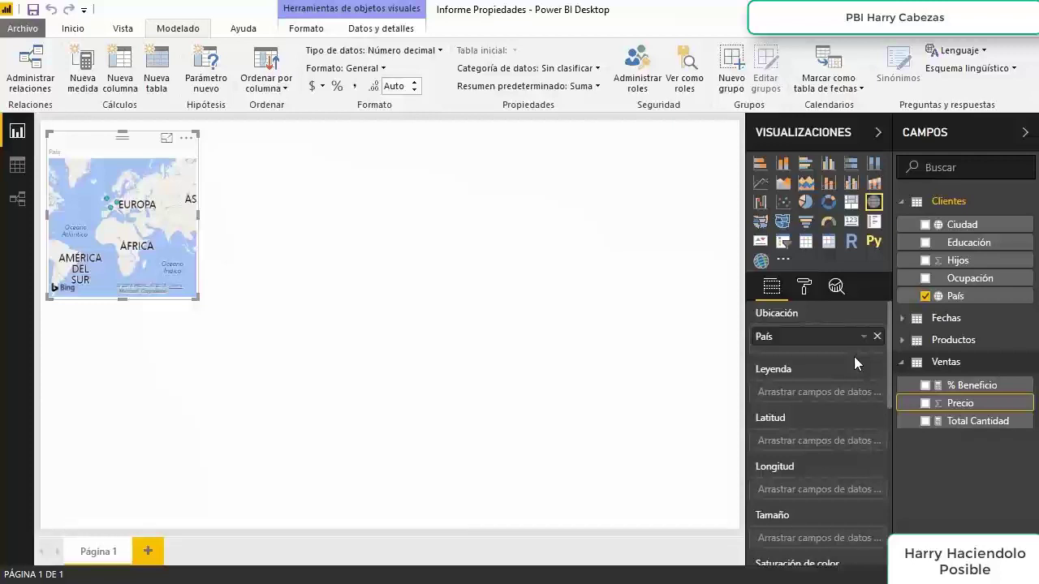
pyautogui.click(925, 403)
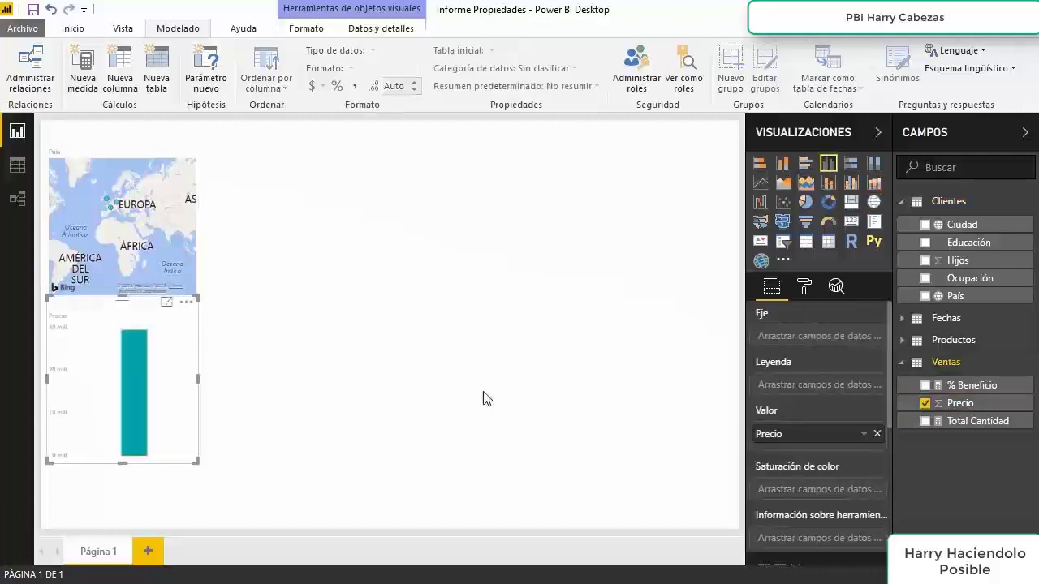
pyautogui.moveTo(140, 310); pyautogui.dragTo(408, 172)
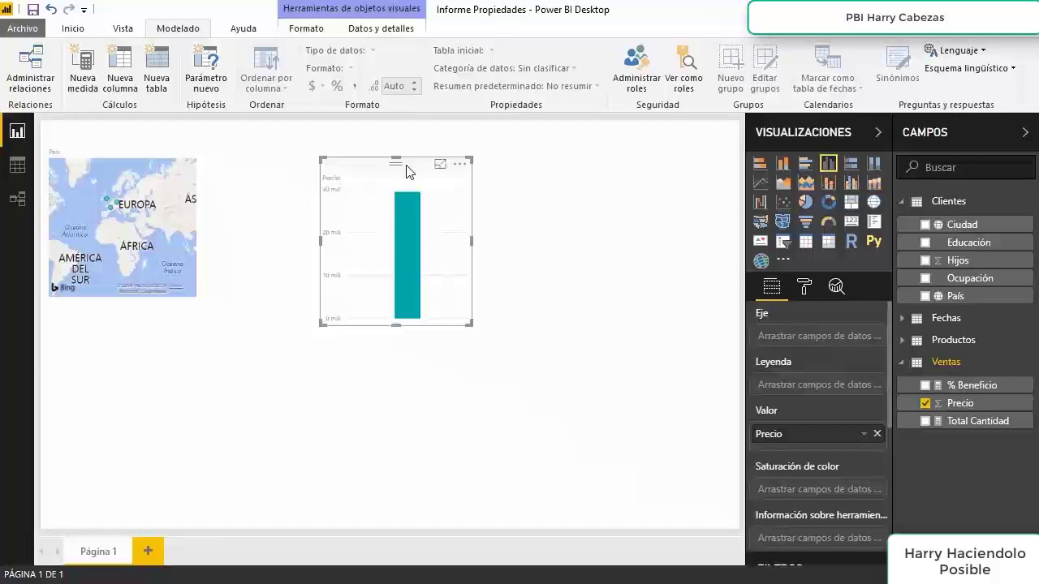
pyautogui.click(925, 244)
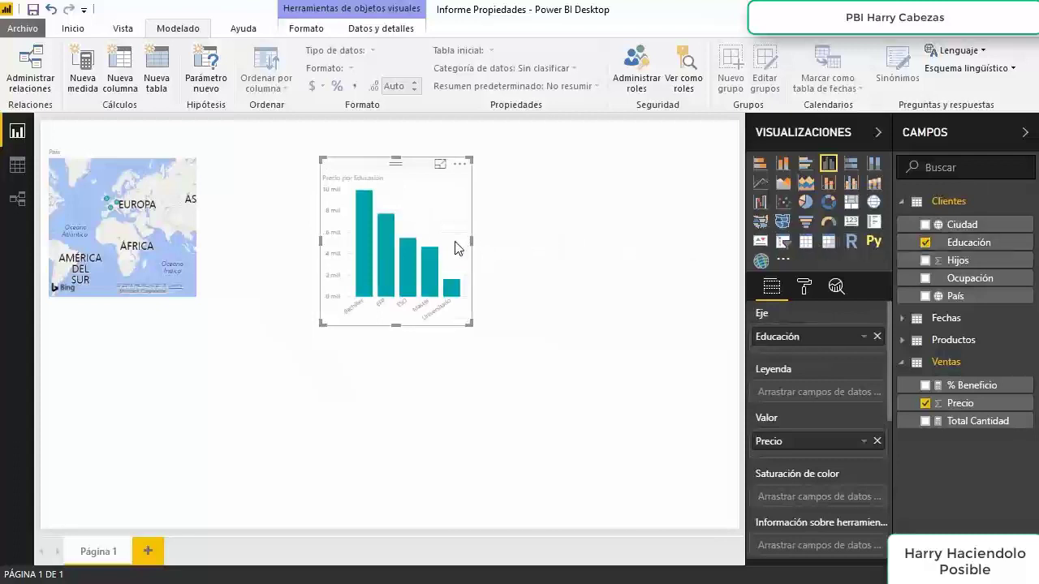
pyautogui.moveTo(366, 219)
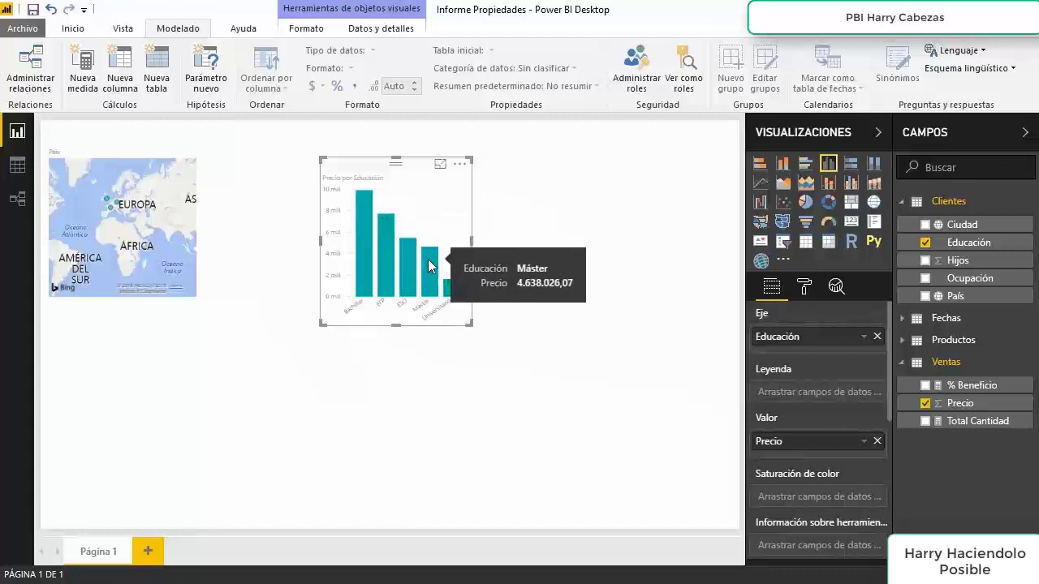
pyautogui.click(513, 198)
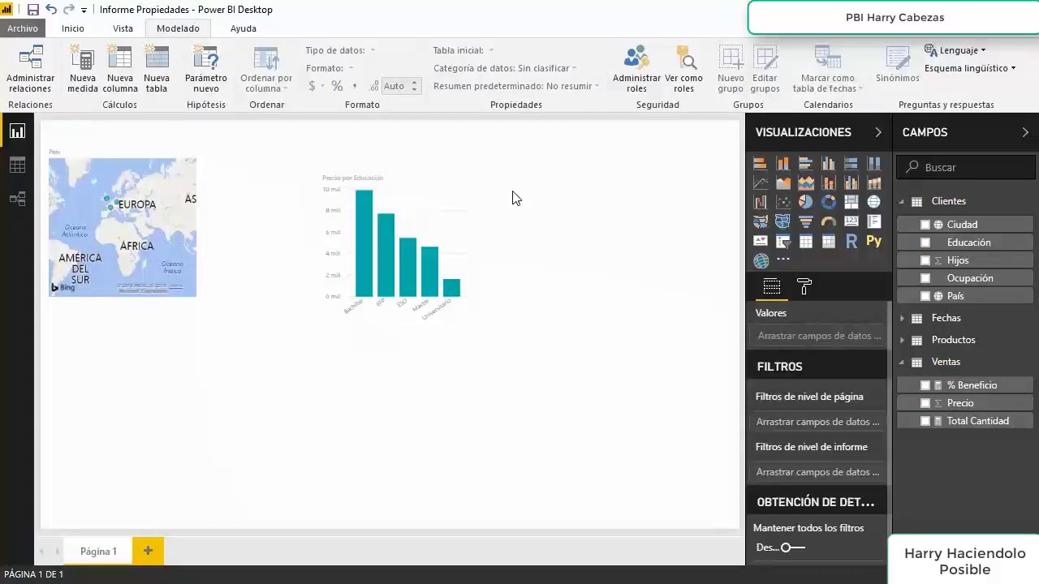
# Step: Duplicate the Precio por Educación chart beside the original and aggregate Precio in the copy as Promedio
pyautogui.click(464, 197)
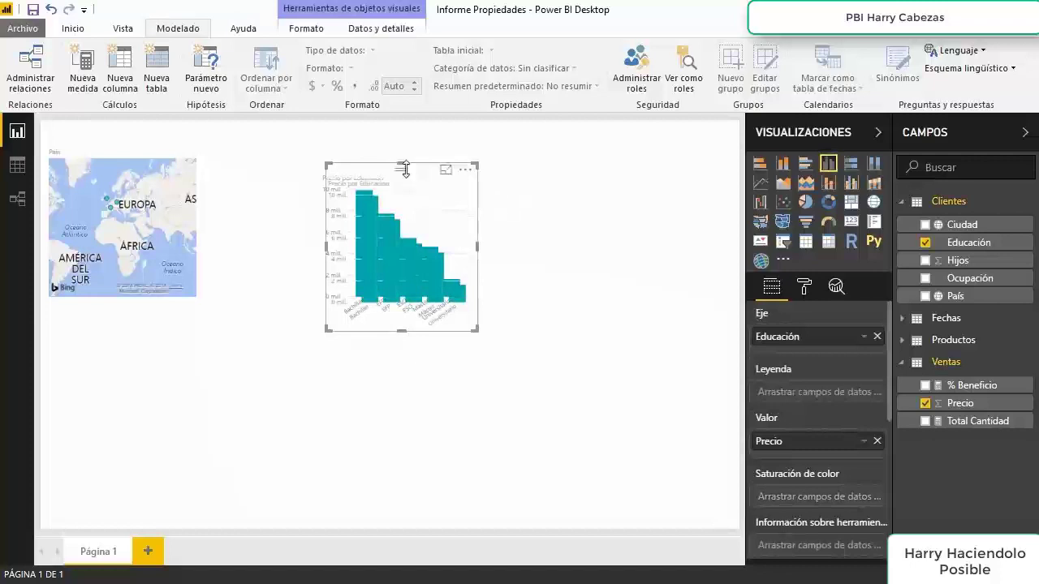
pyautogui.moveTo(404, 169); pyautogui.dragTo(525, 187)
pyautogui.click(525, 187)
pyautogui.moveTo(395, 171); pyautogui.dragTo(566, 179)
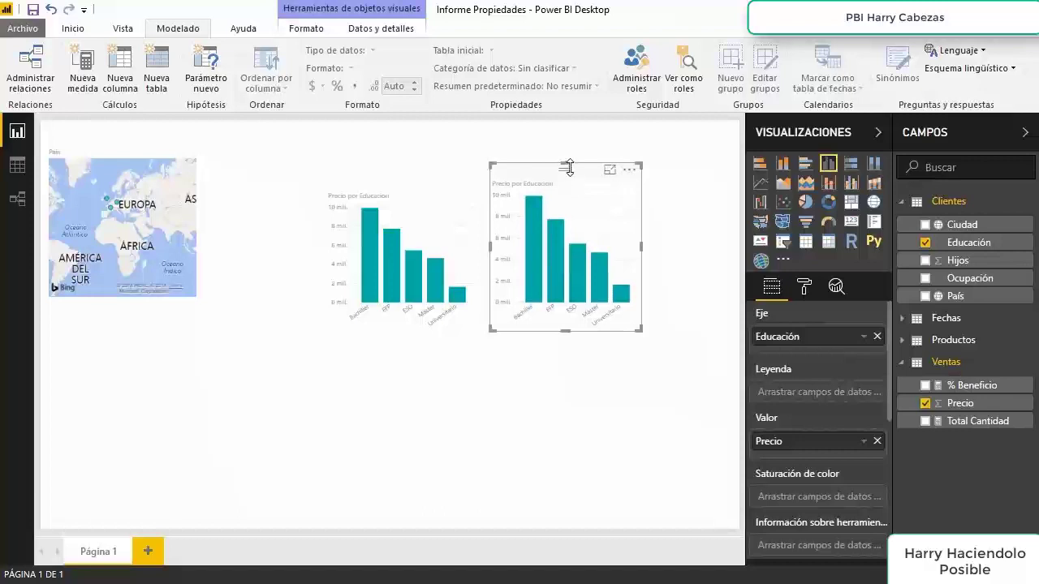
pyautogui.moveTo(570, 172); pyautogui.dragTo(574, 181)
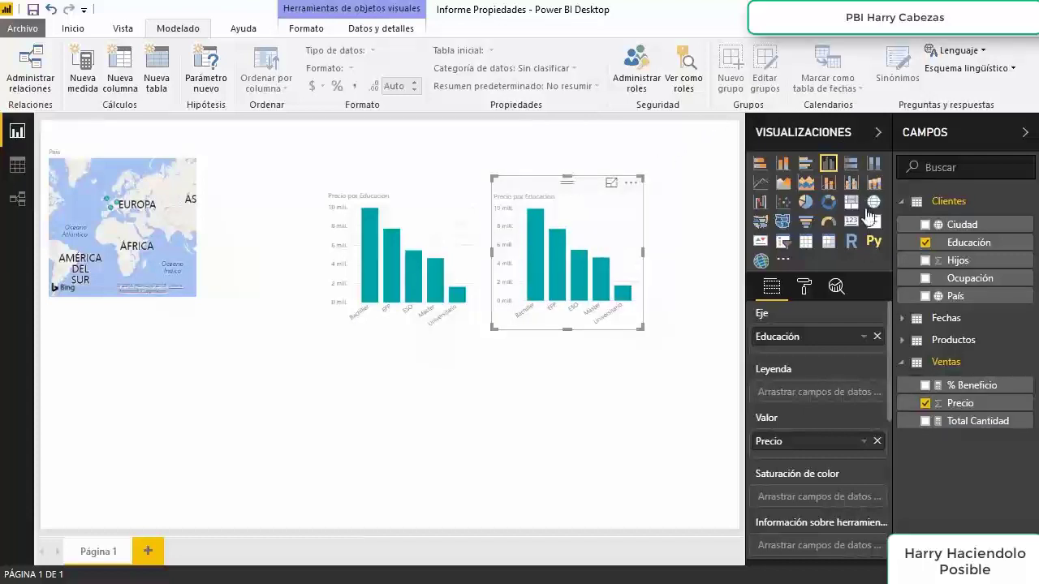
pyautogui.click(863, 442)
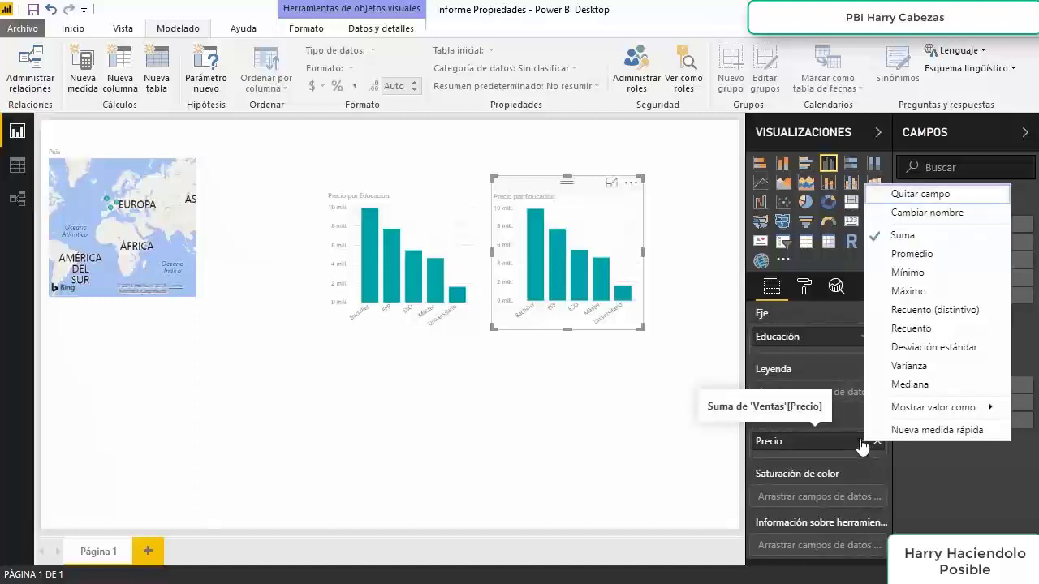
pyautogui.click(903, 253)
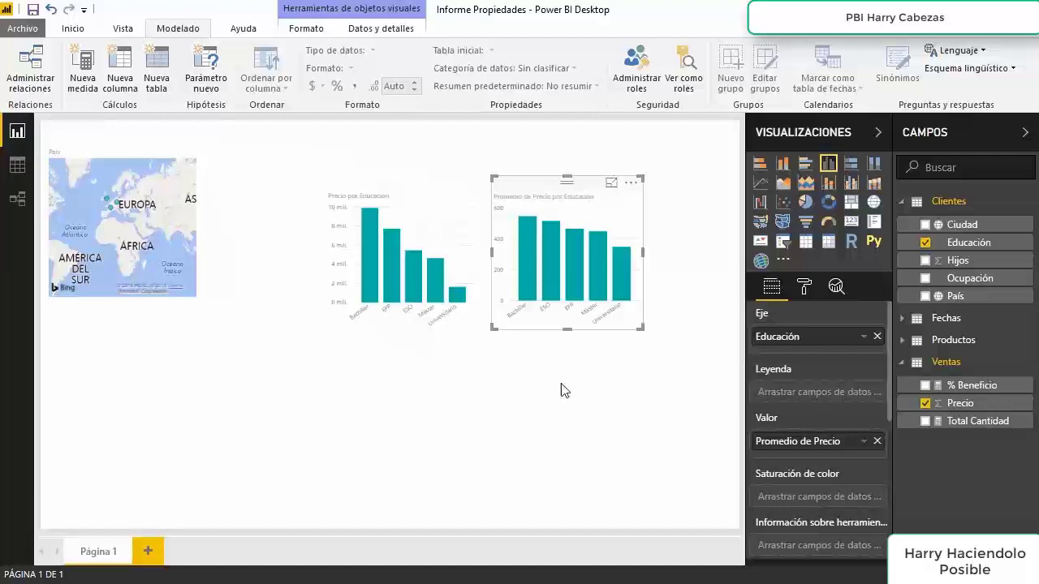
pyautogui.click(988, 405)
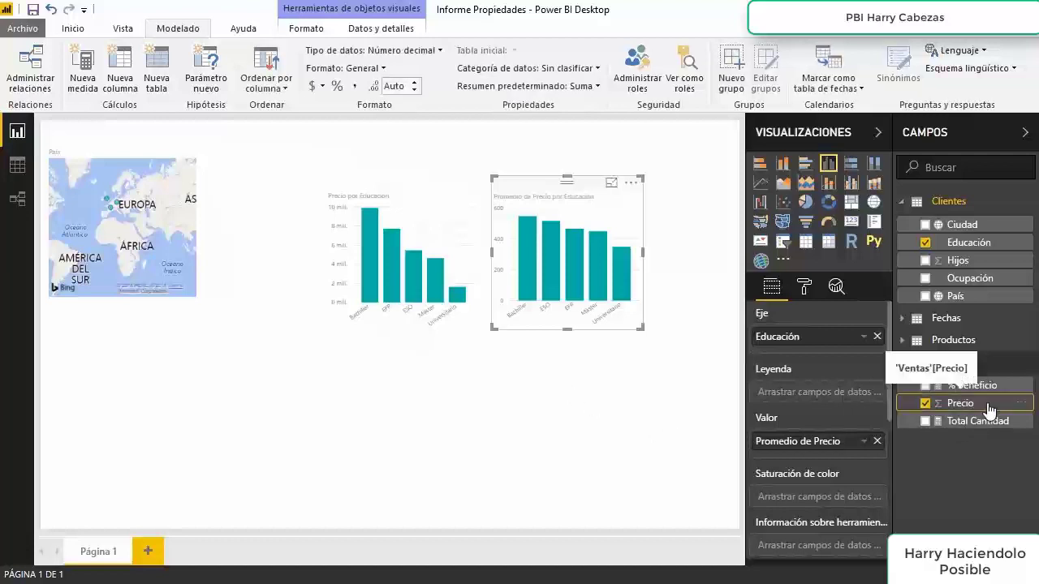
pyautogui.click(597, 86)
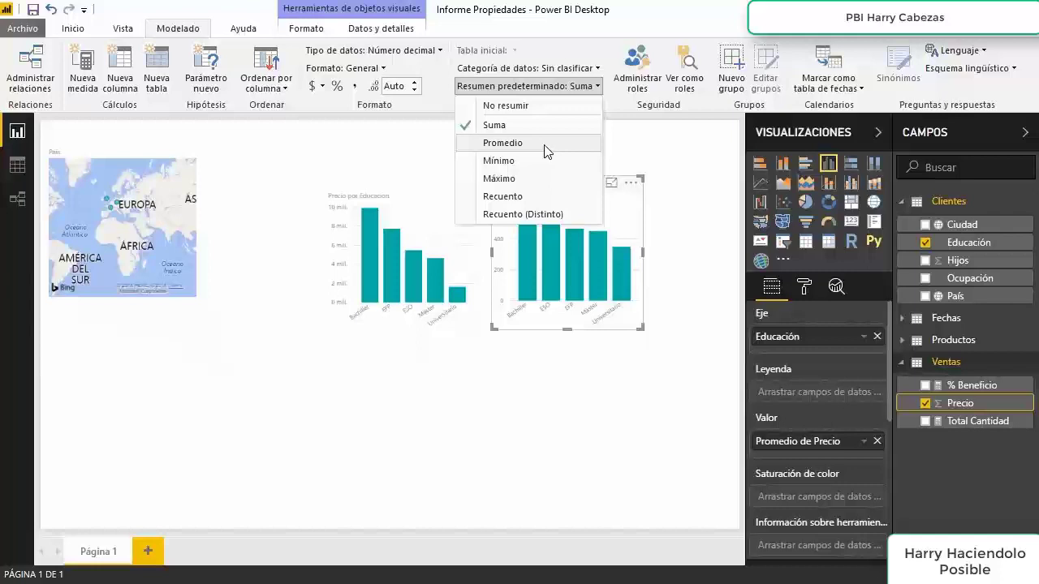
pyautogui.click(407, 208)
pyautogui.click(398, 192)
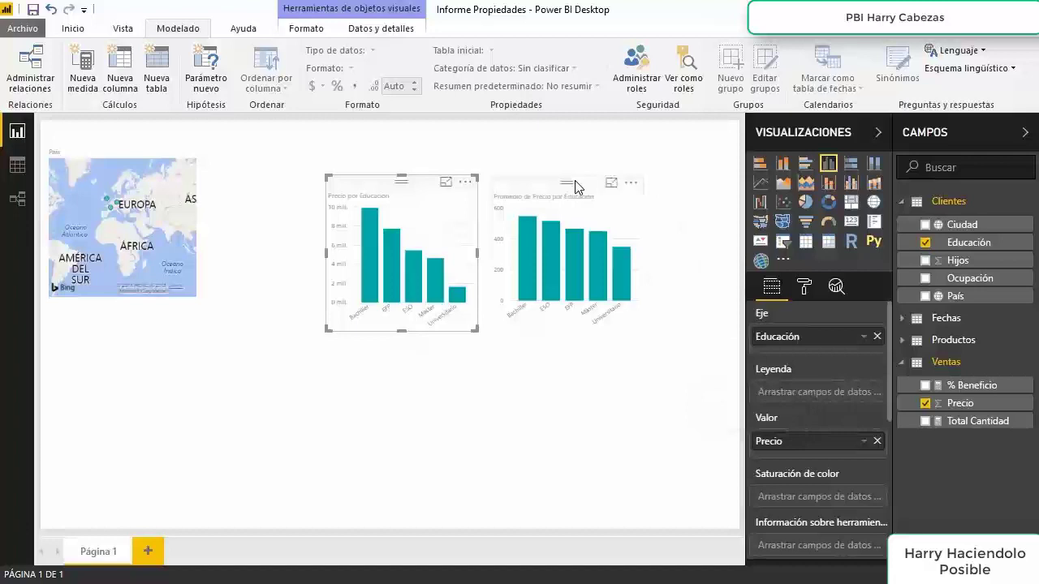
pyautogui.click(576, 186)
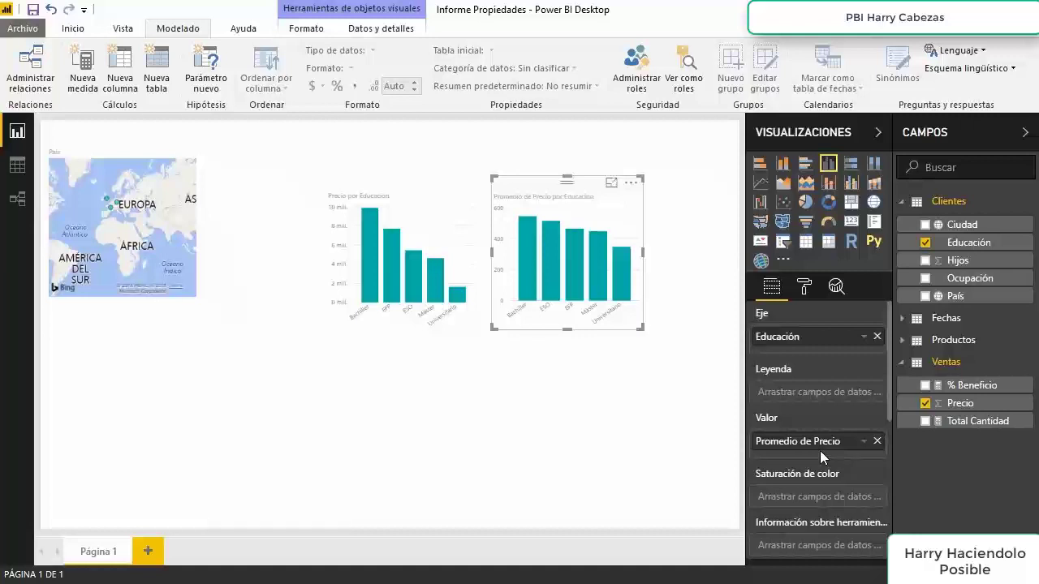
# Step: Set the default summarization of the Precio field in the Ventas table to Promedio
pyautogui.click(969, 403)
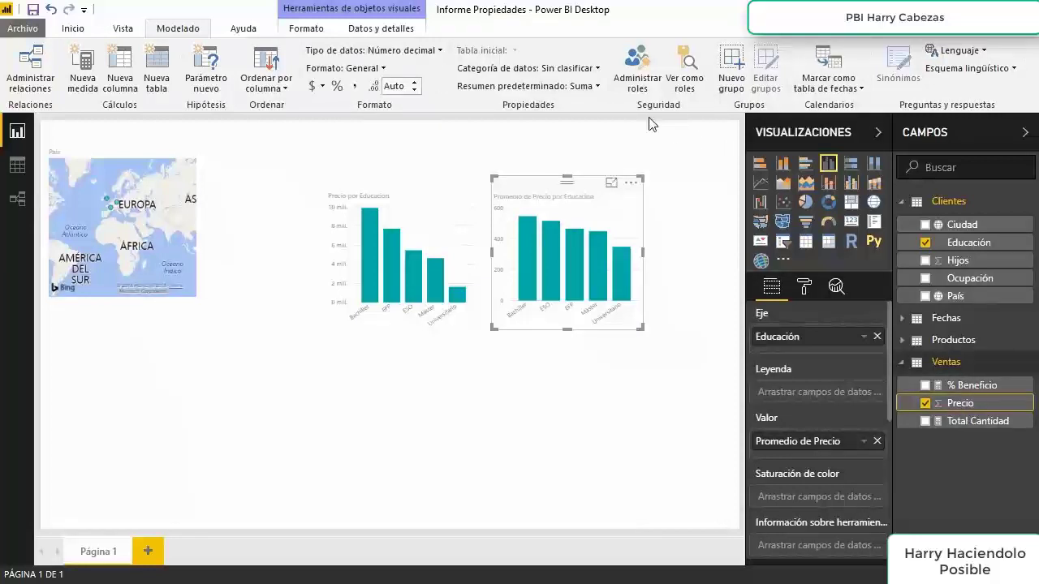
pyautogui.click(595, 87)
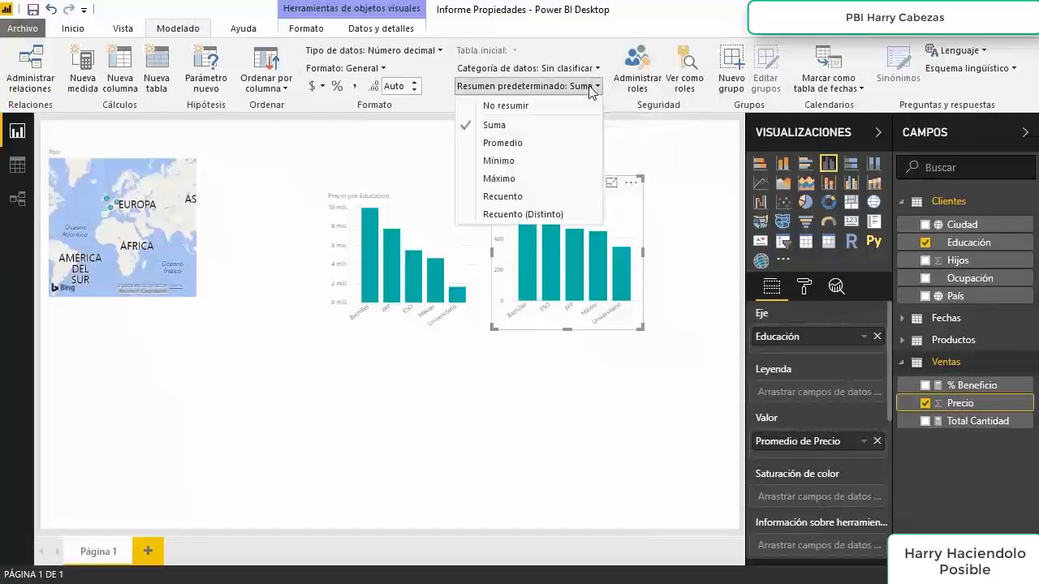
pyautogui.click(505, 143)
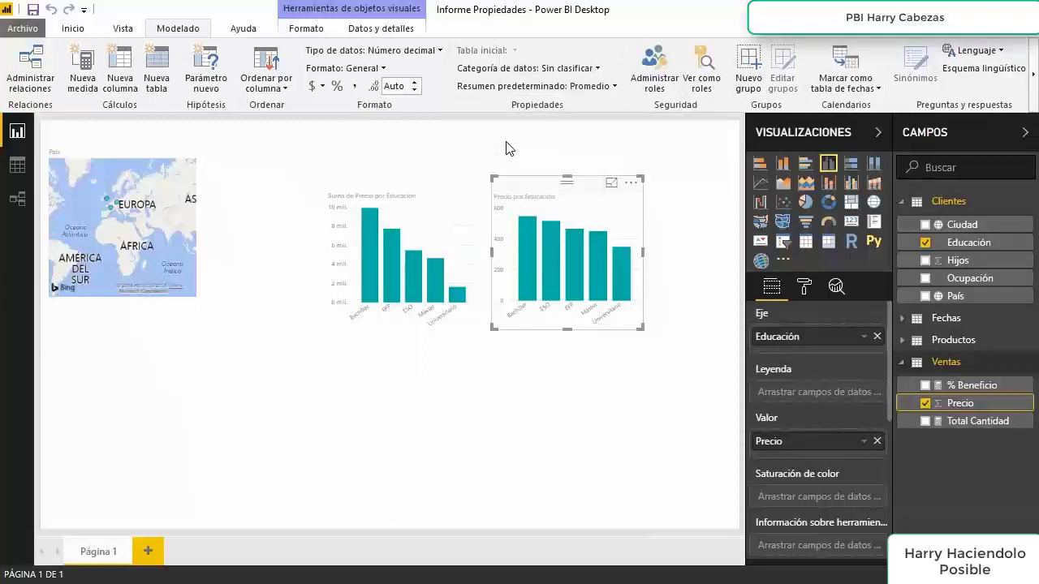
pyautogui.click(481, 436)
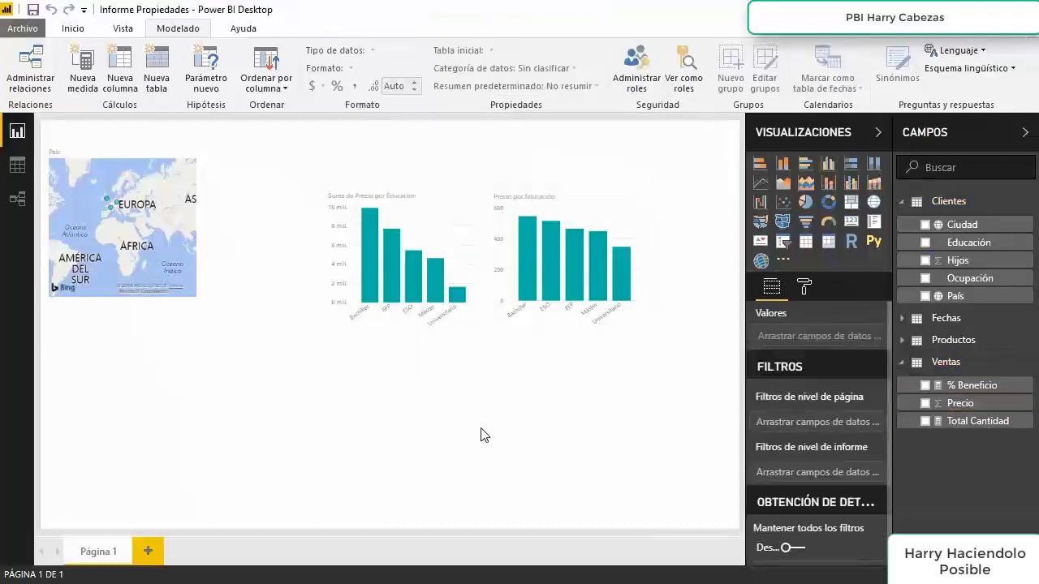
# Step: Create a new column chart of Precio by Educación below the two charts and widen it to span both
pyautogui.click(925, 404)
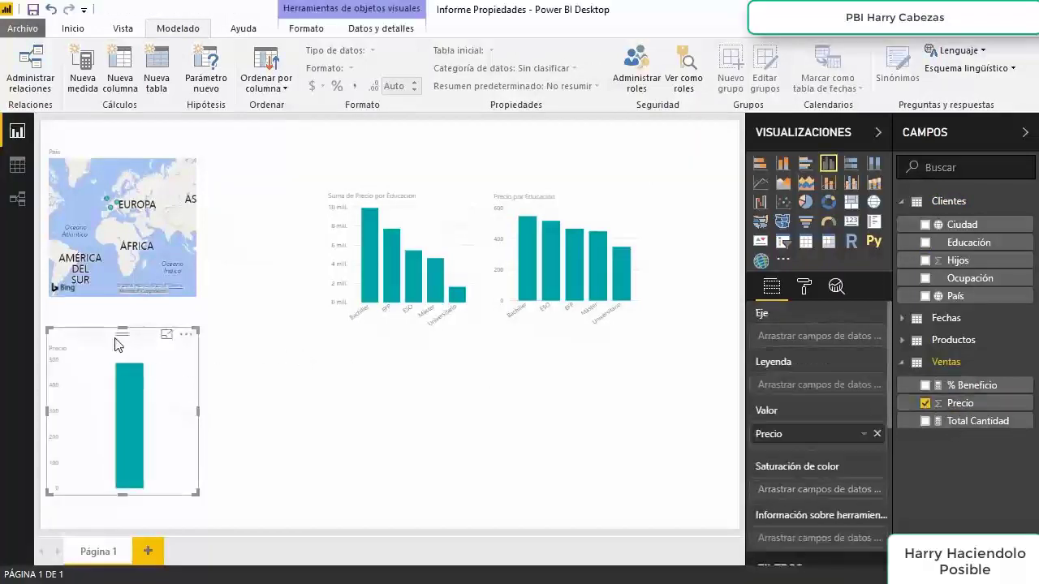
pyautogui.moveTo(115, 342); pyautogui.dragTo(388, 360)
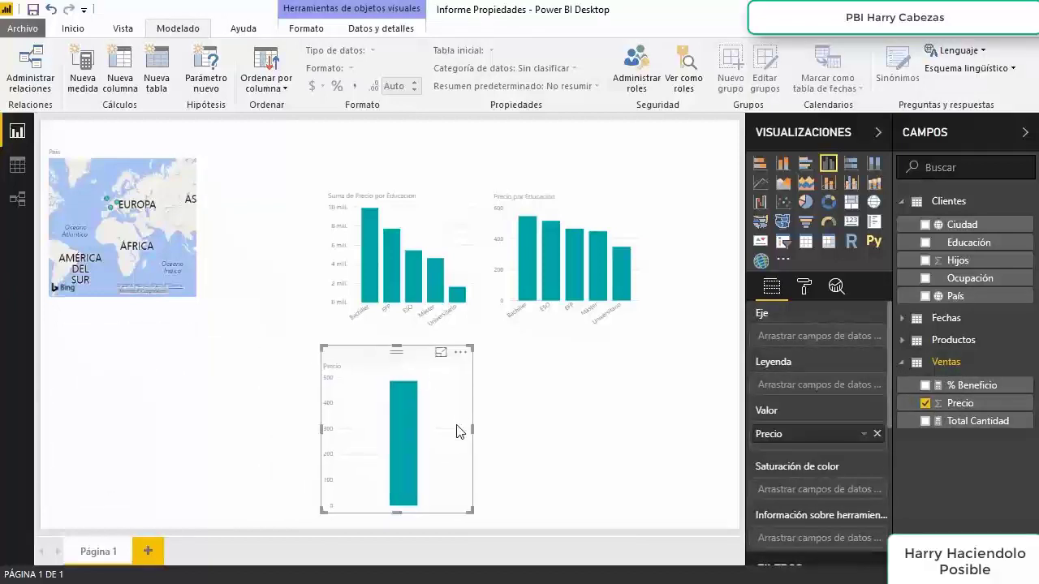
pyautogui.moveTo(472, 431); pyautogui.dragTo(654, 456)
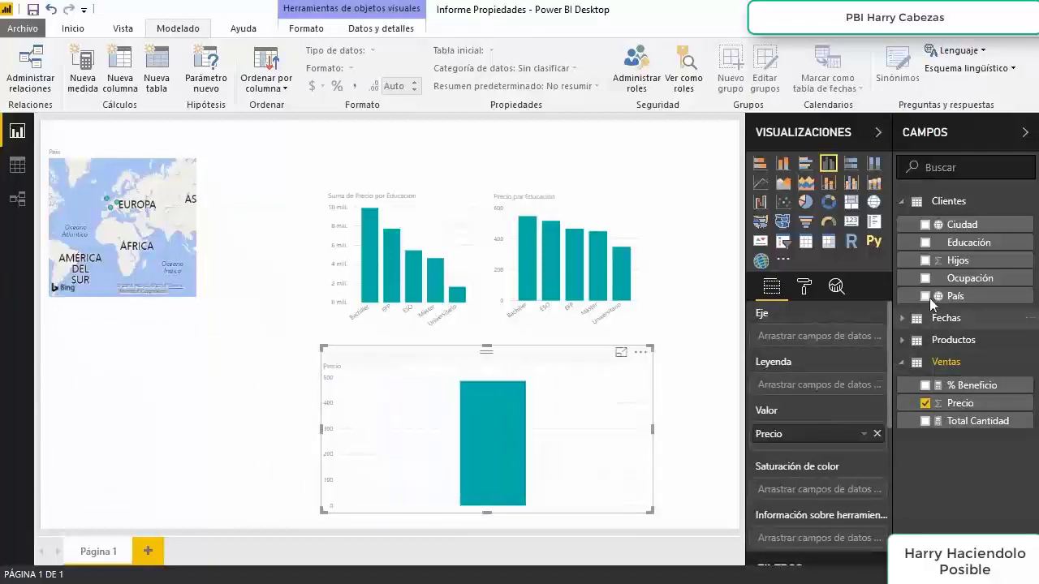
pyautogui.click(925, 243)
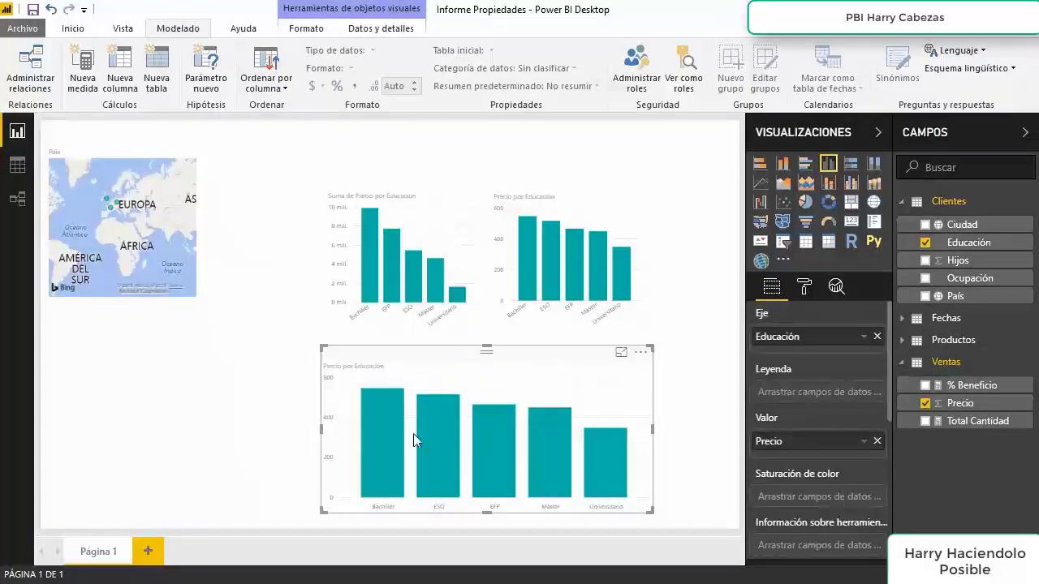
pyautogui.moveTo(392, 433)
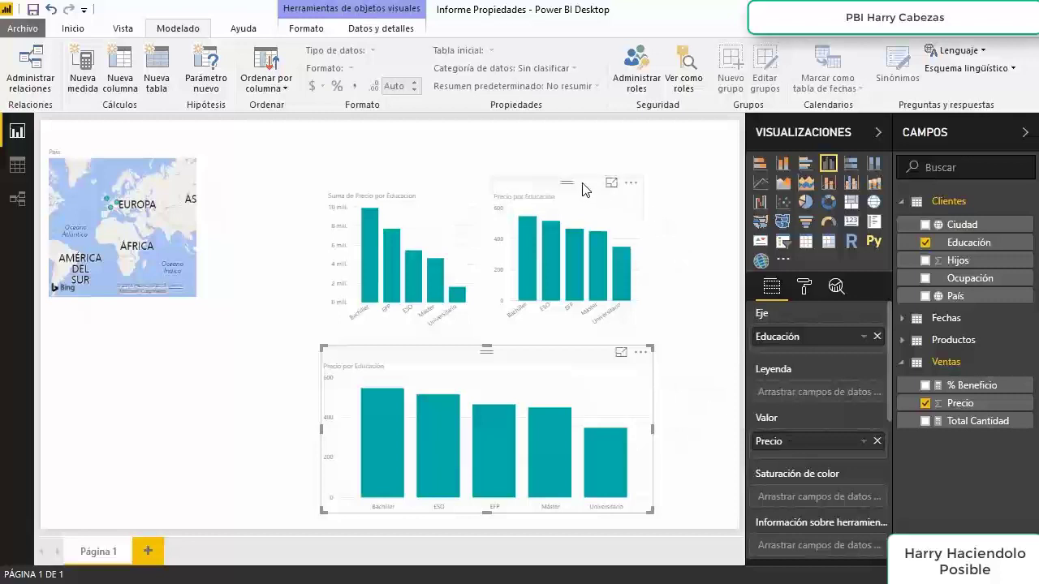
pyautogui.click(389, 188)
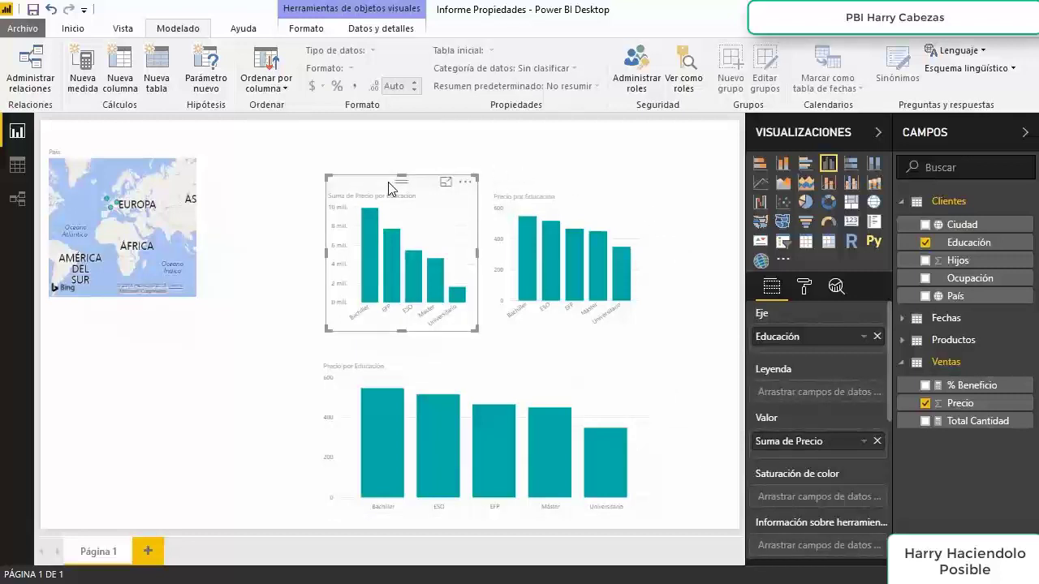
pyautogui.click(555, 185)
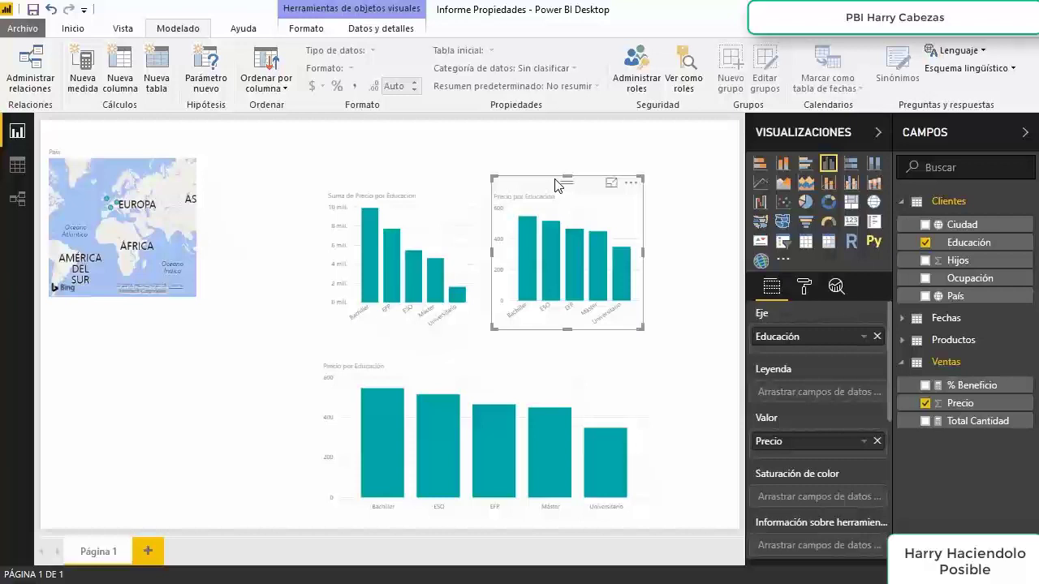
# Step: Add a new report page and create a column chart of the Hijos field from Clientes on it
pyautogui.click(148, 552)
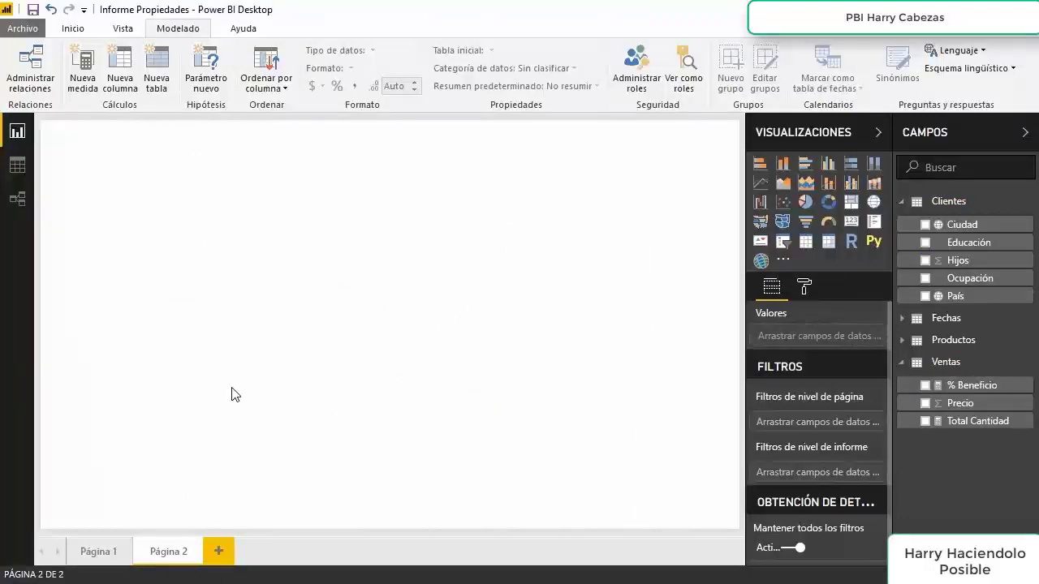
pyautogui.click(925, 261)
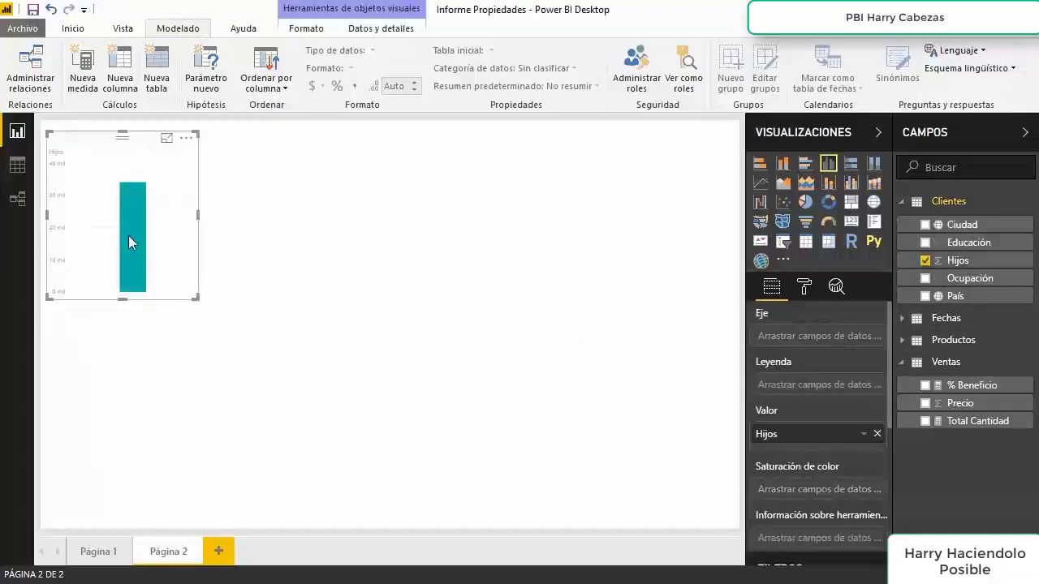
pyautogui.moveTo(128, 241)
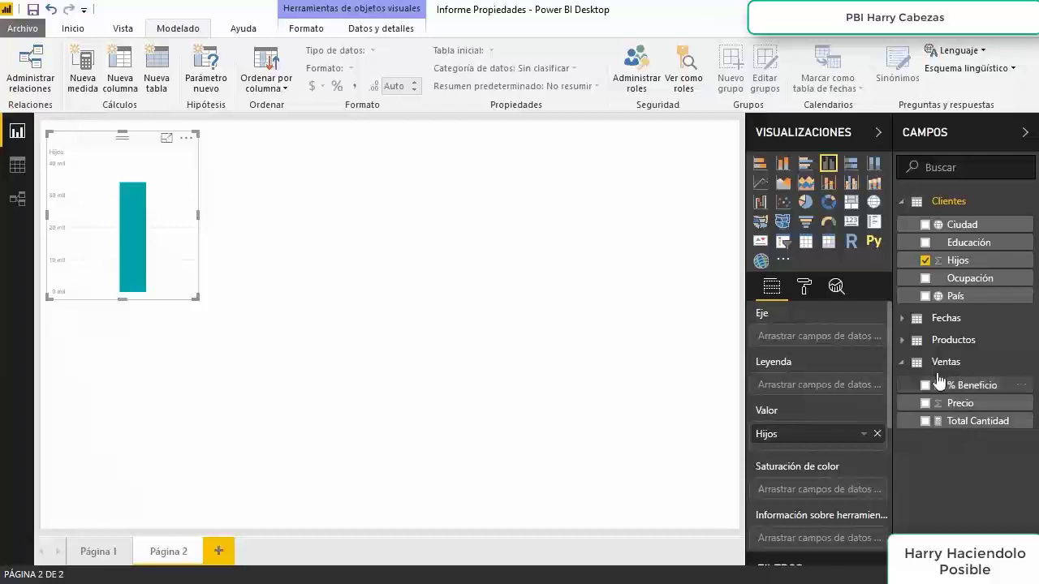
# Step: Set the default summarization of the Hijos field in the Clientes table to No resumir
pyautogui.click(959, 263)
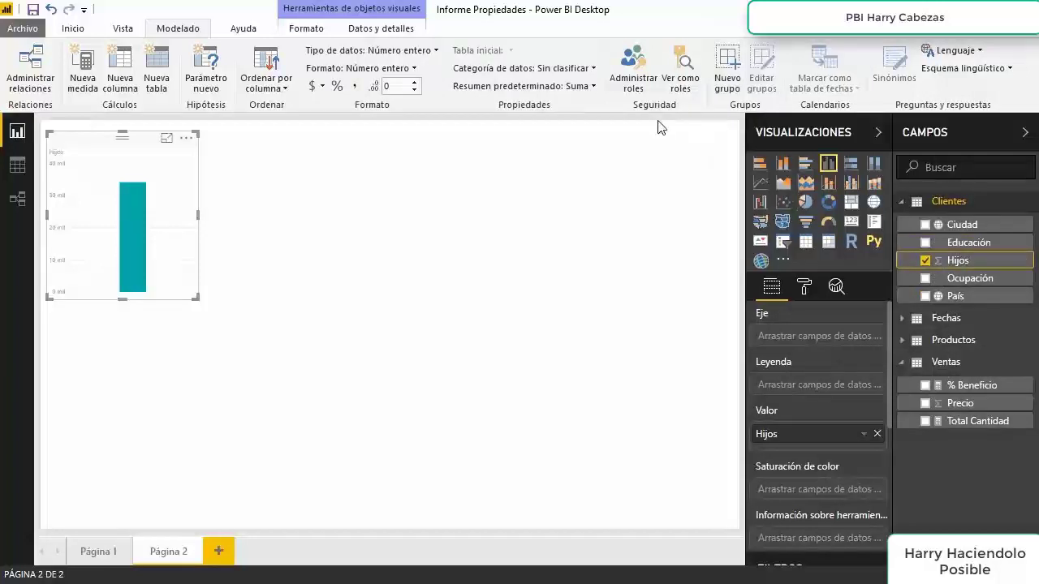
pyautogui.click(590, 86)
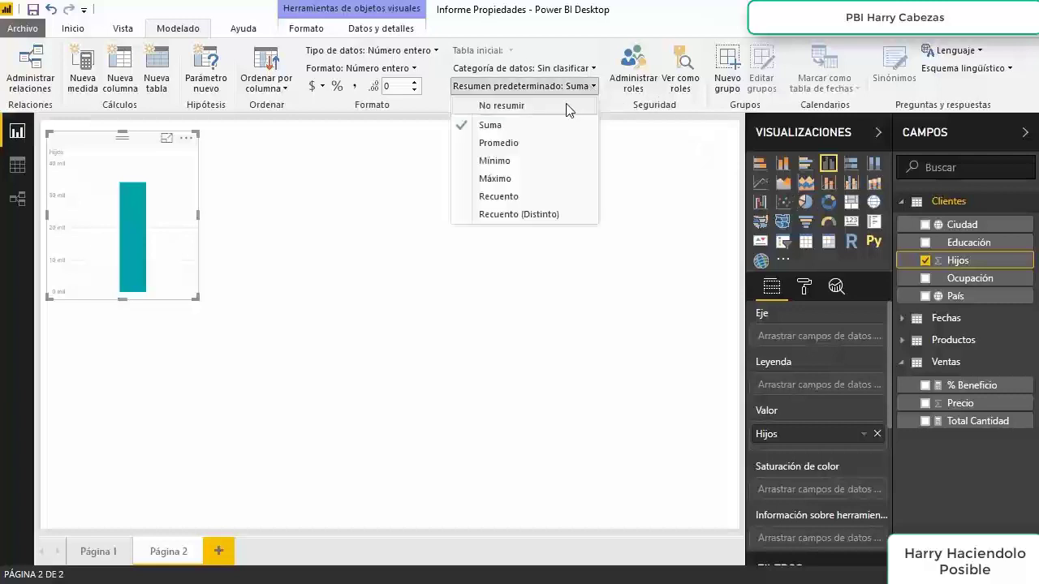
pyautogui.click(565, 109)
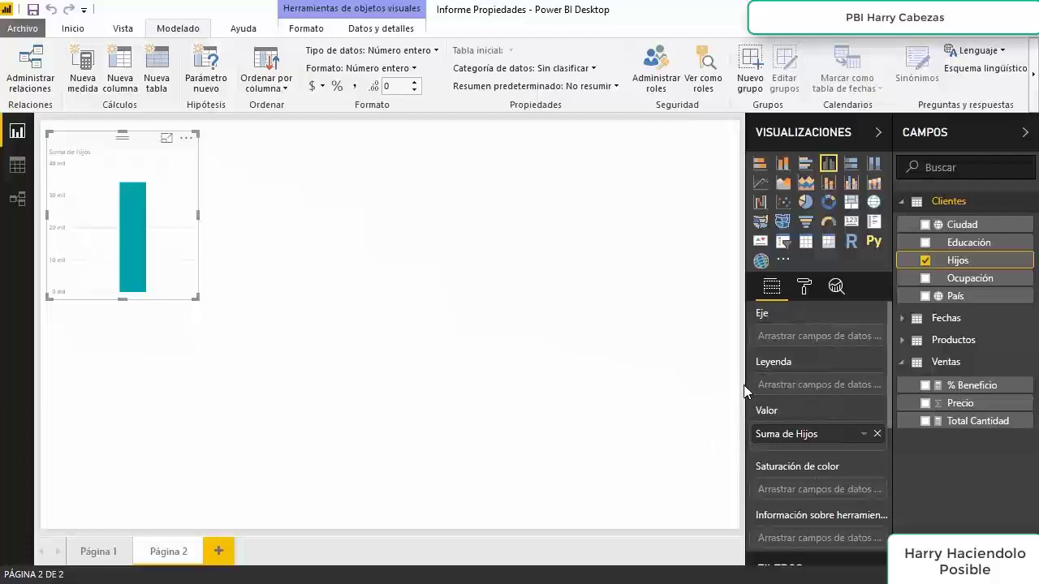
pyautogui.click(625, 270)
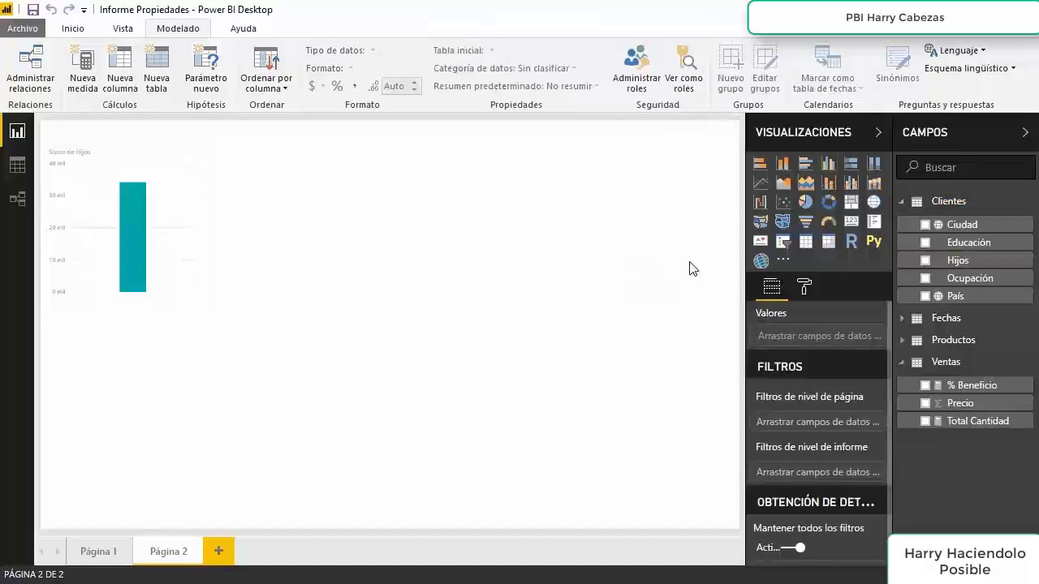
# Step: Create a column chart of Total Cantidad by Hijos, place it to the right of the Suma de Hijos chart and widen it
pyautogui.click(928, 261)
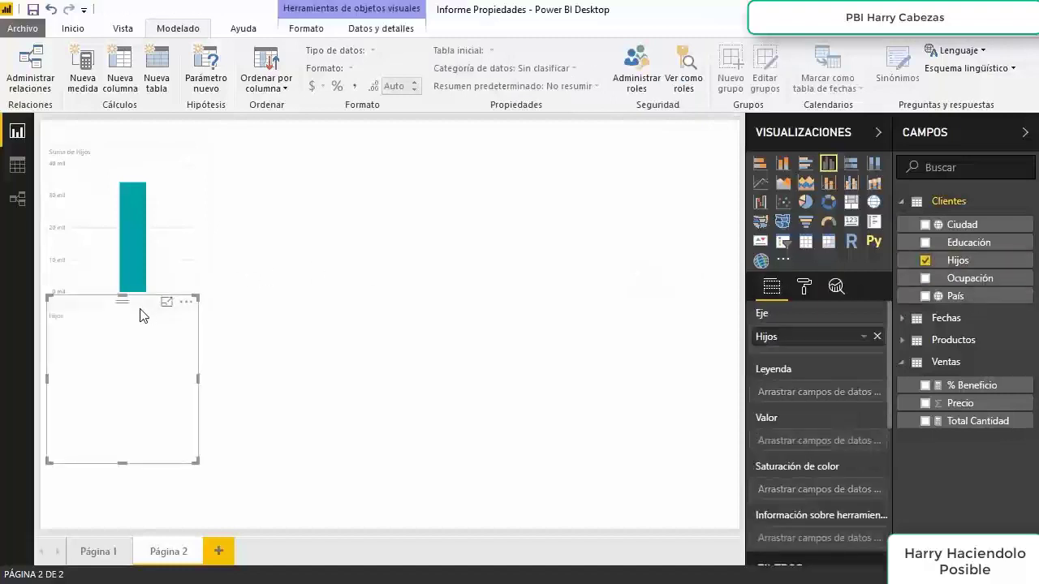
pyautogui.moveTo(138, 314); pyautogui.dragTo(530, 149)
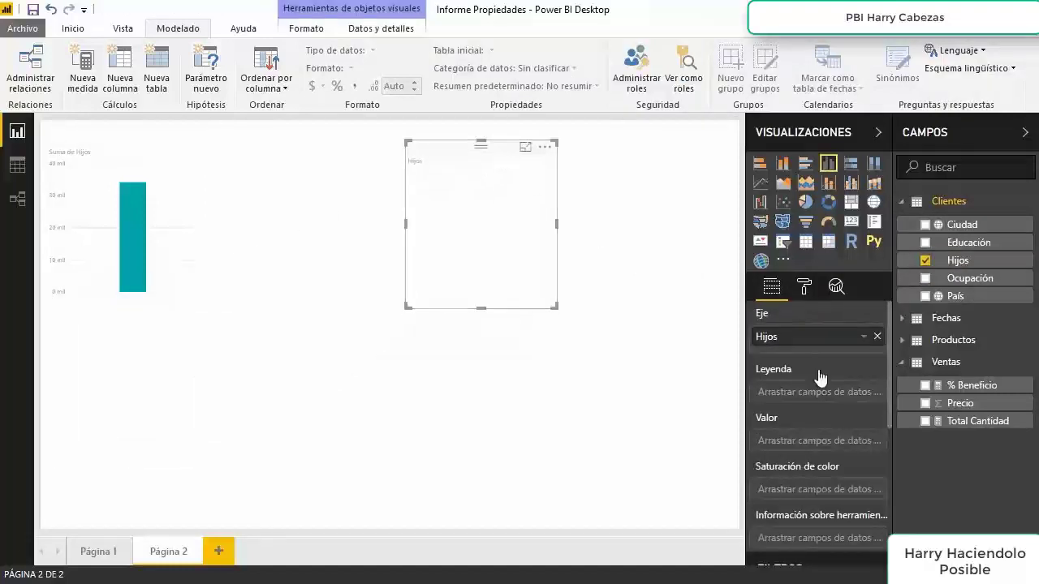
pyautogui.click(925, 422)
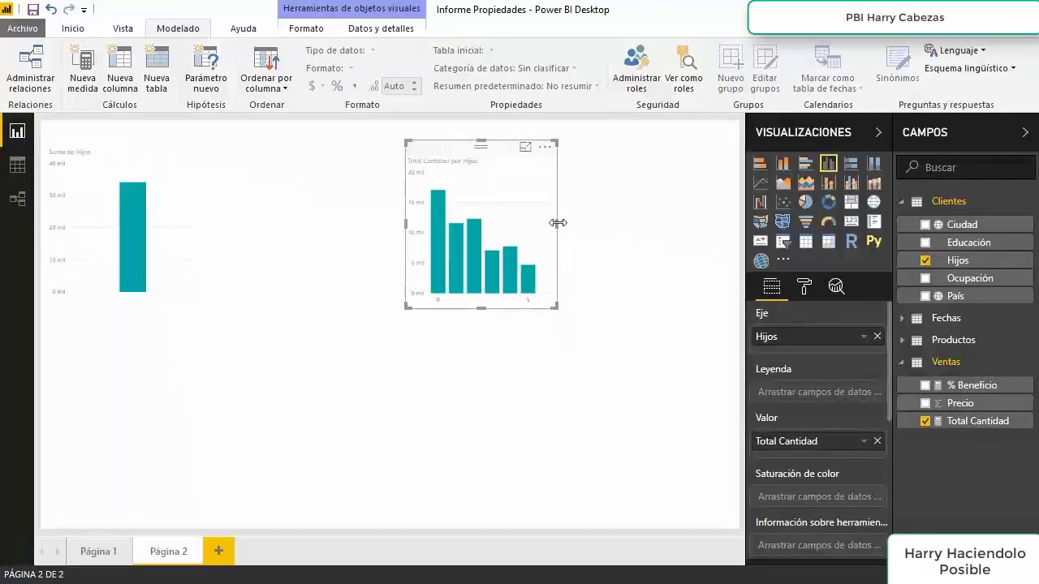
pyautogui.moveTo(557, 222); pyautogui.dragTo(689, 234)
pyautogui.click(692, 236)
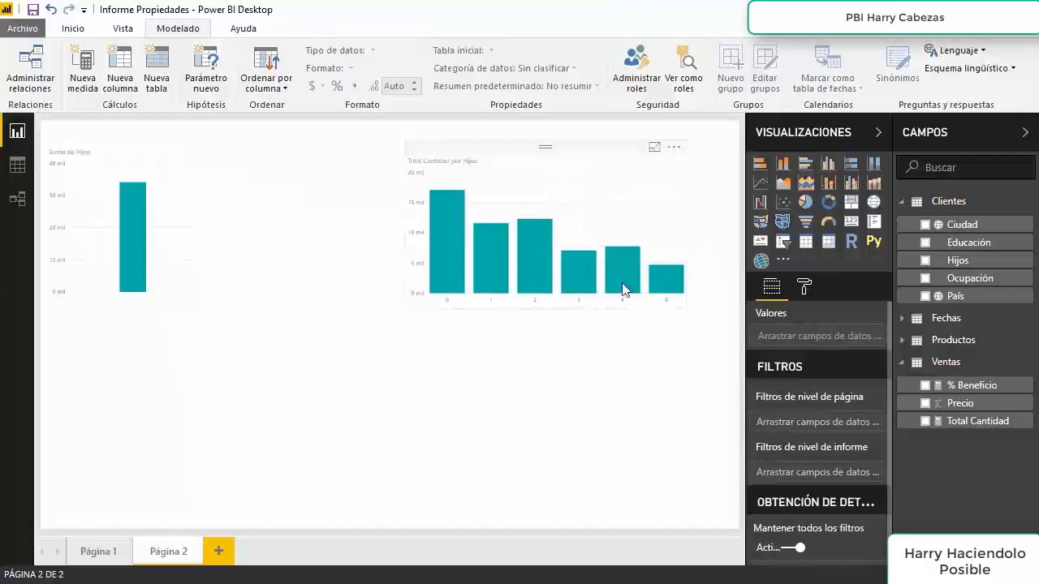
pyautogui.moveTo(673, 294)
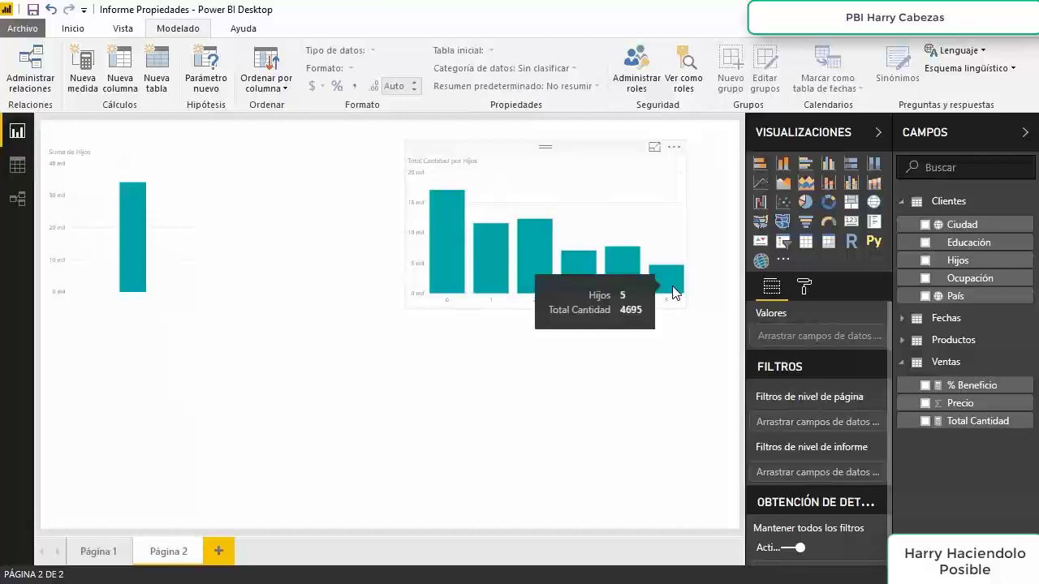
# Step: Select the Hijos field in the Clientes table and examine its data type, format and summarization properties
pyautogui.click(980, 263)
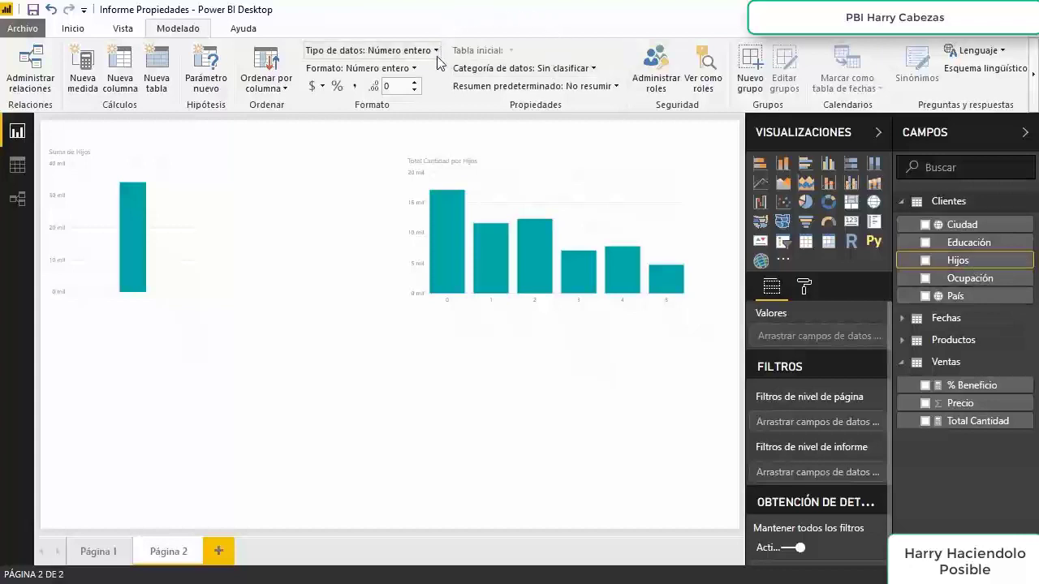